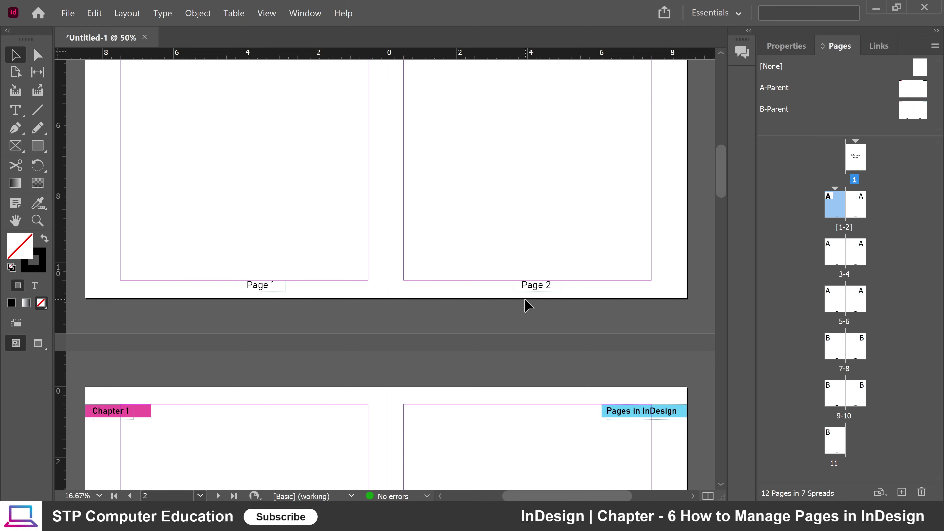
# Step: Examine the page numbers and chapter headers across the spreads of the sample document
pyautogui.scroll(-10, 525, 303)
pyautogui.scroll(-10, 508, 318)
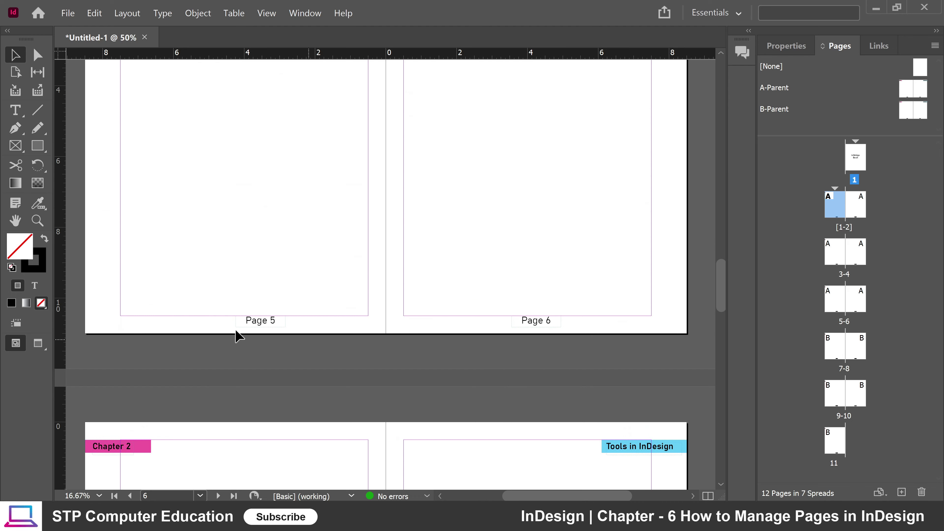
pyautogui.scroll(3, 295, 350)
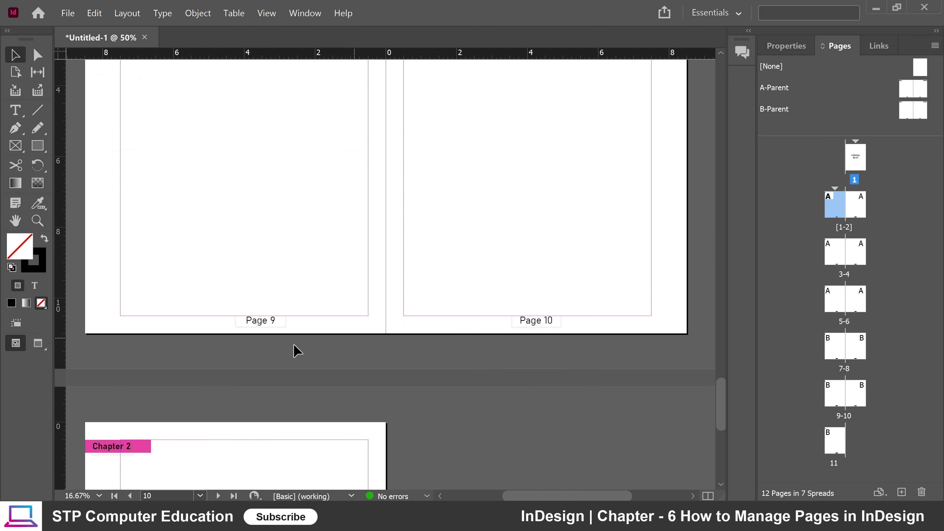
pyautogui.scroll(-3, 502, 305)
pyautogui.scroll(5, 409, 274)
pyautogui.scroll(12, 408, 273)
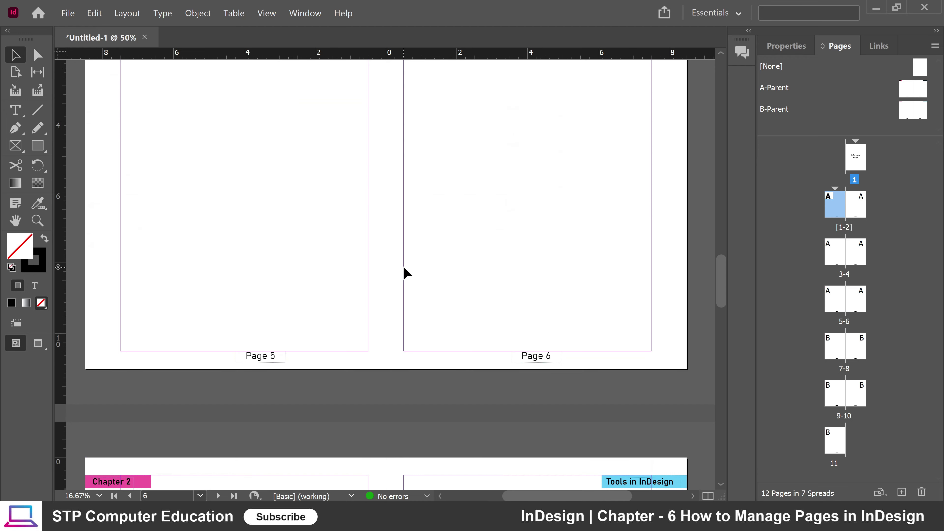
pyautogui.scroll(6, 404, 268)
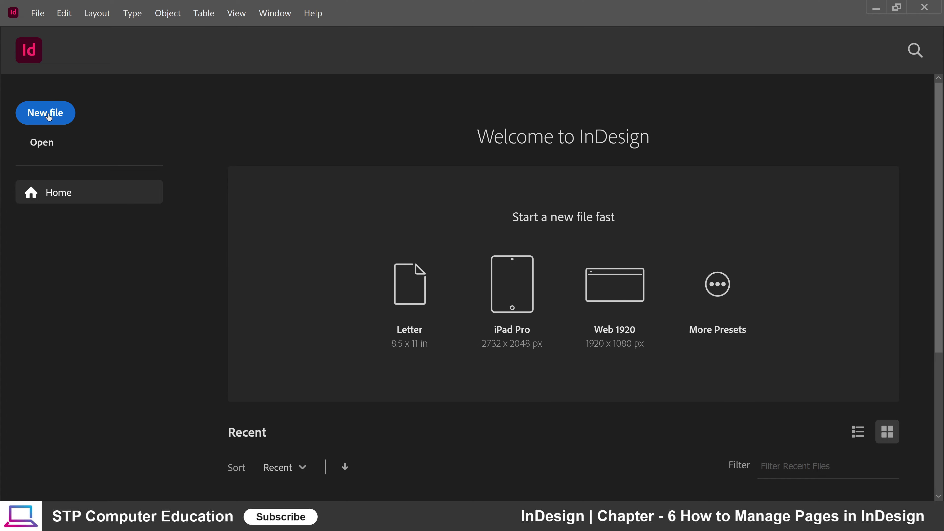
# Step: Start a new document from the [Default] 8.5 x 11 in preset and set its page count to 10
pyautogui.click(44, 119)
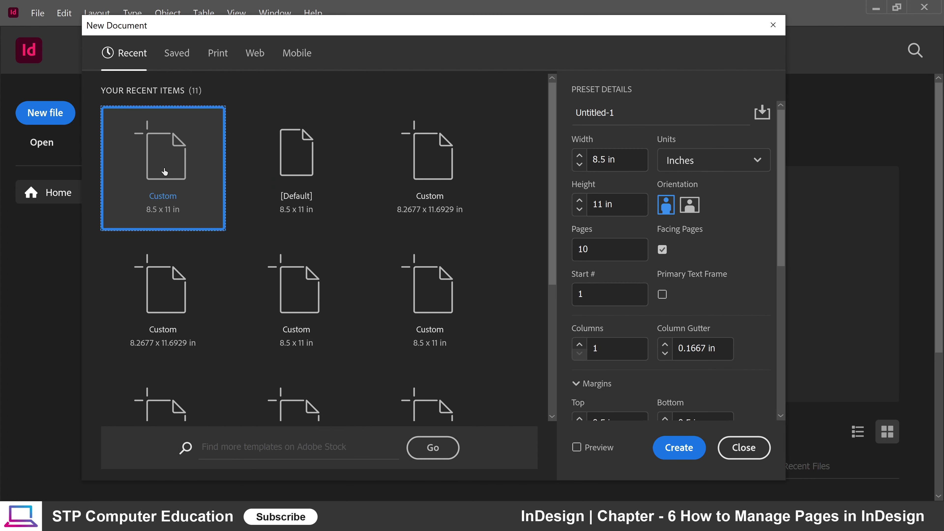
pyautogui.click(298, 186)
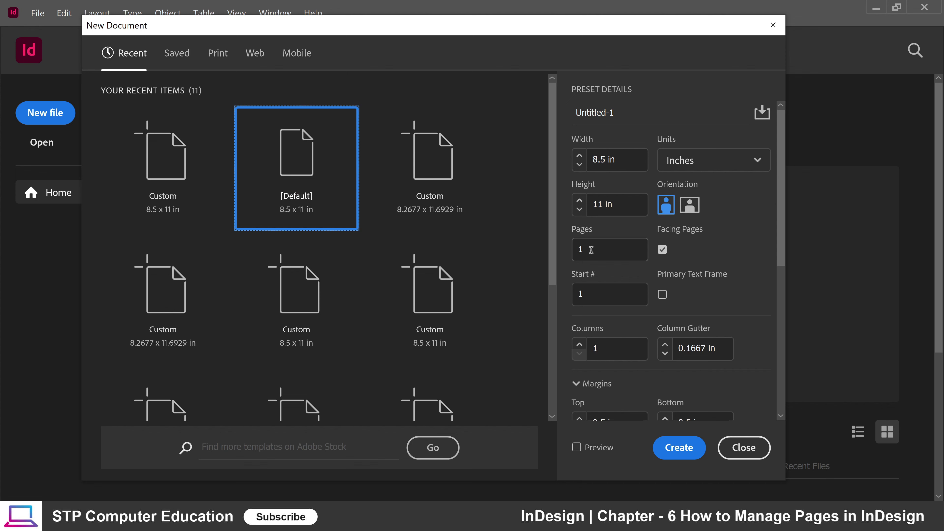
pyautogui.click(608, 241)
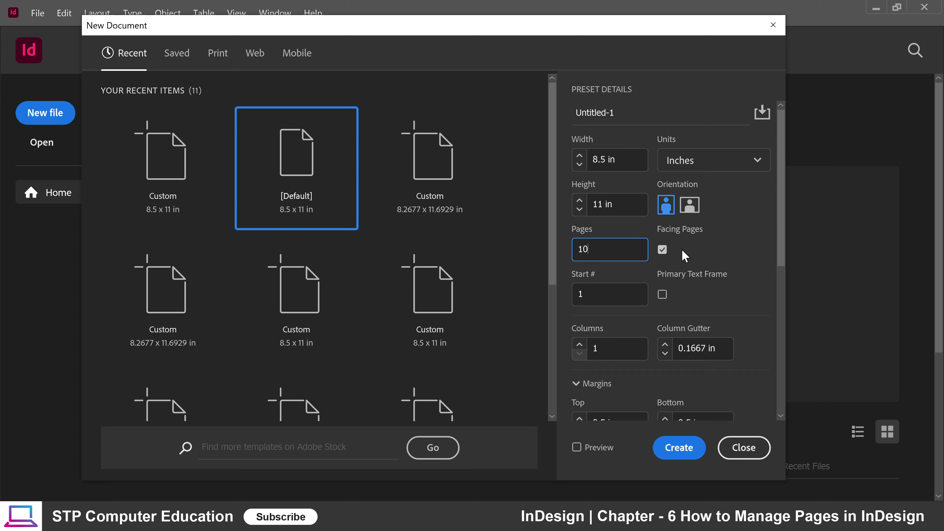
# Step: Unlink the margin values, set the outside margin to 1 in and create the document
pyautogui.scroll(-2, 684, 256)
pyautogui.scroll(-2, 680, 190)
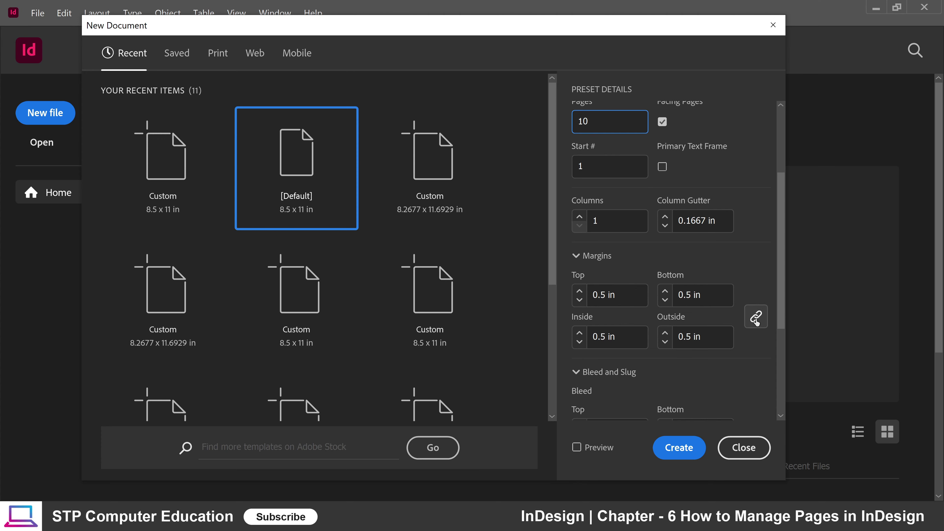
pyautogui.click(756, 320)
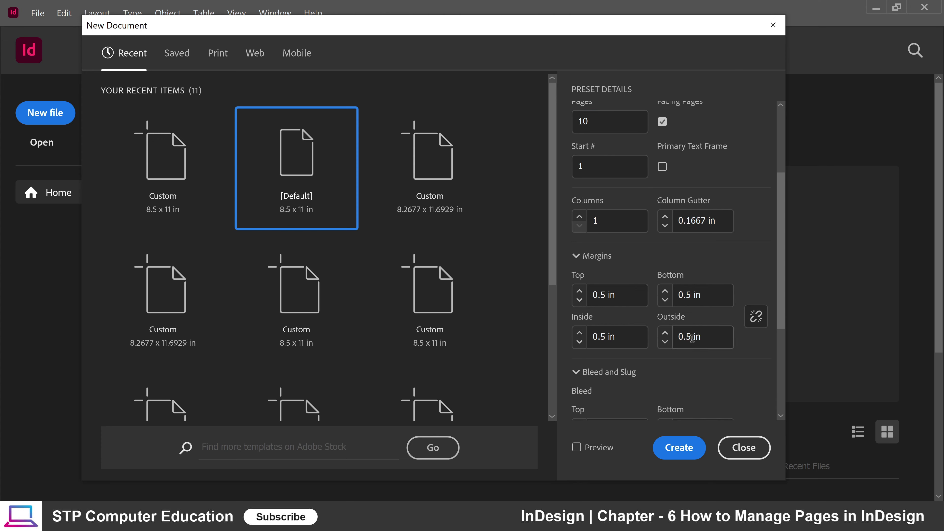
pyautogui.moveTo(693, 337); pyautogui.dragTo(680, 343)
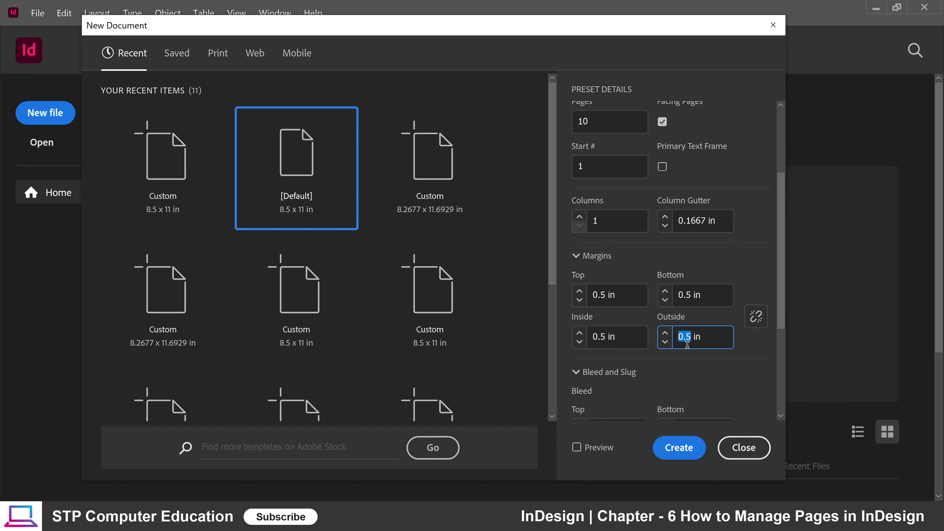
pyautogui.write('1')
pyautogui.click(750, 336)
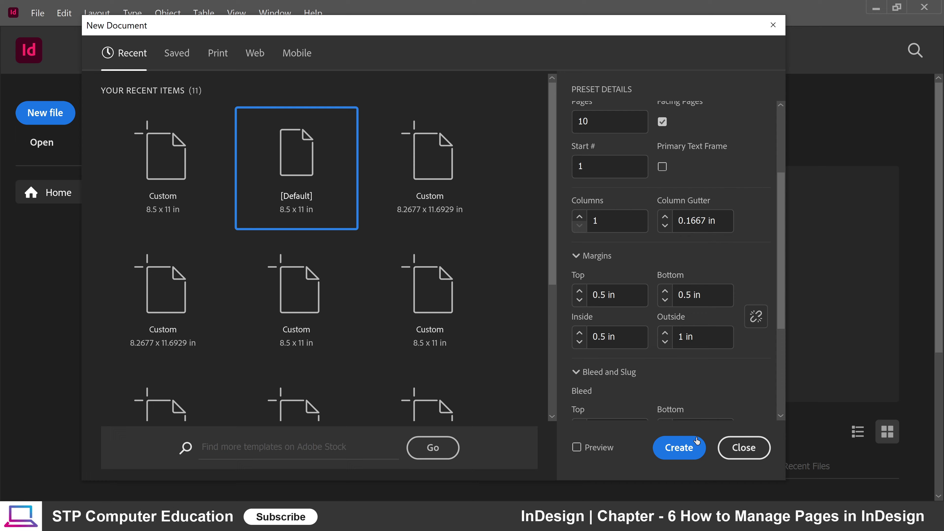
pyautogui.click(679, 447)
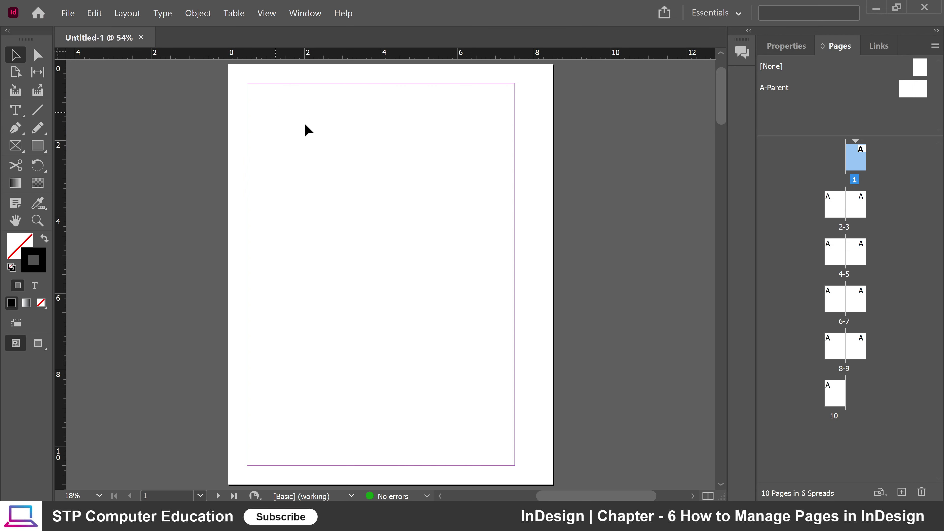
# Step: Review the new document's facing-page spreads and its document size, orientation and margin settings
pyautogui.scroll(-3, 420, 282)
pyautogui.scroll(-11, 420, 281)
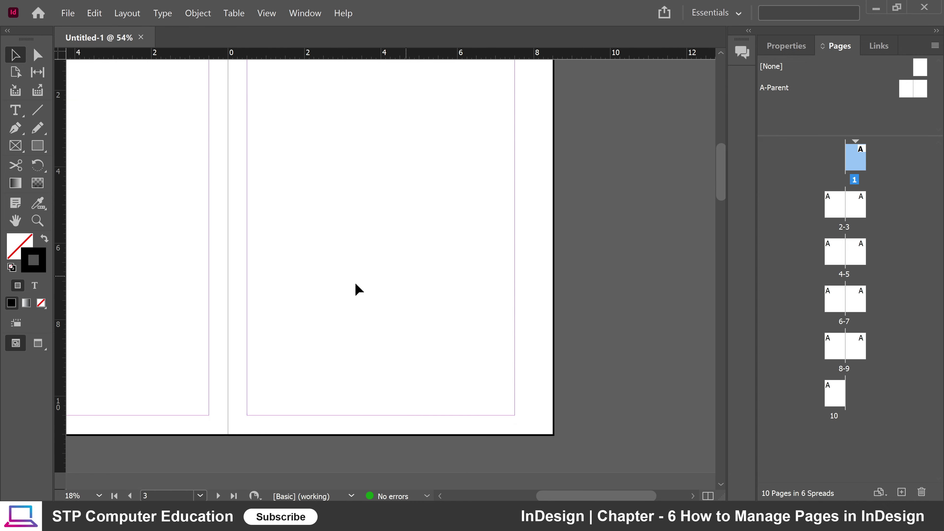
pyautogui.moveTo(230, 268); pyautogui.dragTo(394, 323)
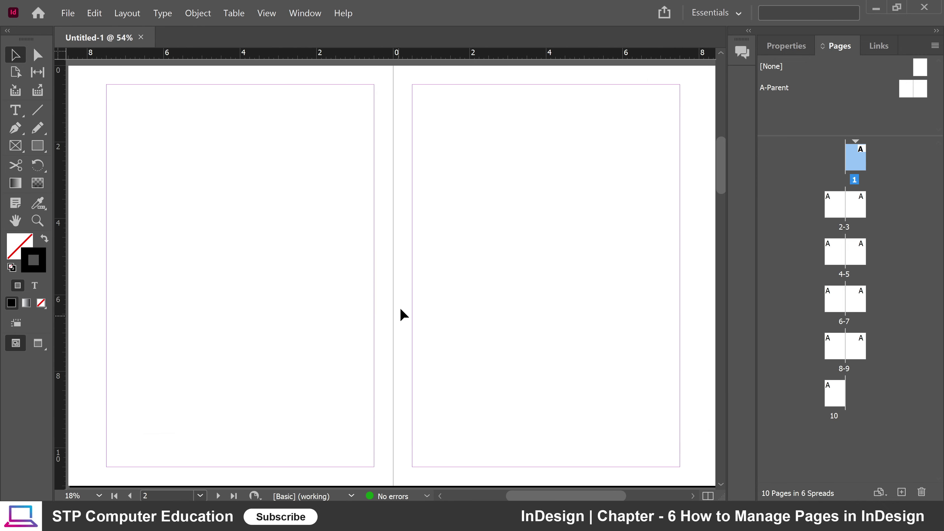
pyautogui.scroll(-14, 401, 309)
pyautogui.scroll(14, 405, 305)
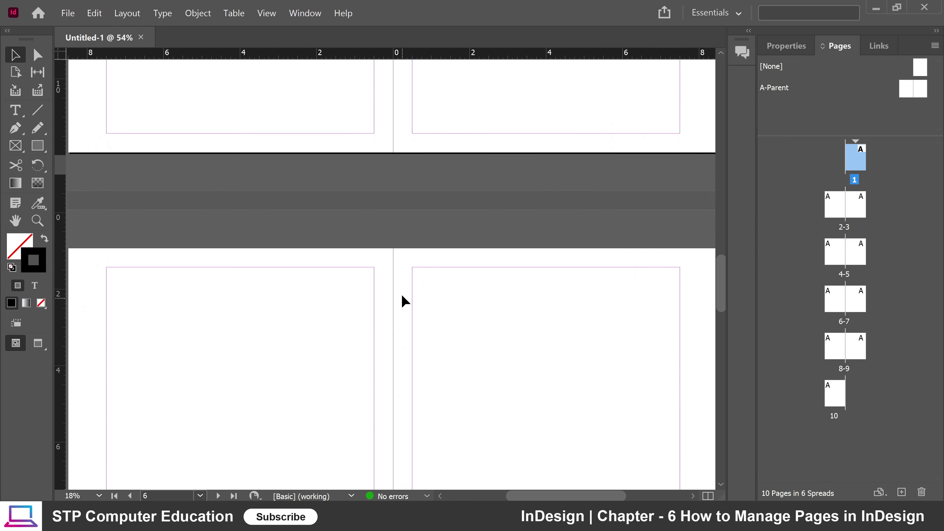
pyautogui.scroll(12, 402, 293)
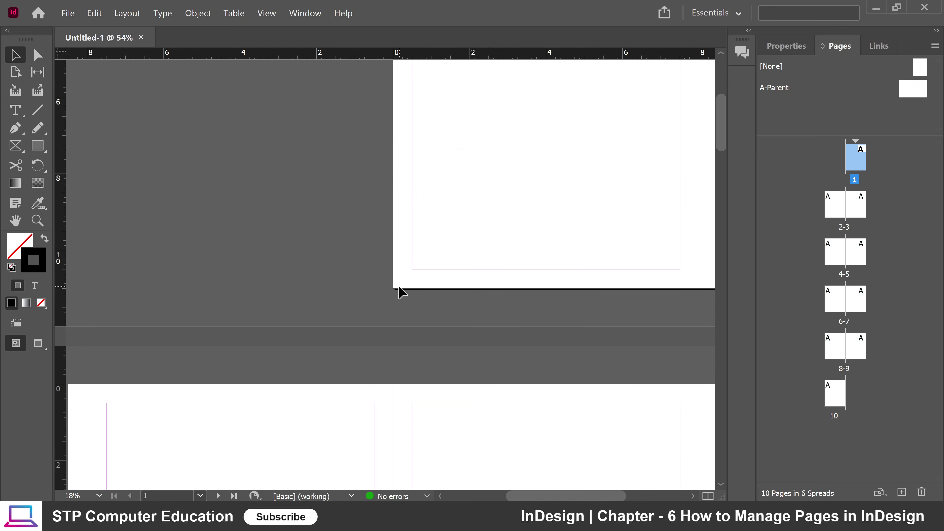
pyautogui.scroll(-1, 400, 294)
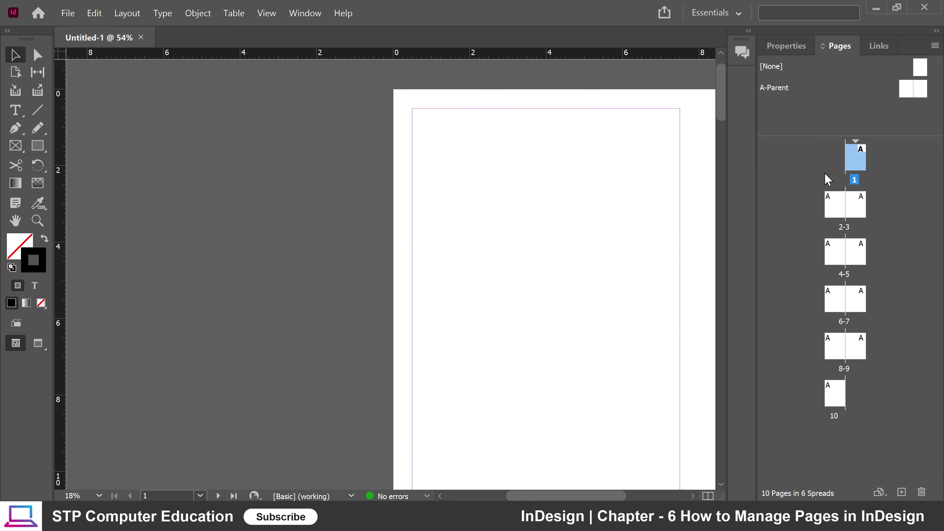
pyautogui.click(789, 45)
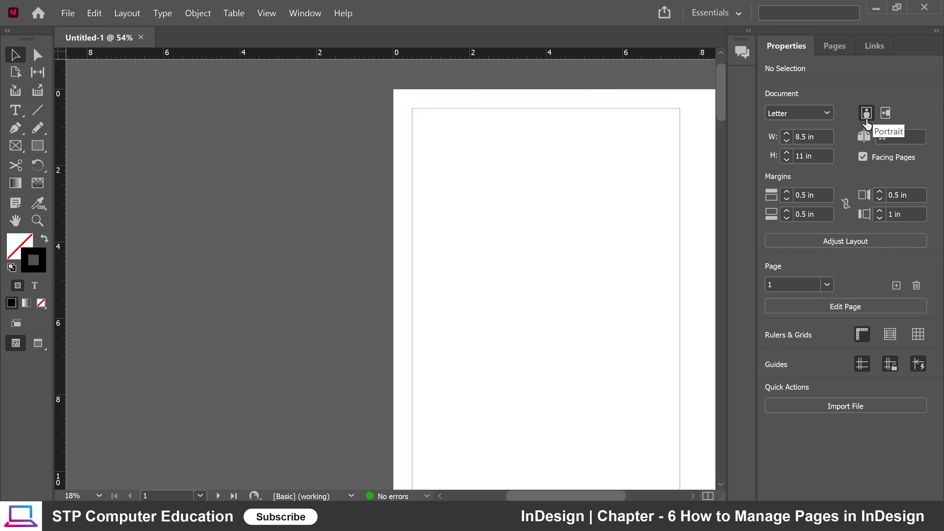
pyautogui.click(838, 47)
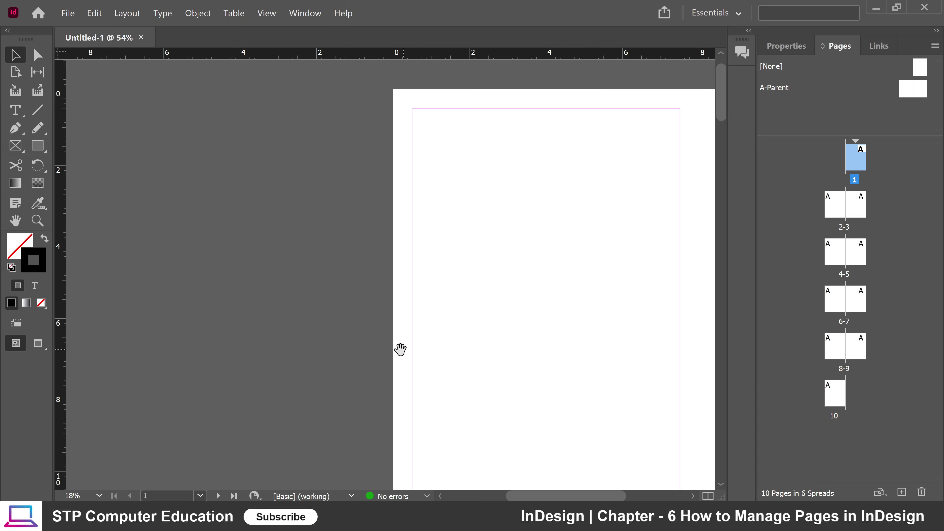
# Step: Delete page 4 from the document
pyautogui.moveTo(400, 349); pyautogui.dragTo(378, 335)
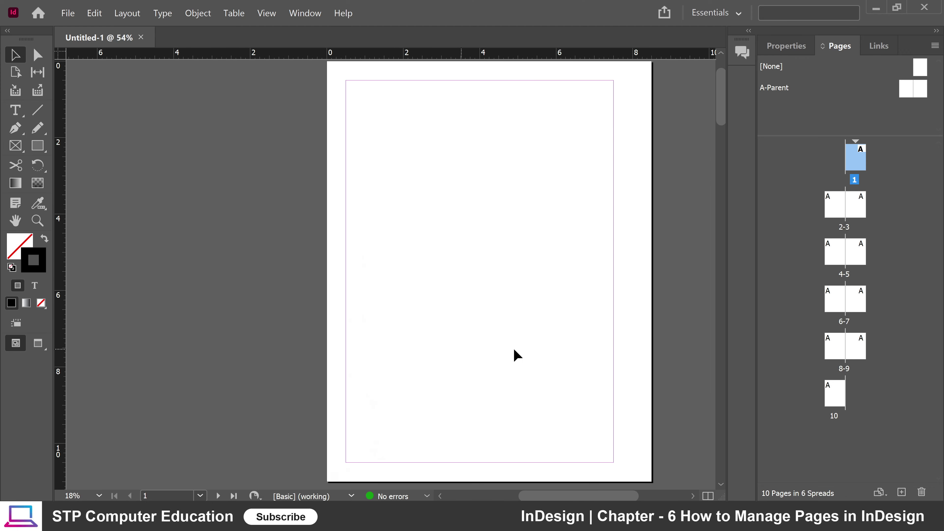
pyautogui.click(836, 255)
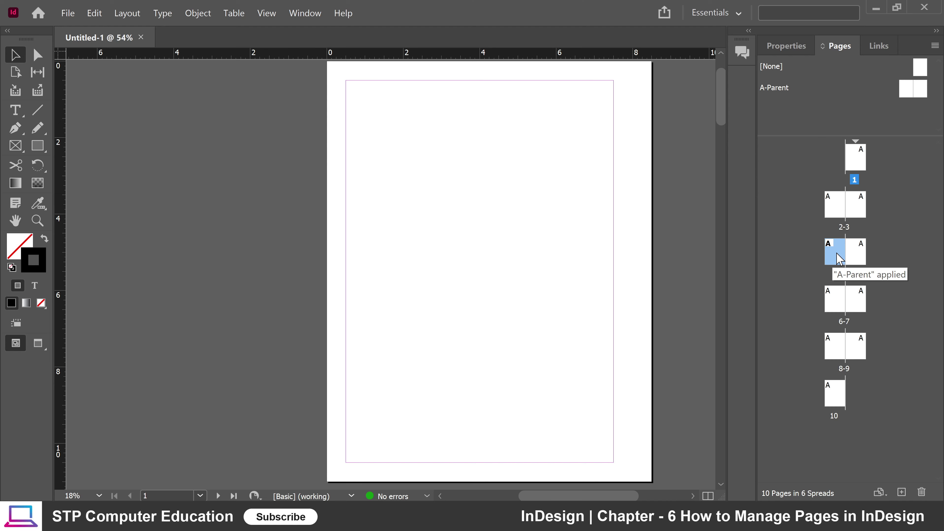
pyautogui.click(922, 493)
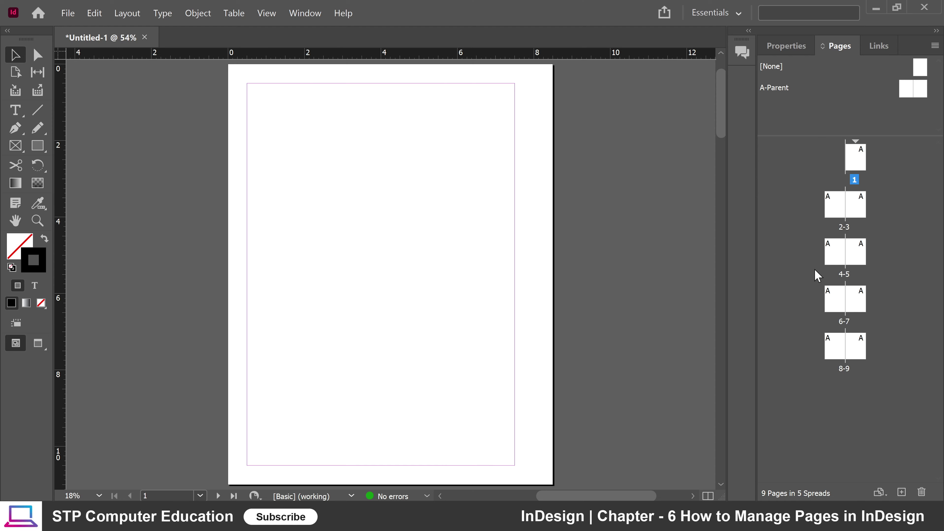
# Step: Delete pages 4 through 9 together, leaving only the first three pages
pyautogui.click(859, 352)
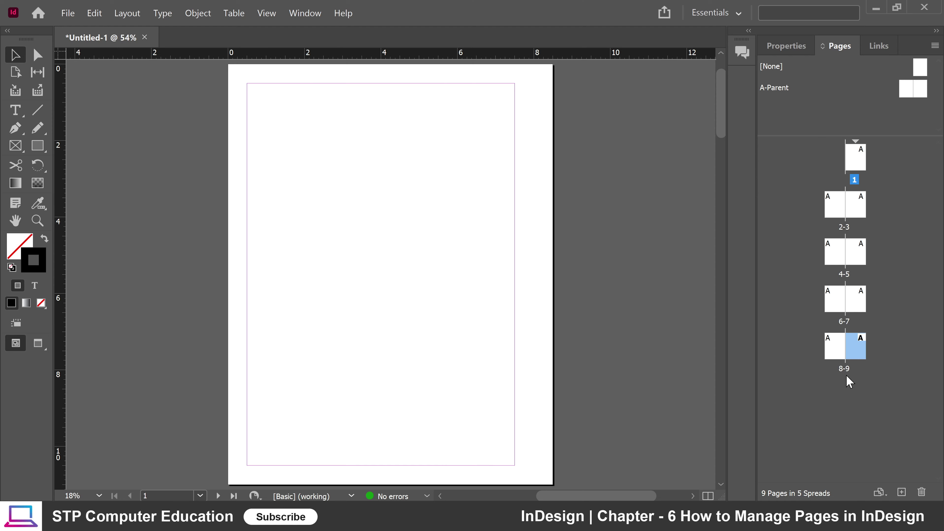
pyautogui.click(831, 353)
pyautogui.click(860, 350)
pyautogui.keyDown('shift'); pyautogui.click(835, 254); pyautogui.keyUp('shift')
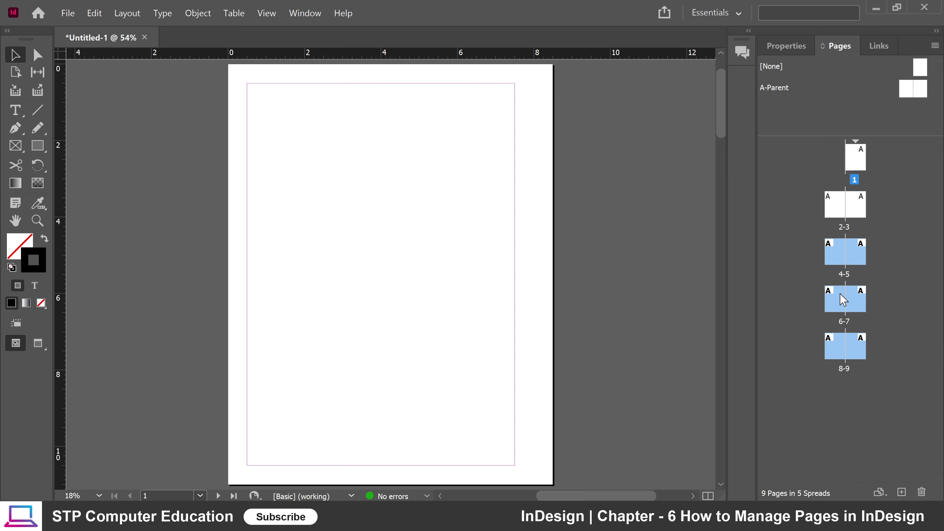
pyautogui.click(922, 493)
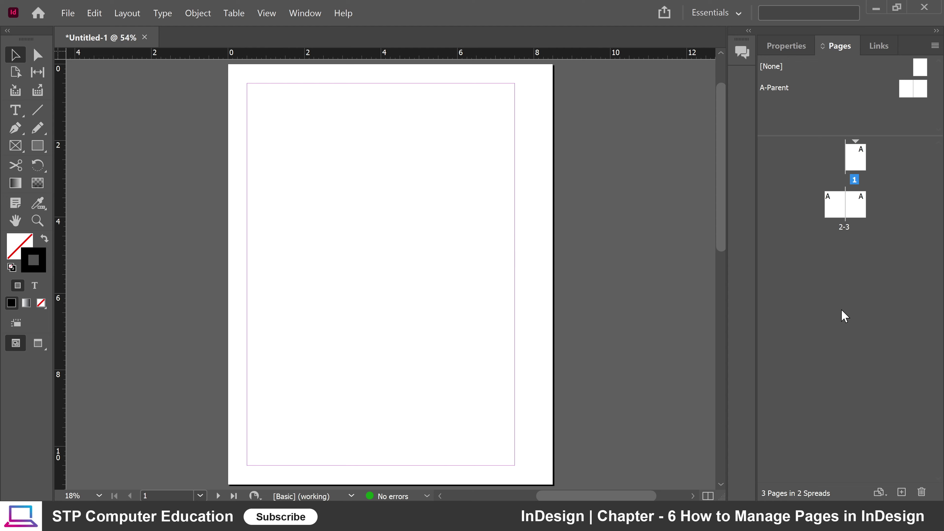
# Step: Add nine new pages after page 3 to bring the document to 12 pages
pyautogui.click(901, 494)
pyautogui.click(902, 493)
pyautogui.click(901, 494)
pyautogui.click(901, 493)
pyautogui.click(901, 493)
pyautogui.click(902, 493)
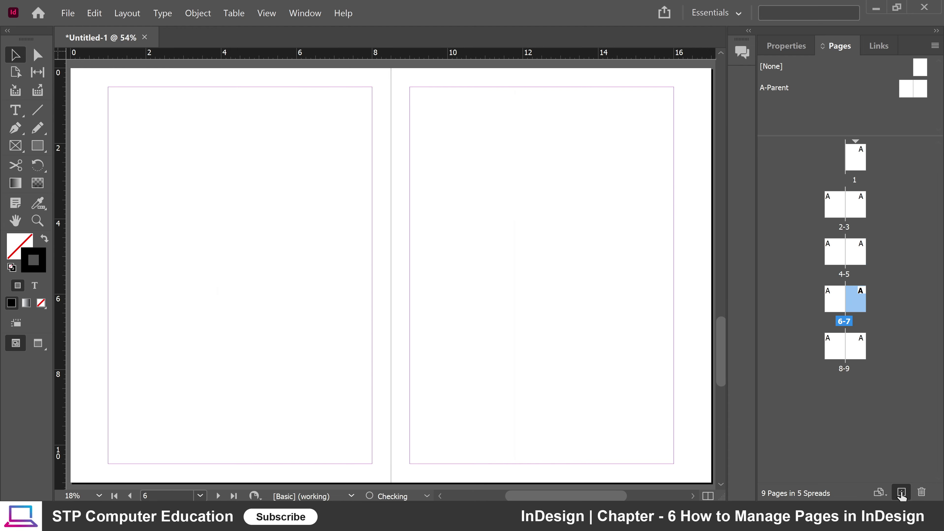
pyautogui.click(902, 493)
pyautogui.click(901, 494)
pyautogui.click(902, 493)
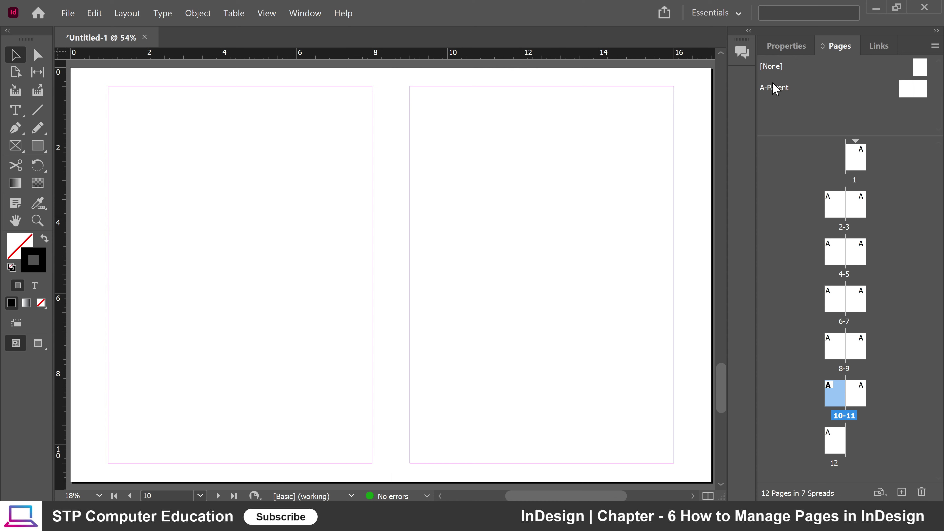
# Step: Open the A-Parent spread and examine its two facing pages
pyautogui.click(779, 88)
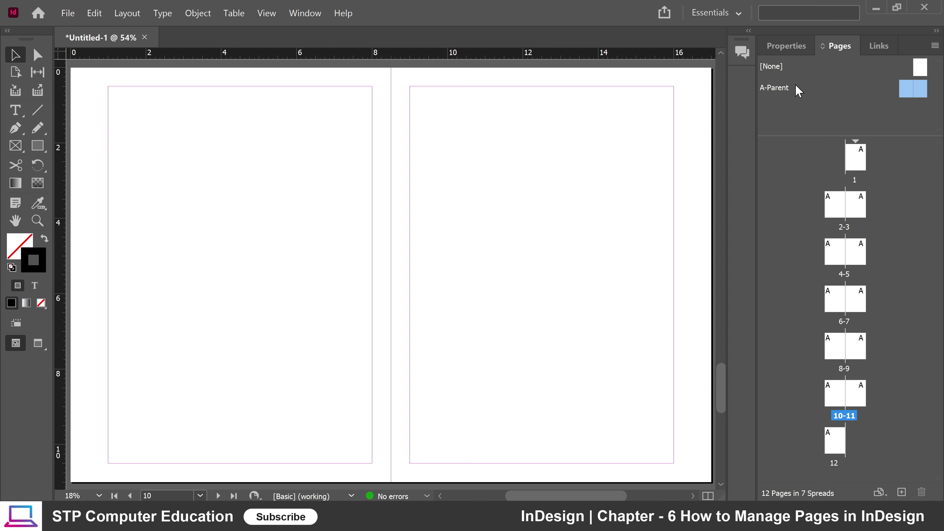
pyautogui.doubleClick(781, 89)
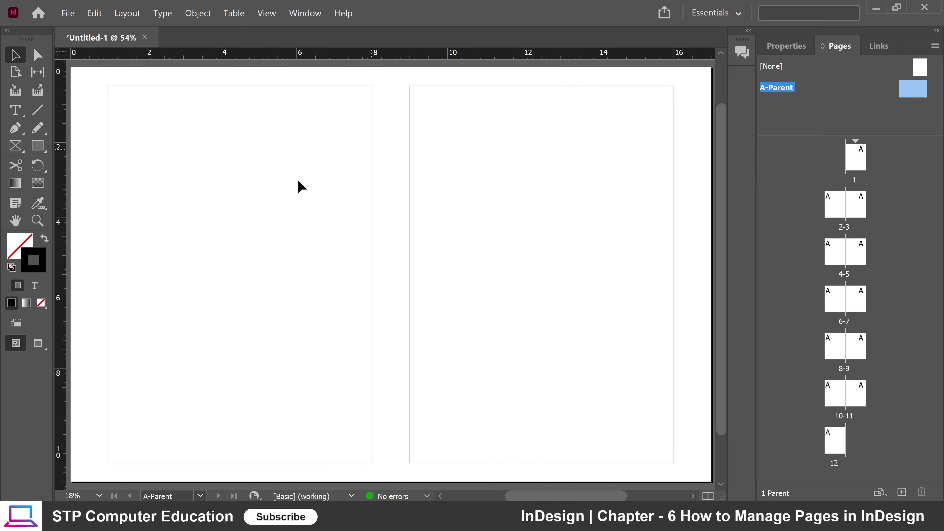
pyautogui.scroll(3, 422, 234)
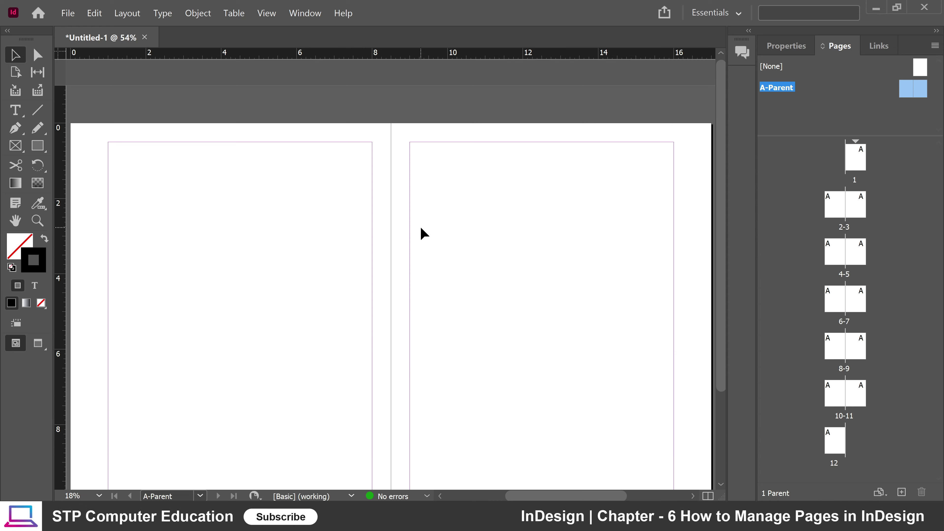
pyautogui.scroll(-3, 422, 233)
pyautogui.scroll(3, 420, 227)
pyautogui.scroll(-3, 468, 213)
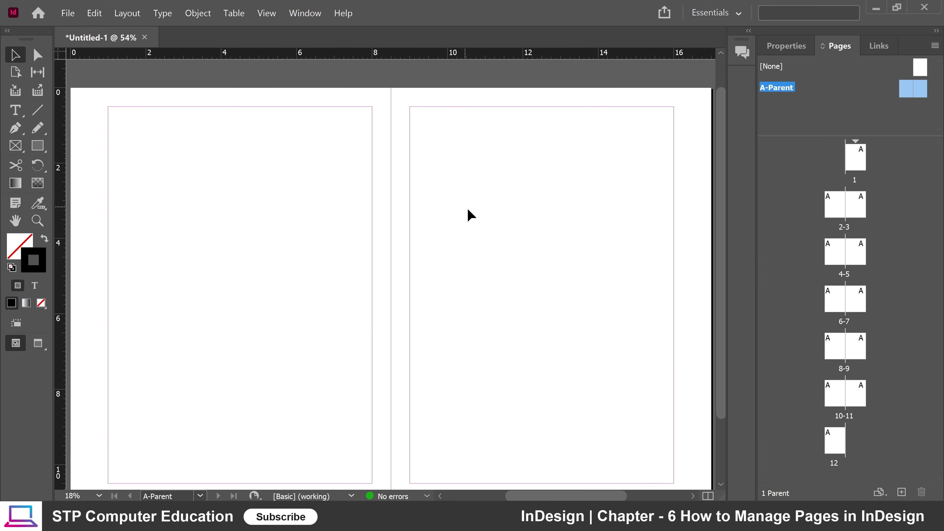
pyautogui.scroll(3, 428, 212)
pyautogui.scroll(-3, 446, 214)
pyautogui.scroll(3, 457, 221)
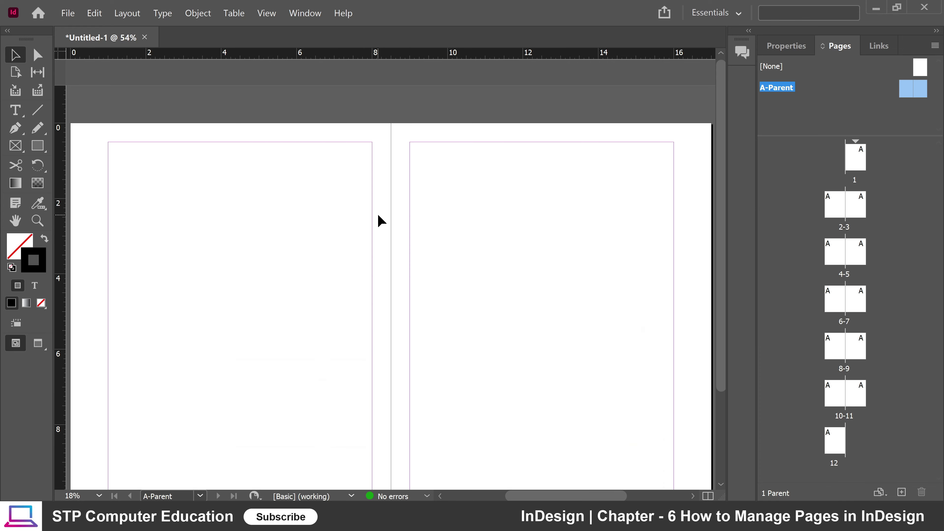
pyautogui.scroll(-3, 409, 223)
pyautogui.scroll(3, 438, 224)
pyautogui.scroll(-3, 438, 224)
pyautogui.scroll(3, 464, 223)
# Step: Return from the parent spread to page 1 and look through the document's page spreads
pyautogui.doubleClick(855, 157)
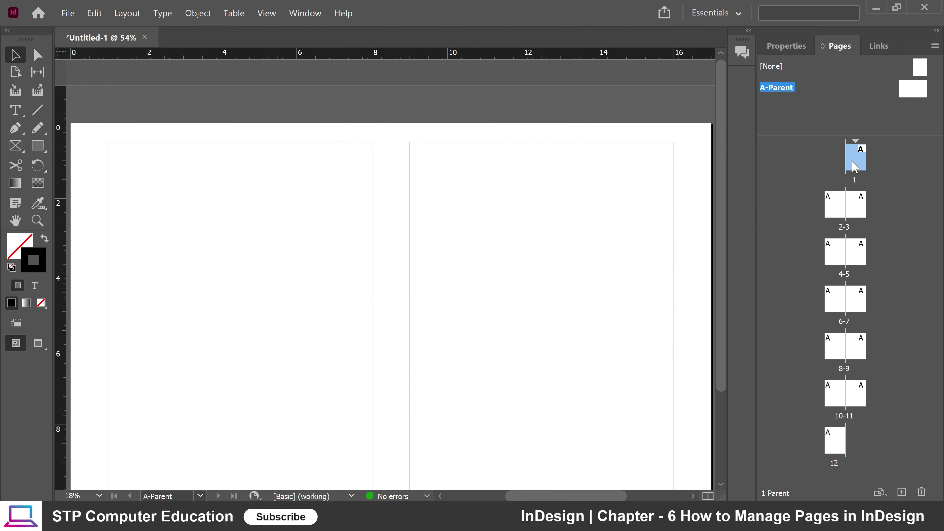
pyautogui.scroll(-3, 524, 225)
pyautogui.scroll(3, 520, 219)
pyautogui.scroll(-3, 350, 238)
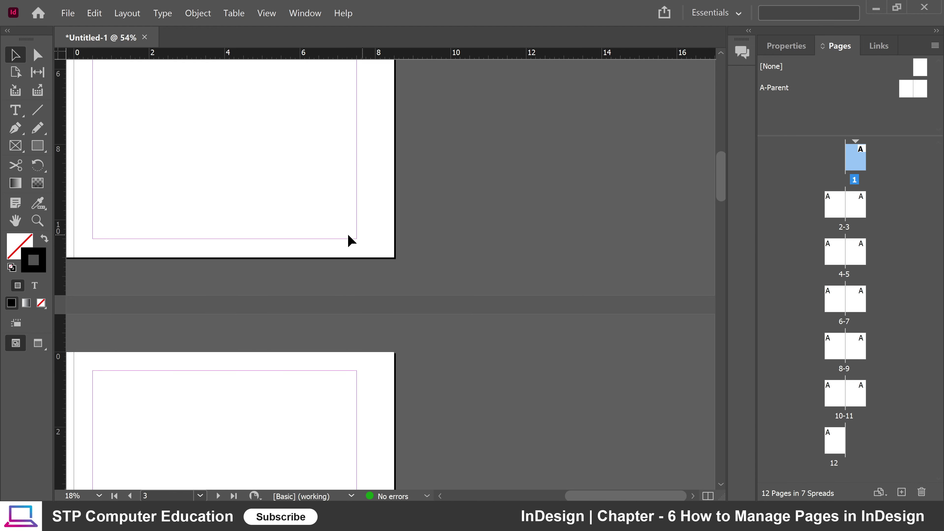
pyautogui.moveTo(287, 246); pyautogui.dragTo(574, 186)
pyautogui.scroll(-10, 535, 201)
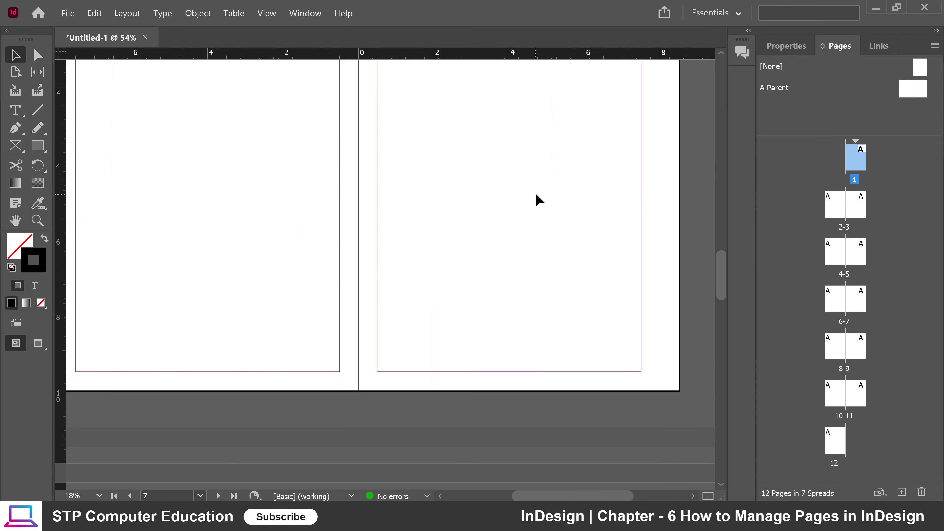
# Step: Open the A-Parent spread and draw a rectangle about 1.875 by 0.38 in at the left page's outer edge, starting at the top margin
pyautogui.scroll(1, 537, 200)
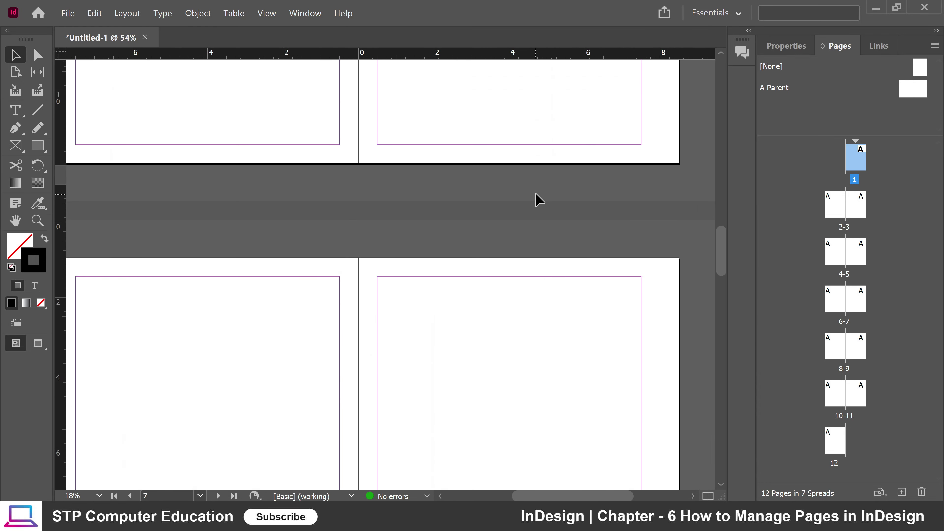
pyautogui.doubleClick(776, 90)
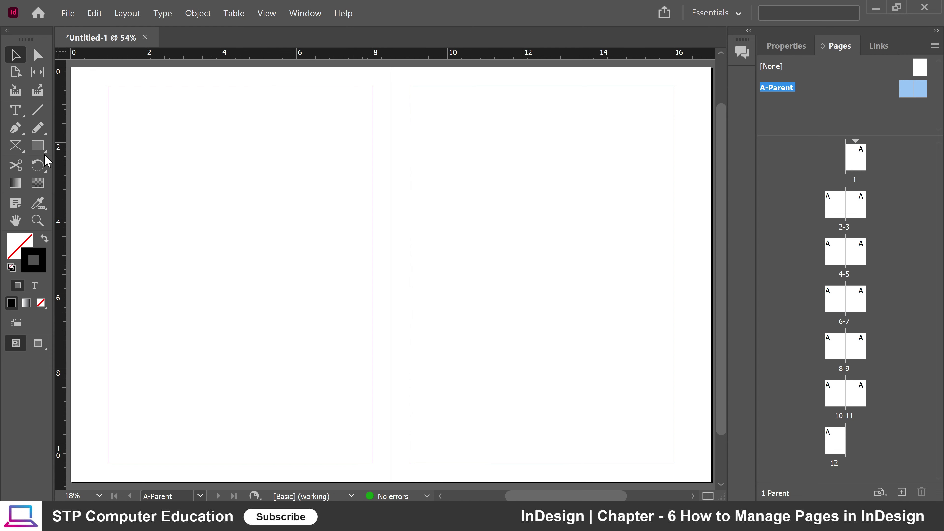
pyautogui.click(38, 146)
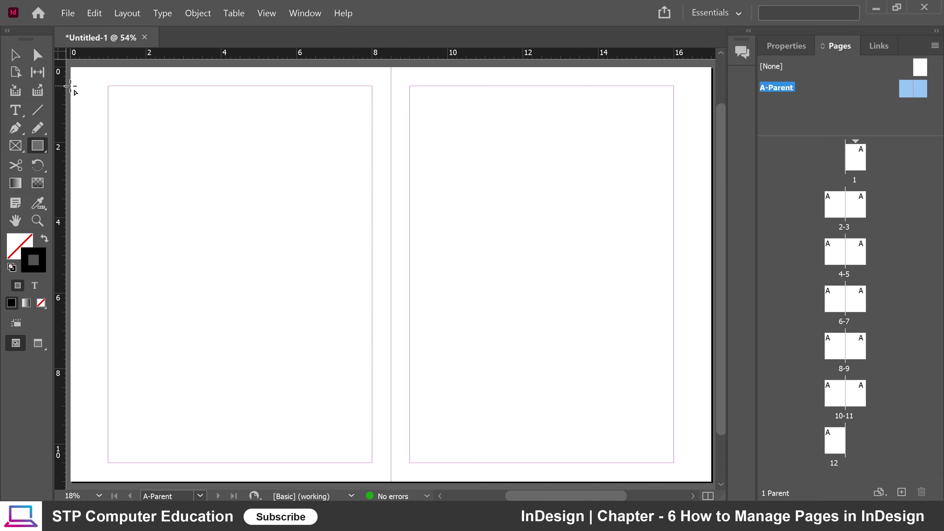
pyautogui.moveTo(70, 86); pyautogui.dragTo(142, 101)
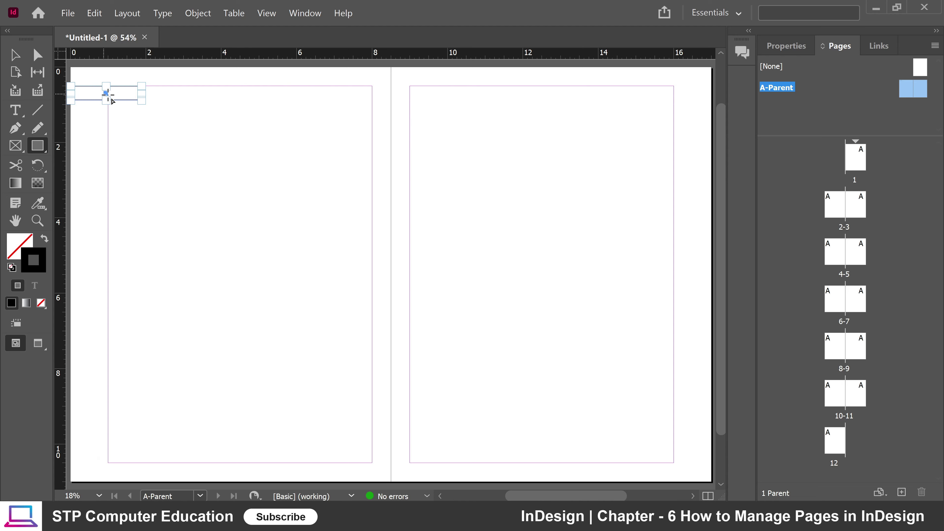
# Step: Fill the rectangle with the magenta swatch C=0 M=100 Y=0 K=0 and lower its tint to about 82%
pyautogui.click(785, 46)
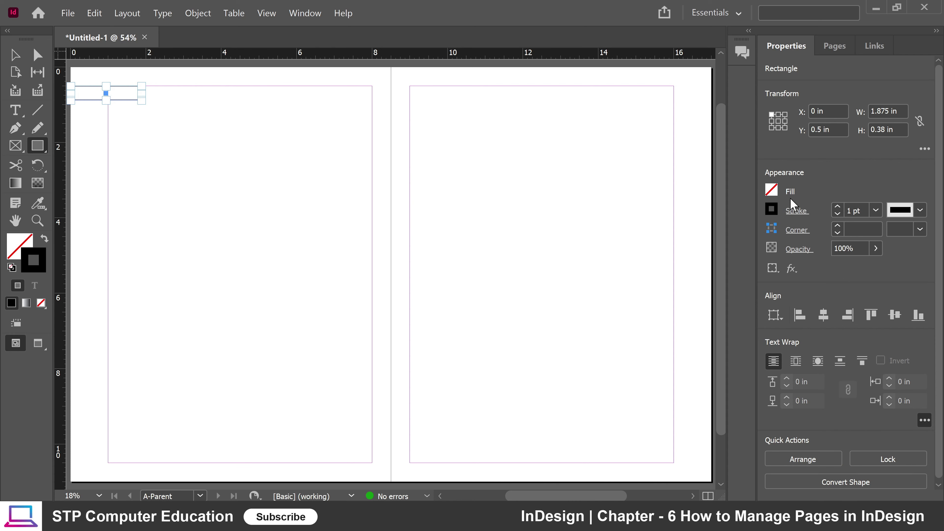
pyautogui.click(772, 190)
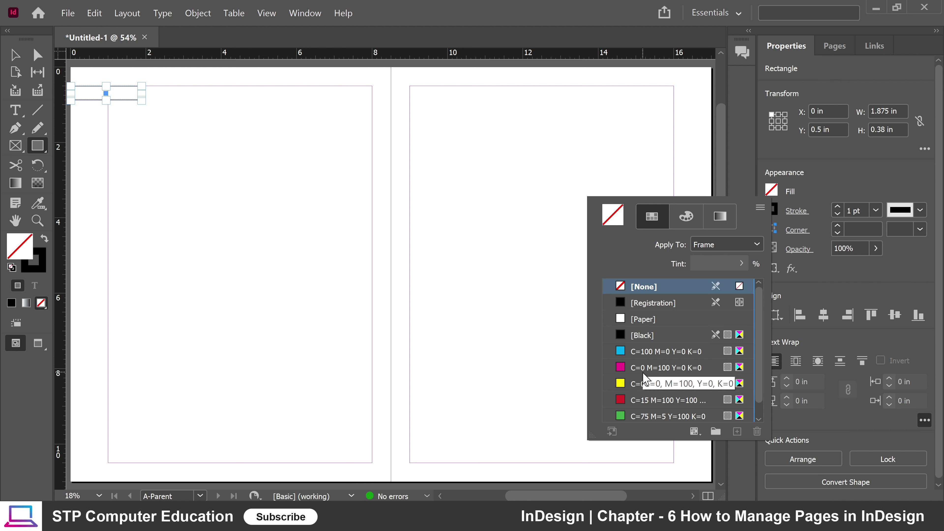
pyautogui.click(637, 368)
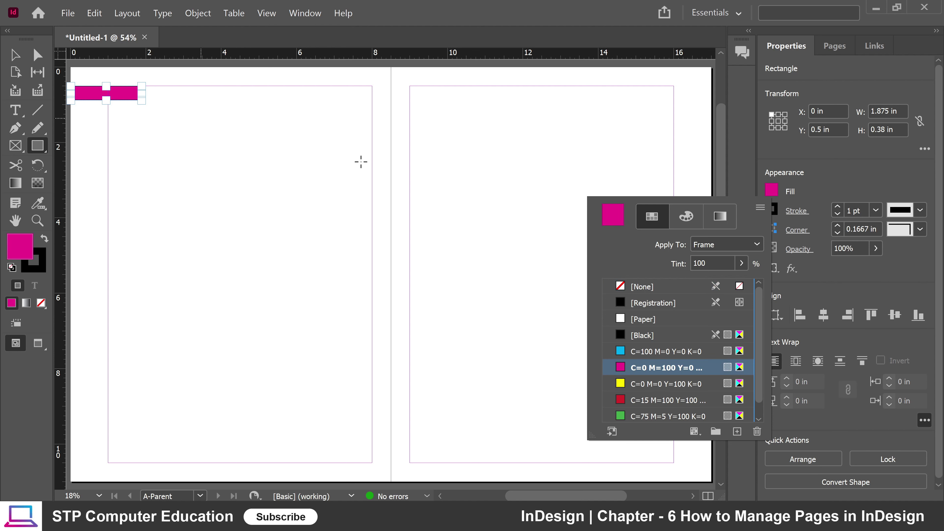
pyautogui.click(686, 218)
pyautogui.click(721, 397)
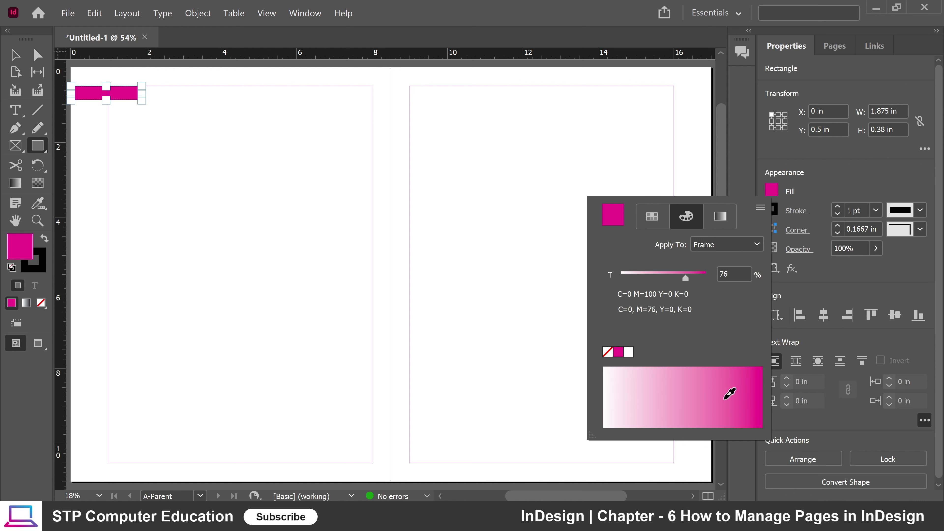
pyautogui.click(739, 402)
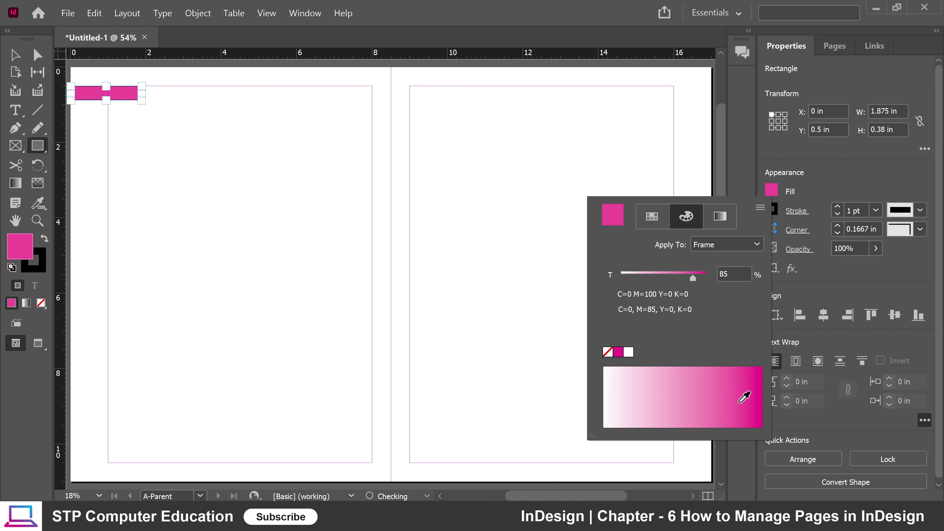
pyautogui.click(736, 407)
pyautogui.click(735, 410)
# Step: Remove the stroke from the magenta rectangle by setting its stroke colour to None
pyautogui.click(776, 212)
pyautogui.click(774, 214)
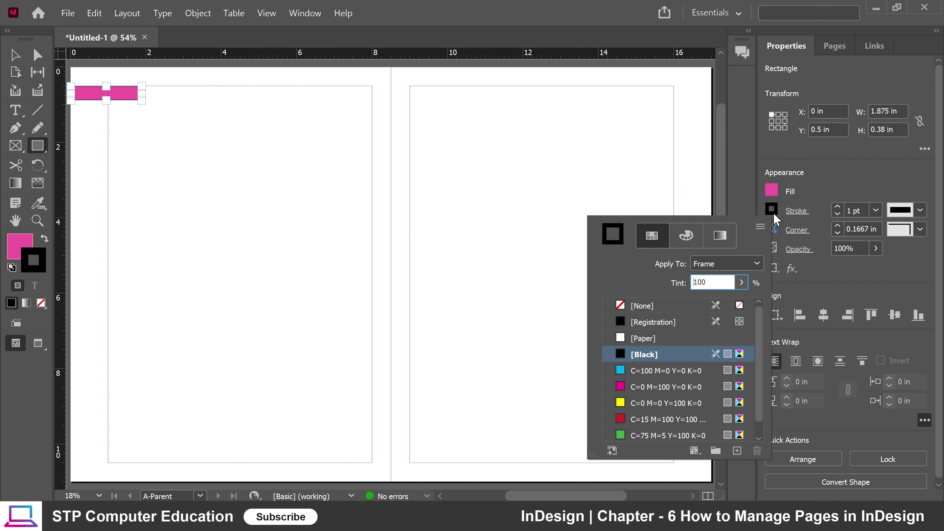
pyautogui.click(632, 306)
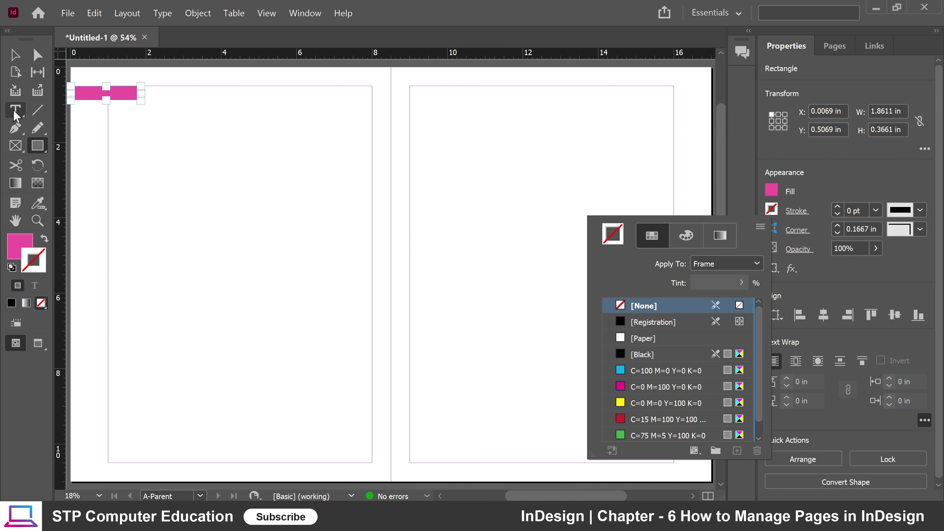
pyautogui.press('Escape')
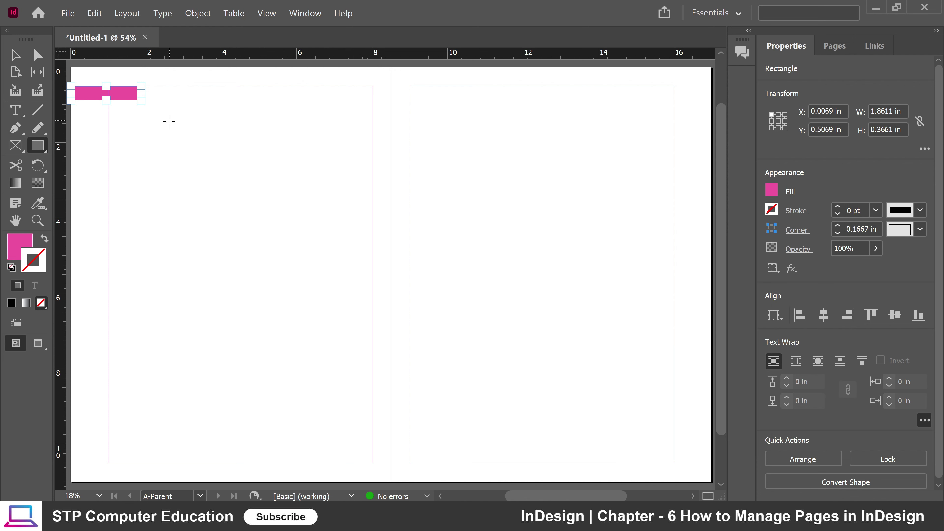
# Step: Create a text frame below the magenta bar reading "Chapter 1" and enlarge its text to 18 pt
pyautogui.click(15, 112)
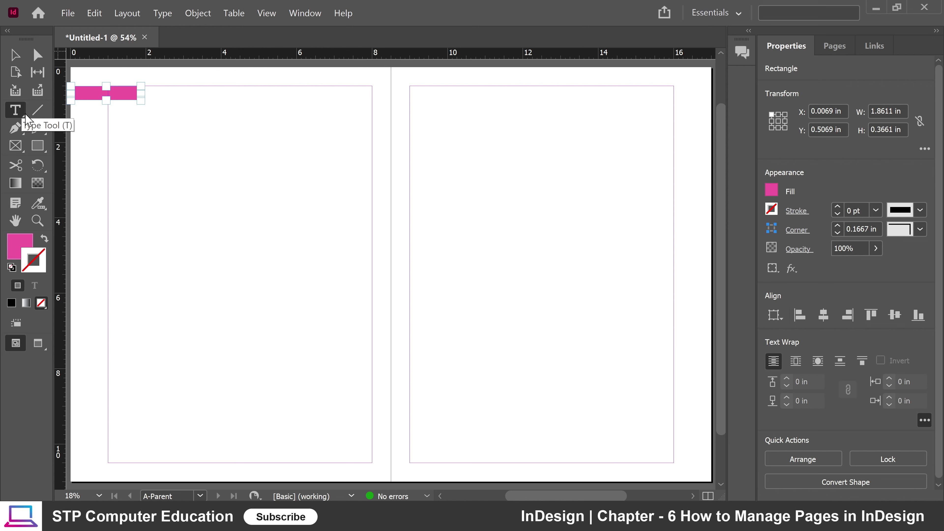
pyautogui.moveTo(165, 108); pyautogui.dragTo(230, 123)
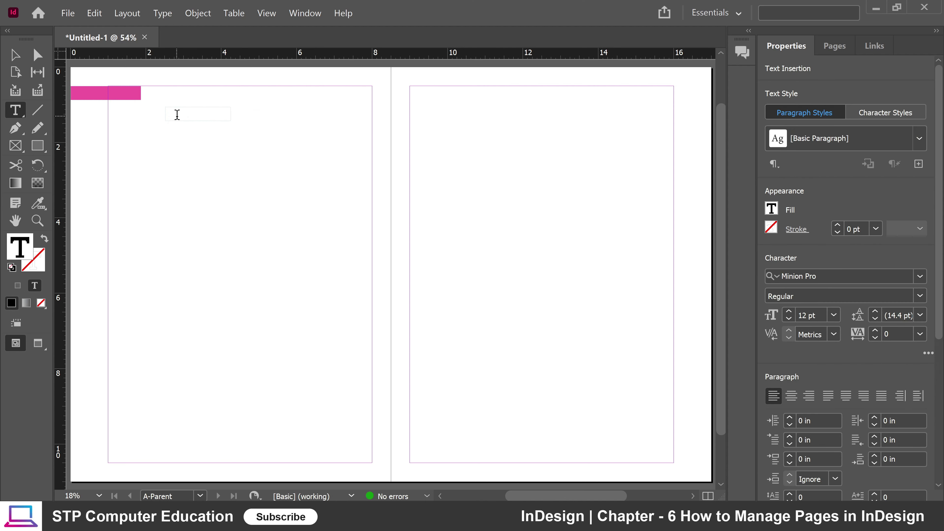
pyautogui.write('Ch')
pyautogui.tripleClick(192, 110)
pyautogui.hotkey('ctrl', 'shift', '.')
pyautogui.hotkey('ctrl', 'shift', '.')
pyautogui.hotkey('ctrl', 'shift', '.')
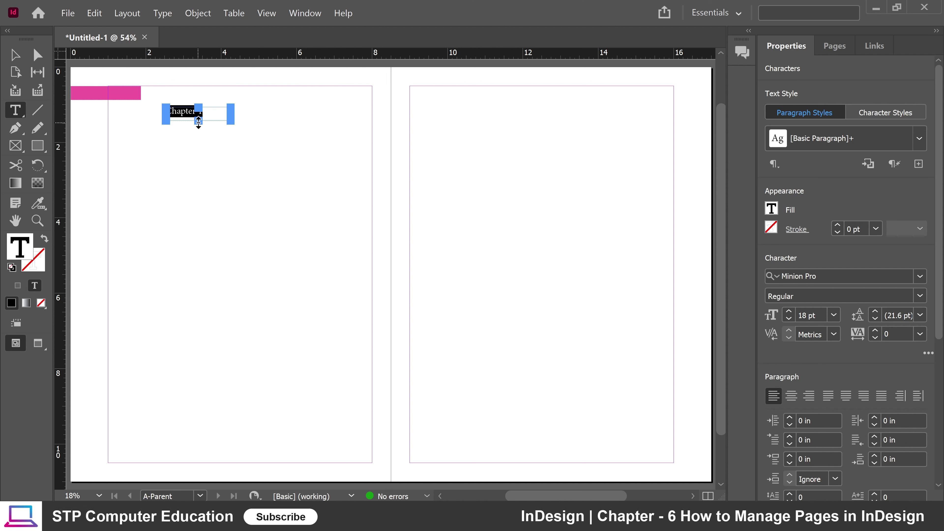
# Step: Set the "Chapter 1" text in the Bahnschrift font with the SemiBold style
pyautogui.scroll(1, 199, 121)
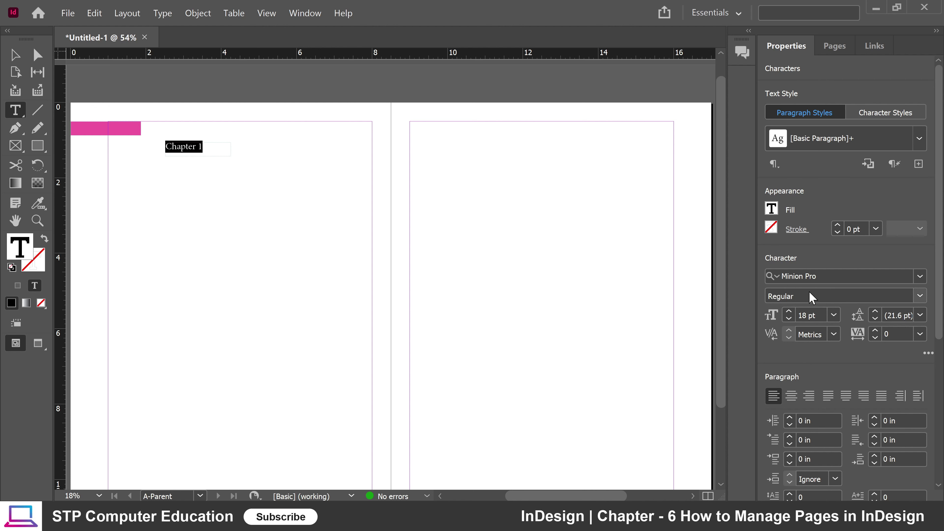
pyautogui.click(923, 296)
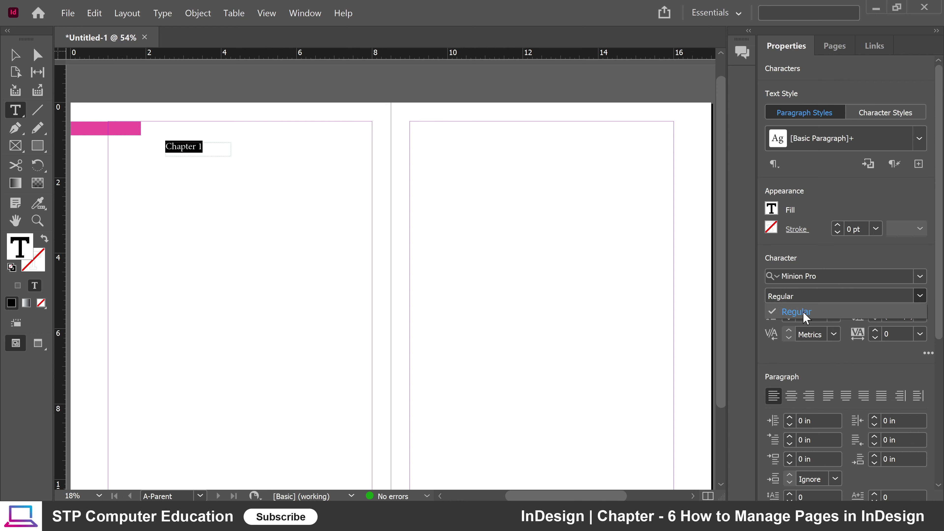
pyautogui.click(921, 277)
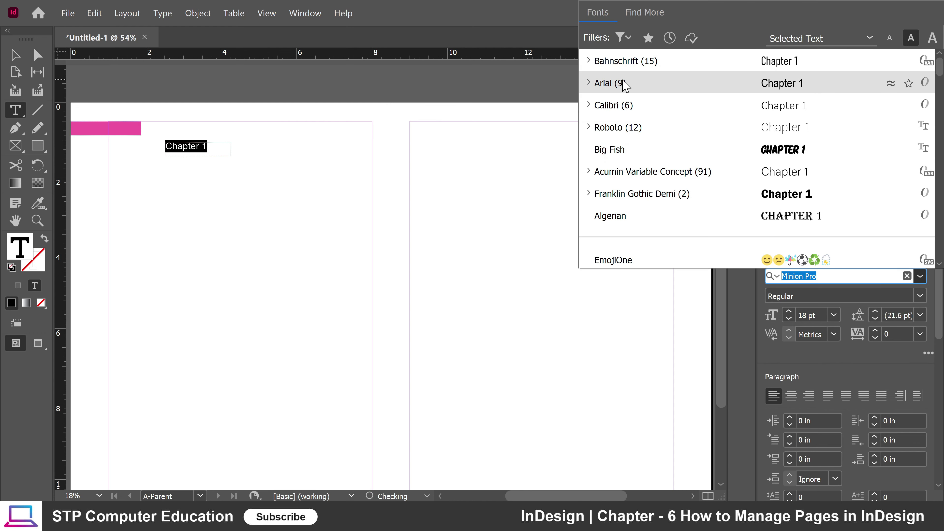
pyautogui.click(626, 61)
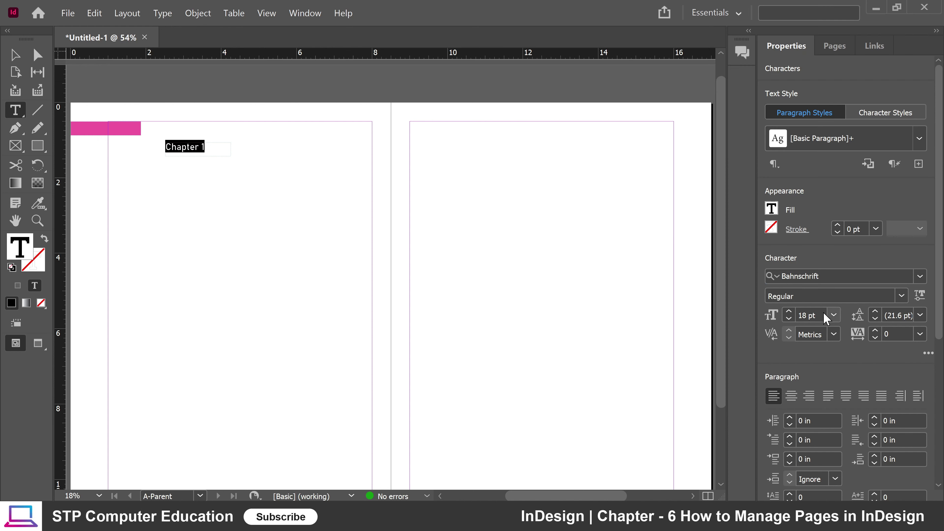
pyautogui.click(903, 295)
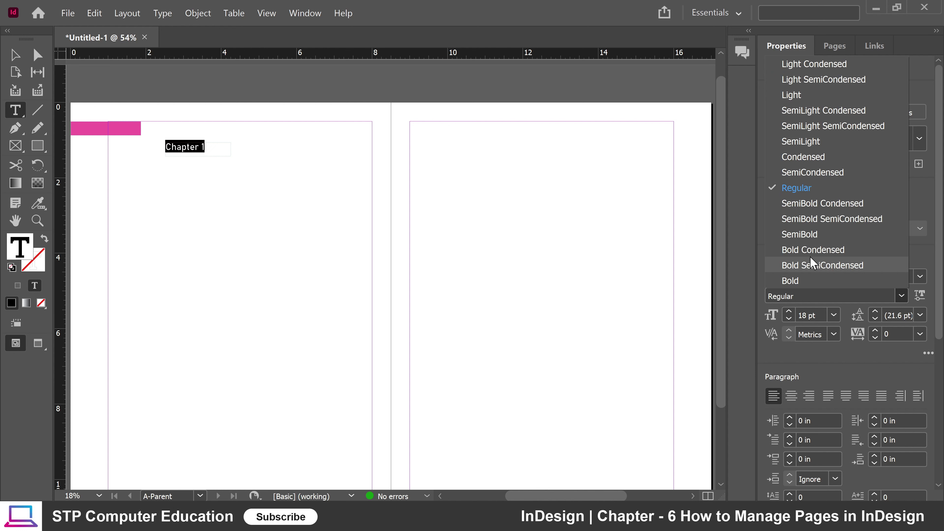
pyautogui.click(804, 237)
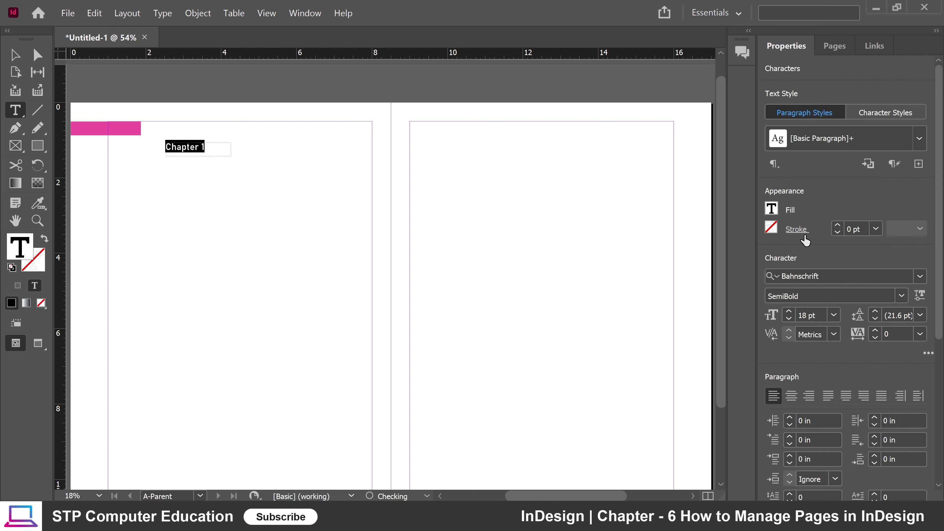
# Step: Narrow the "Chapter 1" text frame to about 1.16 in and place it on the magenta bar at about X 0.215 in, Y 0.54 in
pyautogui.click(15, 54)
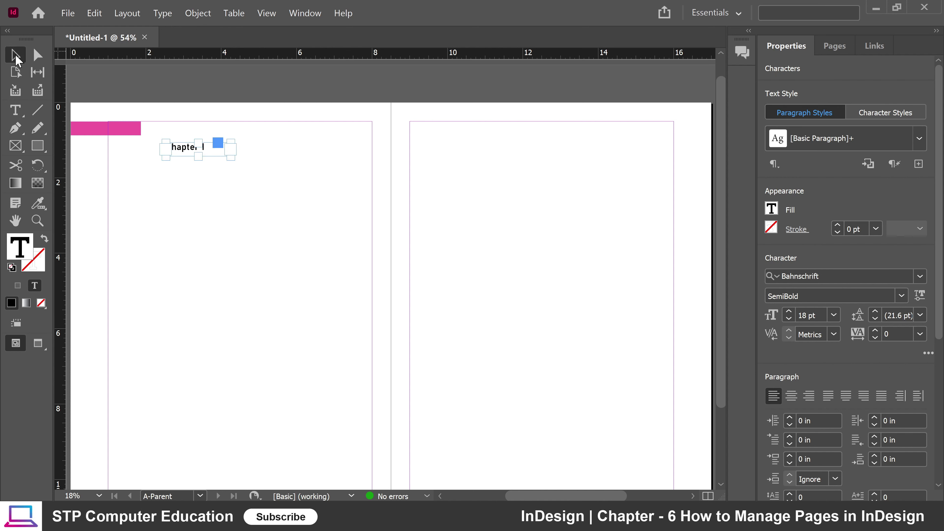
pyautogui.moveTo(230, 149); pyautogui.dragTo(91, 134)
pyautogui.moveTo(94, 131); pyautogui.dragTo(93, 130)
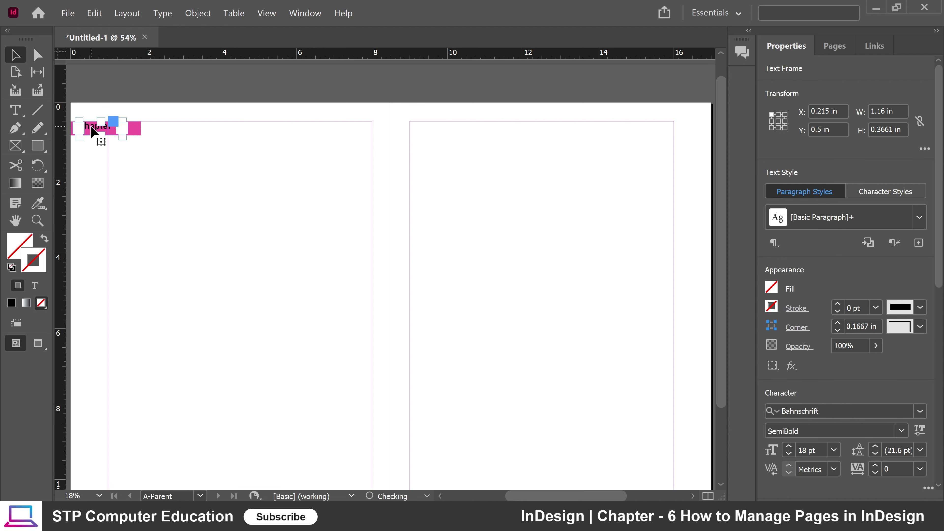
pyautogui.click(163, 143)
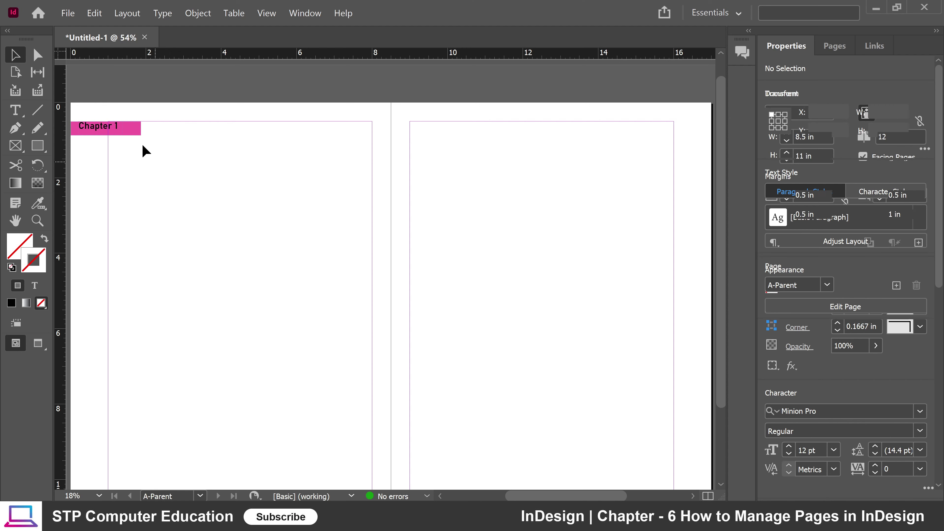
pyautogui.click(104, 135)
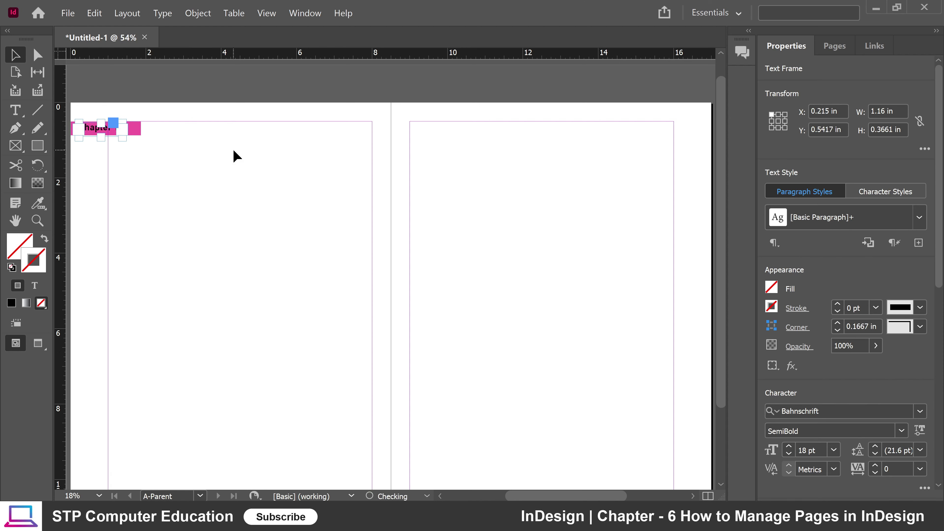
pyautogui.click(225, 153)
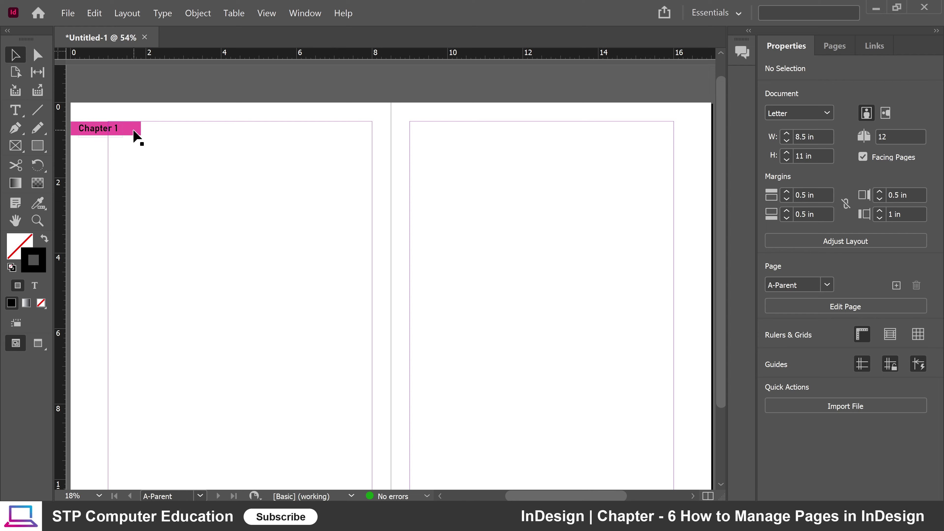
# Step: Duplicate the "Chapter 1" text frame and the magenta bar onto the right parent page, aligning the bar with the page's outer edge
pyautogui.click(116, 131)
pyautogui.click(146, 145)
pyautogui.moveTo(121, 133); pyautogui.dragTo(578, 187)
pyautogui.click(611, 172)
pyautogui.click(132, 135)
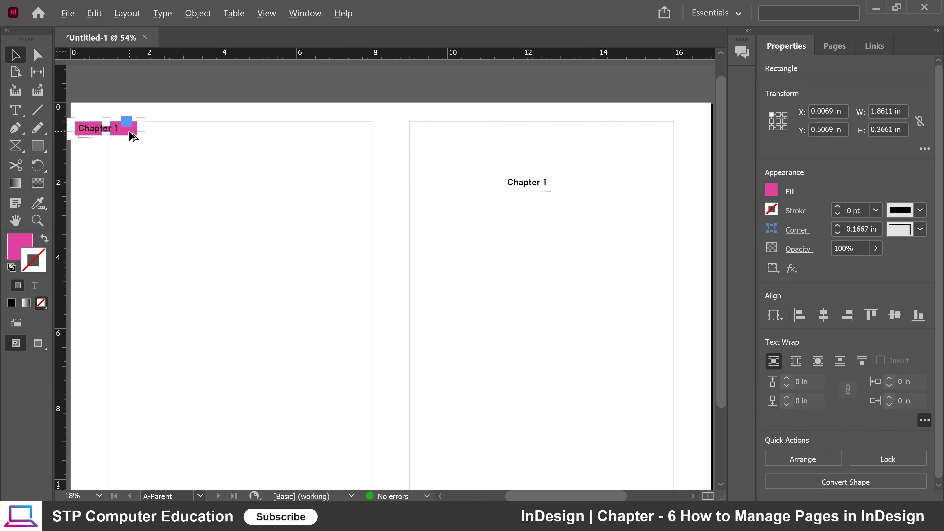
pyautogui.moveTo(130, 132); pyautogui.dragTo(703, 136)
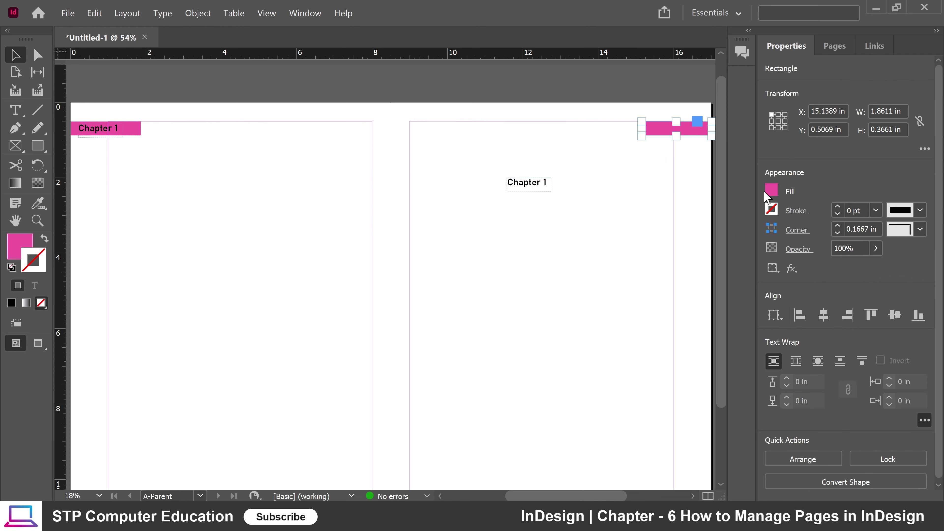
# Step: Change the right page's bar fill to the cyan swatch C=100 M=0 Y=0 K=0 with a tint of about 51%
pyautogui.click(772, 191)
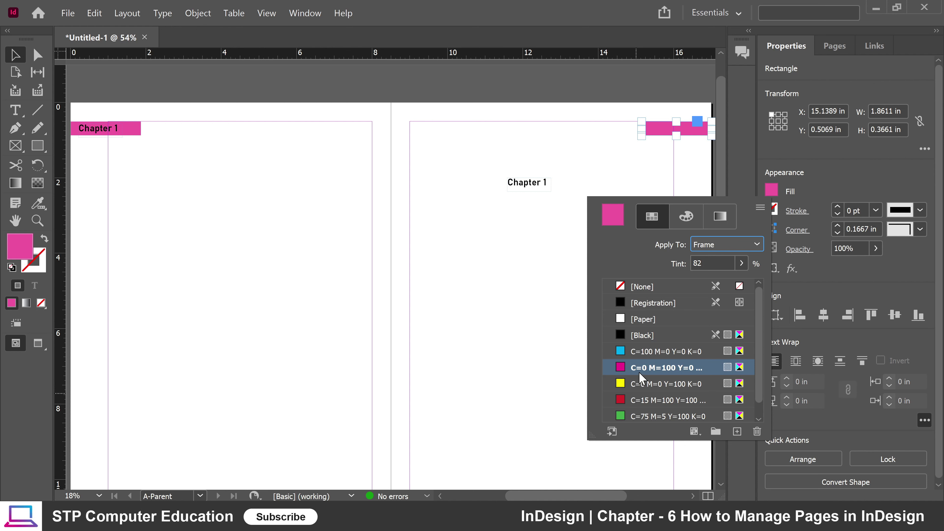
pyautogui.click(635, 352)
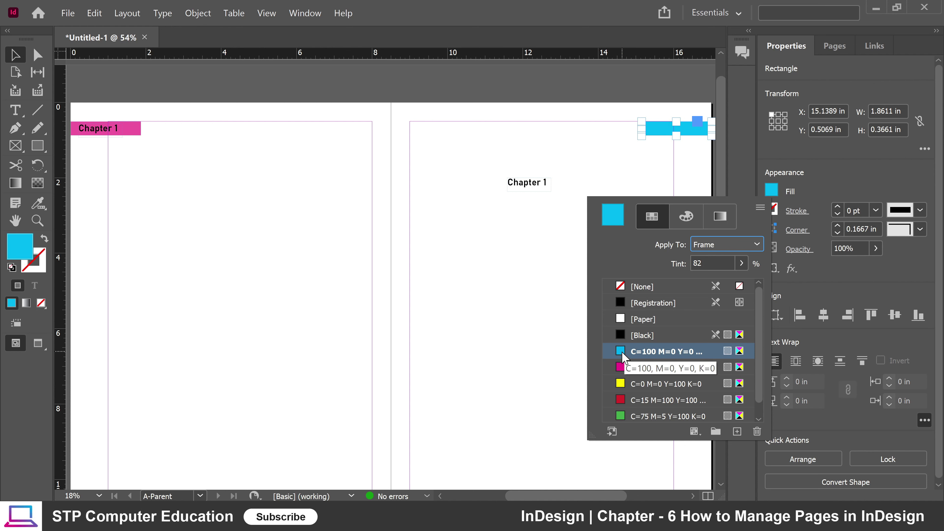
pyautogui.click(686, 216)
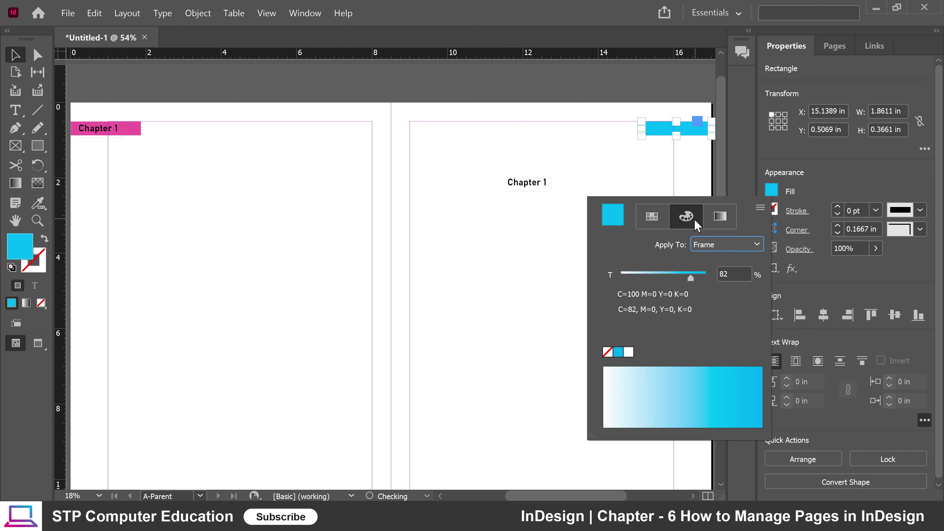
pyautogui.click(706, 404)
pyautogui.click(711, 405)
pyautogui.click(686, 410)
pyautogui.click(687, 397)
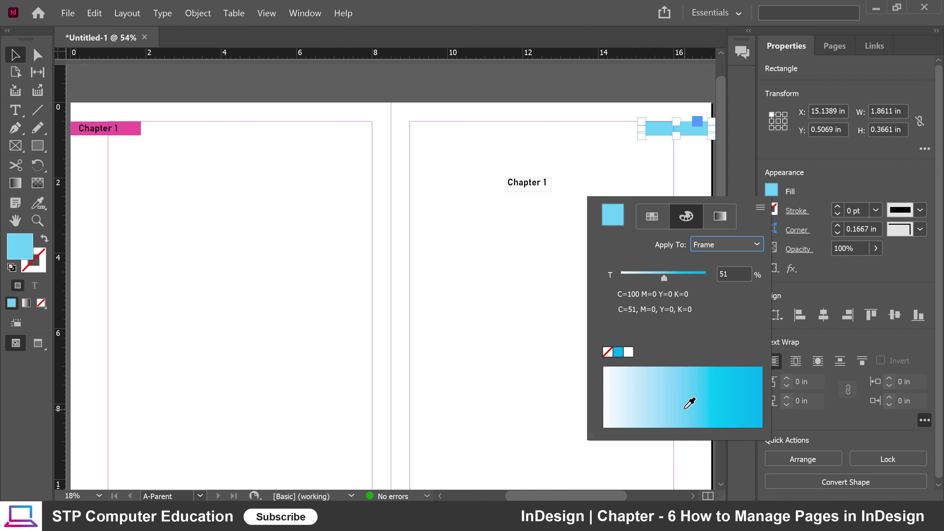
# Step: Widen the right page's "Chapter 1" text frame to about 2.13 in and replace its text with "Pages in InDesign"
pyautogui.click(517, 244)
pyautogui.click(520, 182)
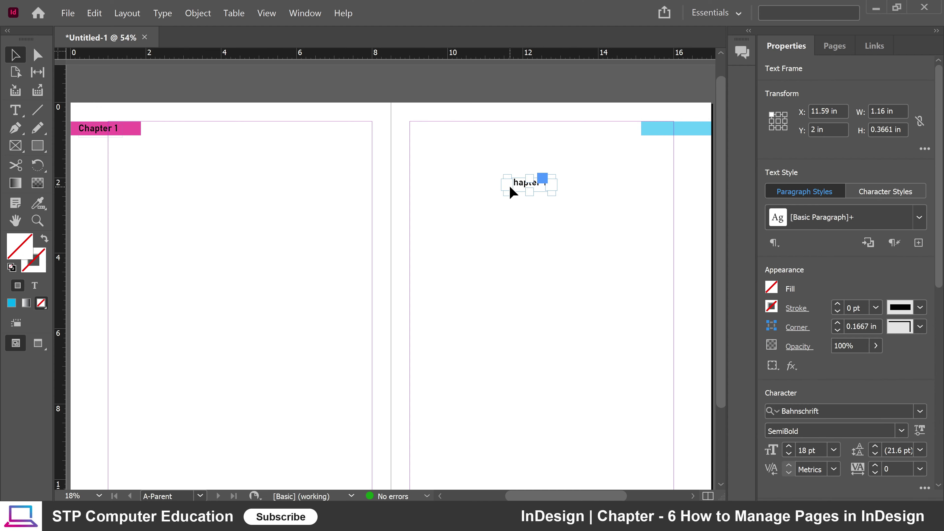
pyautogui.moveTo(551, 195); pyautogui.dragTo(593, 194)
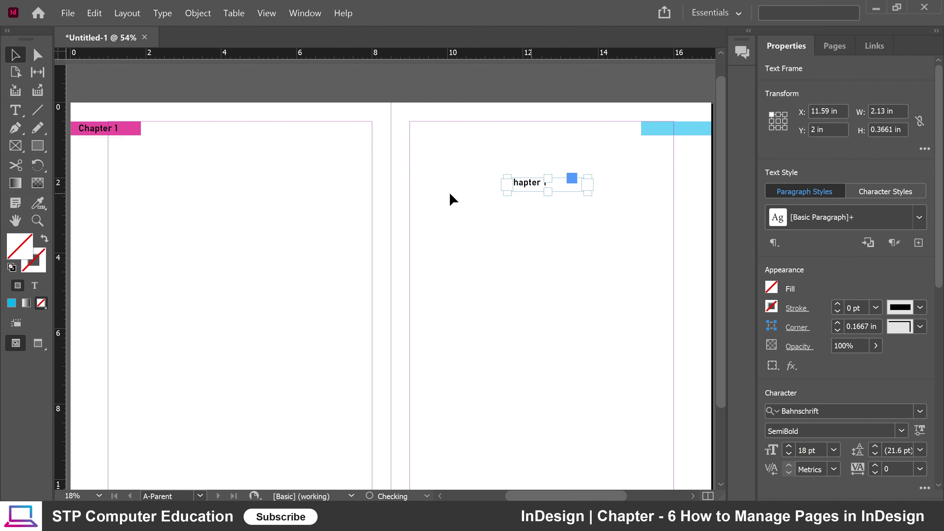
pyautogui.click(14, 110)
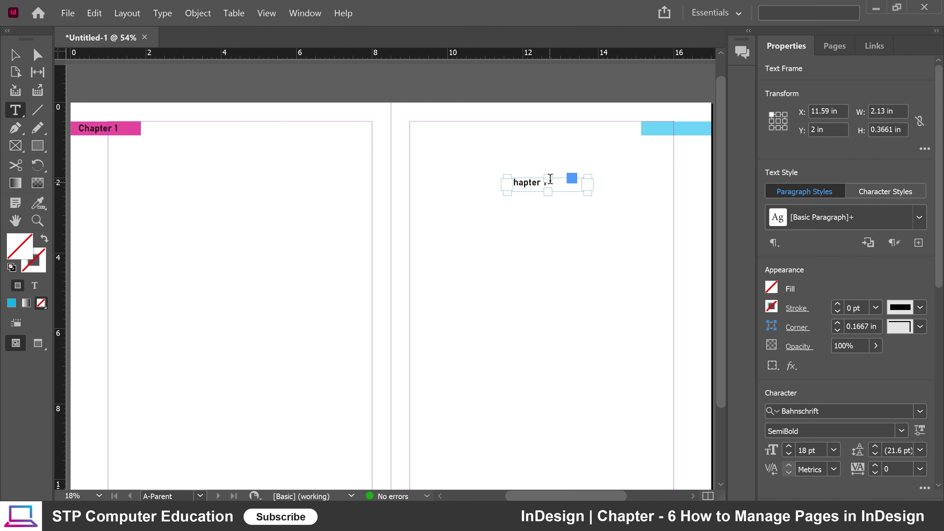
pyautogui.click(535, 182)
pyautogui.moveTo(551, 184); pyautogui.dragTo(499, 193)
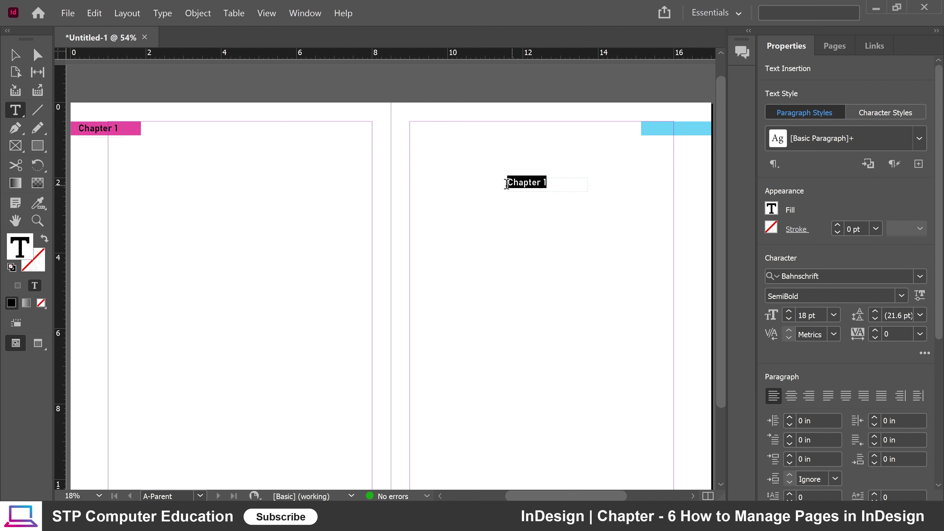
pyautogui.write('Pages in InDesign')
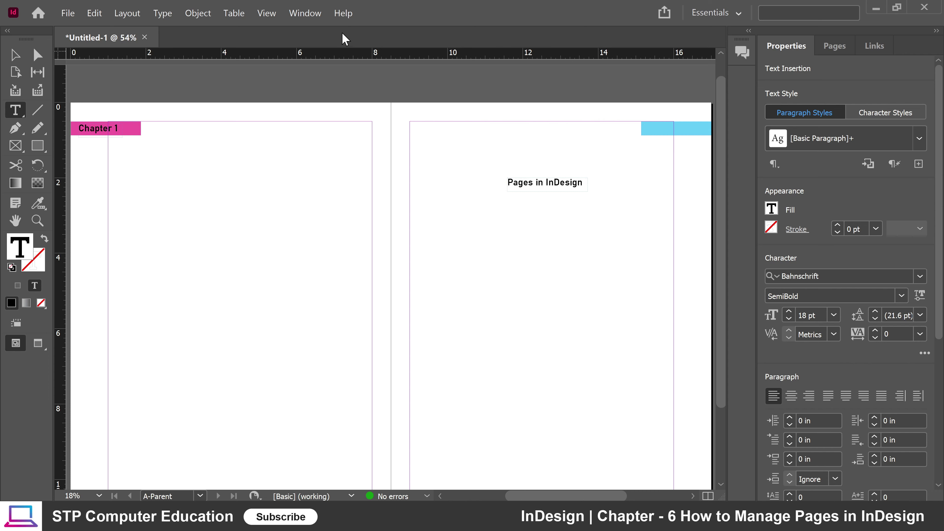
# Step: Place the "Pages in InDesign" frame at about X 14.75 in, Y 0.57 in and extend the cyan bar's inner side behind the whole text
pyautogui.click(15, 55)
pyautogui.moveTo(557, 184); pyautogui.dragTo(671, 138)
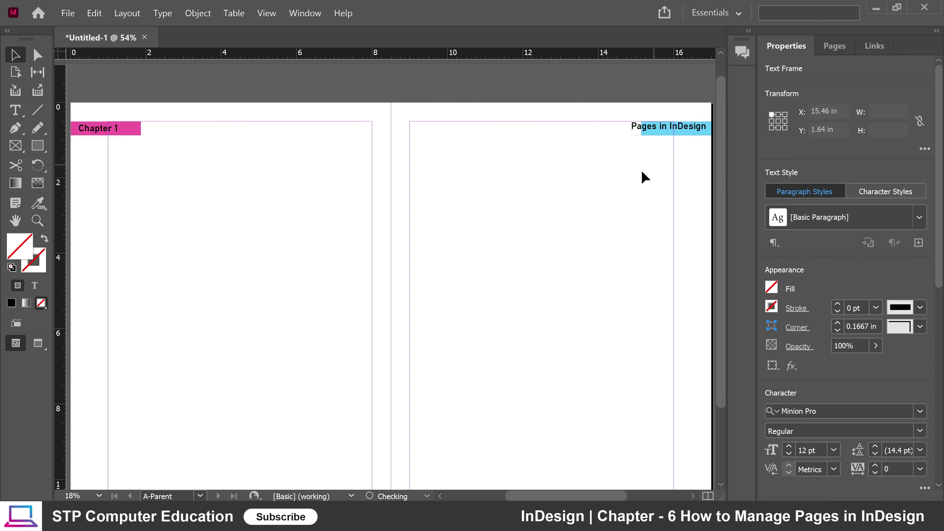
pyautogui.click(673, 177)
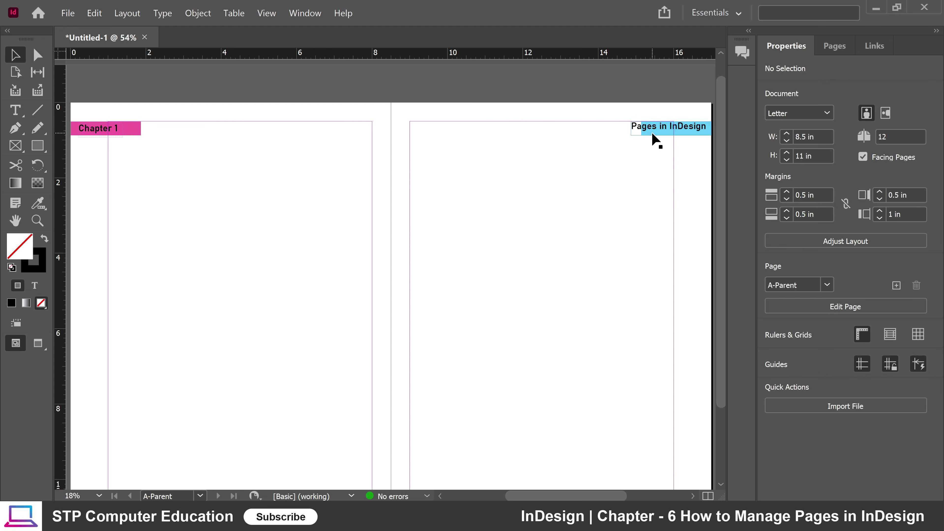
pyautogui.moveTo(661, 132)
pyautogui.mouseDown()
pyautogui.moveTo(659, 144)
pyautogui.moveTo(621, 131)
pyautogui.moveTo(649, 134)
pyautogui.mouseUp()
pyautogui.click(657, 122)
pyautogui.click(654, 150)
pyautogui.click(598, 172)
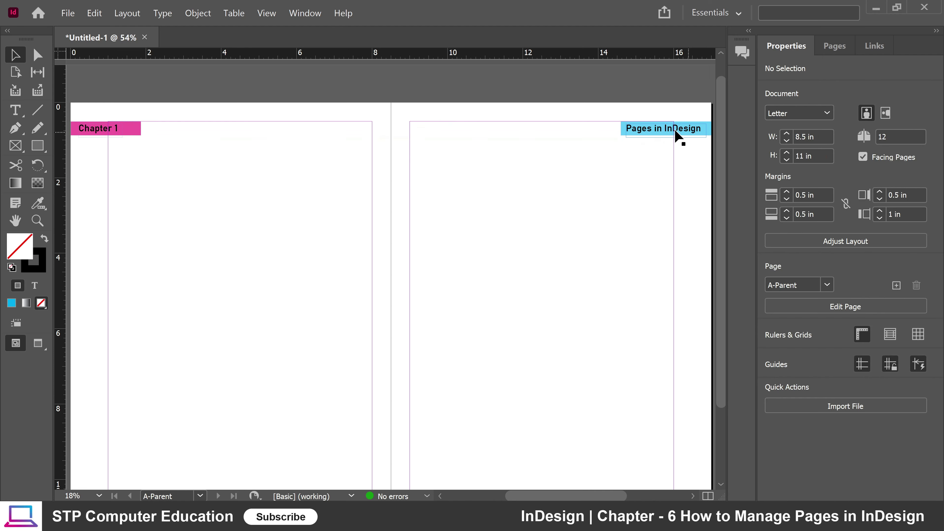
pyautogui.click(681, 132)
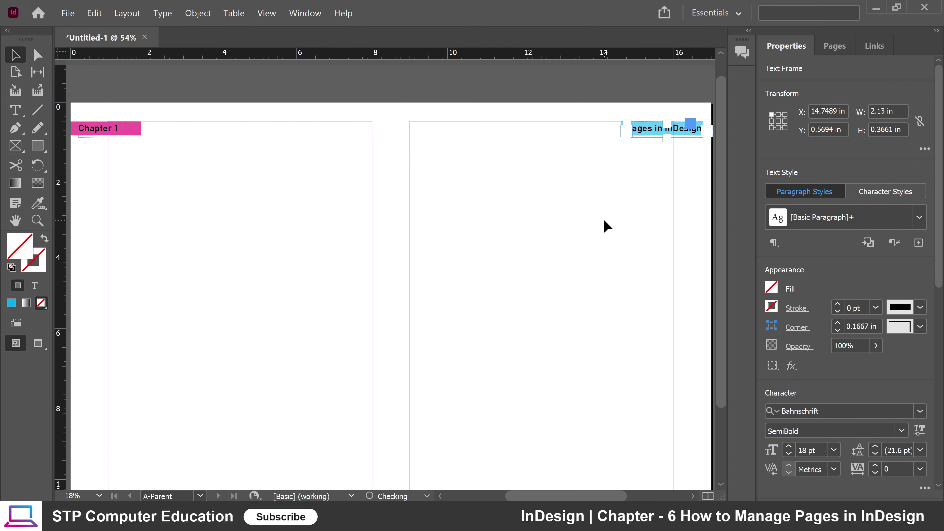
pyautogui.click(571, 232)
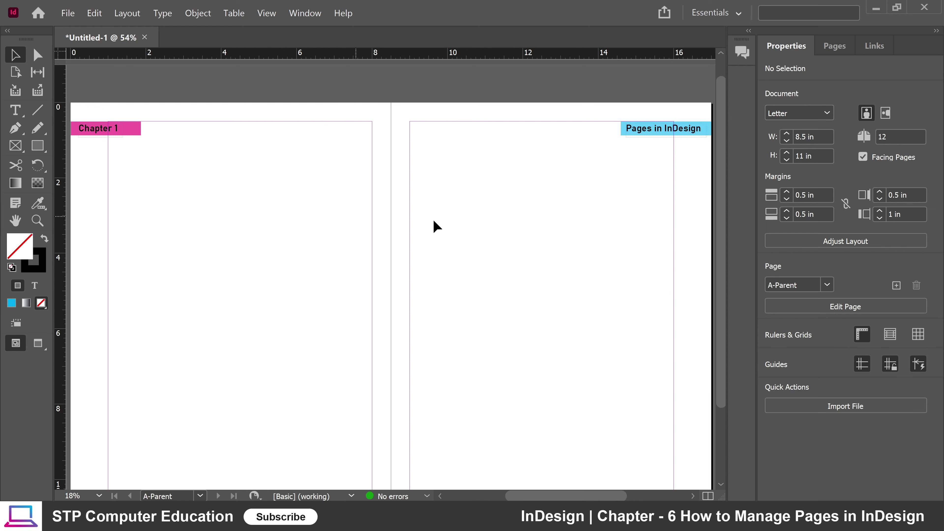
# Step: Open page 1 and examine the parent header bars on it and on the 2-3 spread
pyautogui.scroll(-15, 435, 218)
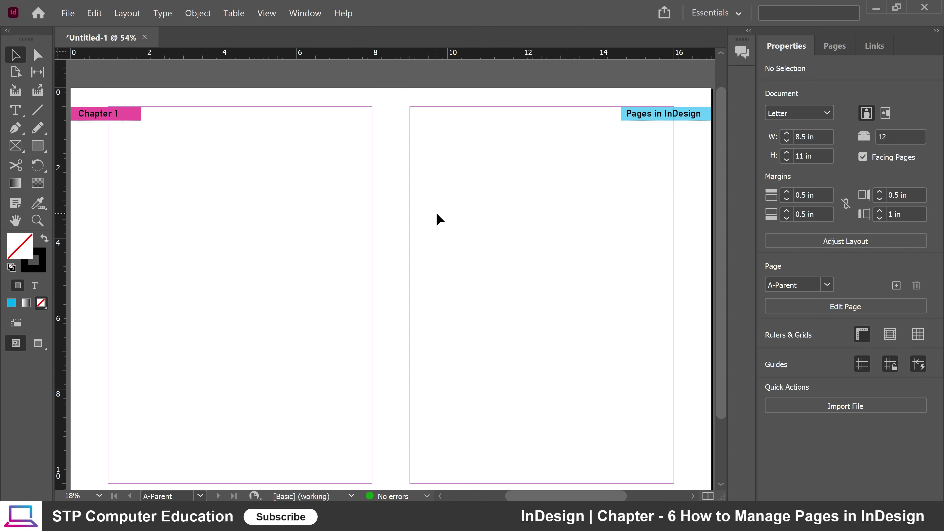
pyautogui.scroll(-2, 436, 217)
pyautogui.scroll(2, 484, 202)
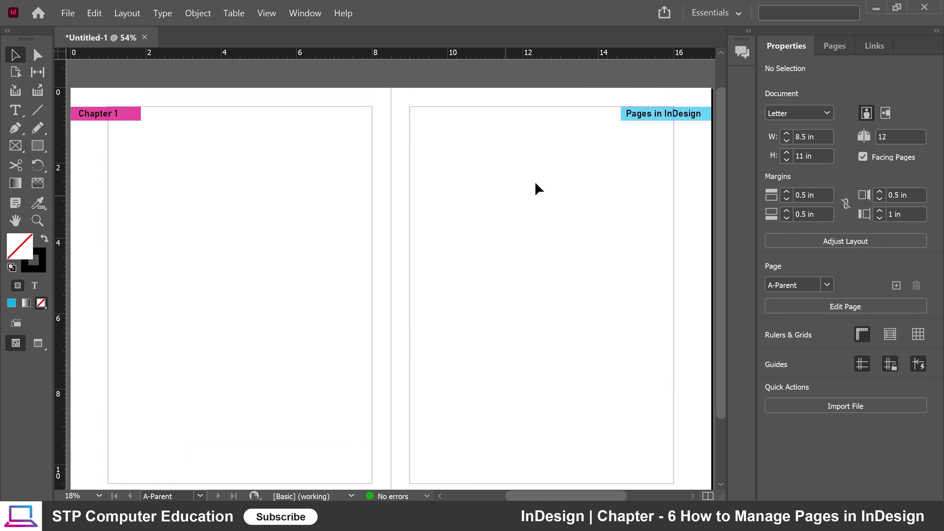
pyautogui.click(836, 47)
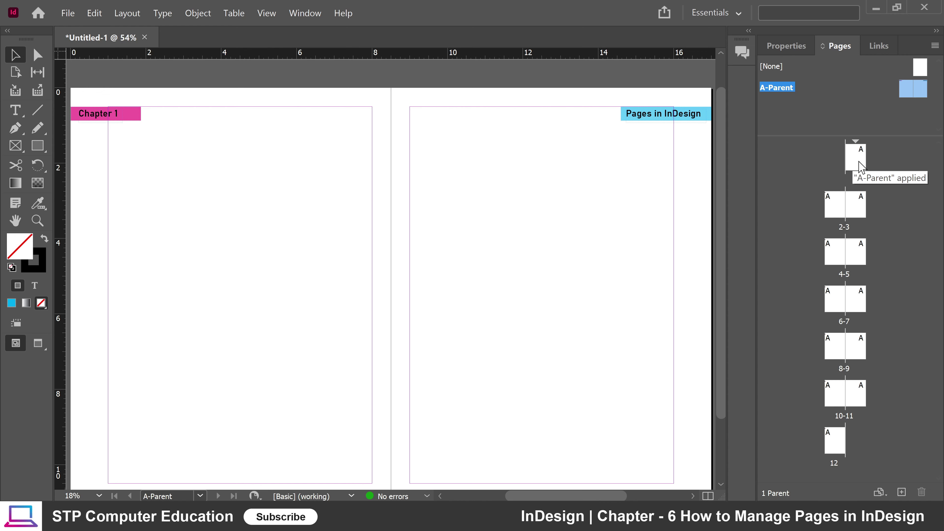
pyautogui.moveTo(855, 160)
pyautogui.mouseDown()
pyautogui.moveTo(832, 320)
pyautogui.moveTo(859, 193)
pyautogui.moveTo(858, 225)
pyautogui.moveTo(860, 156)
pyautogui.mouseUp()
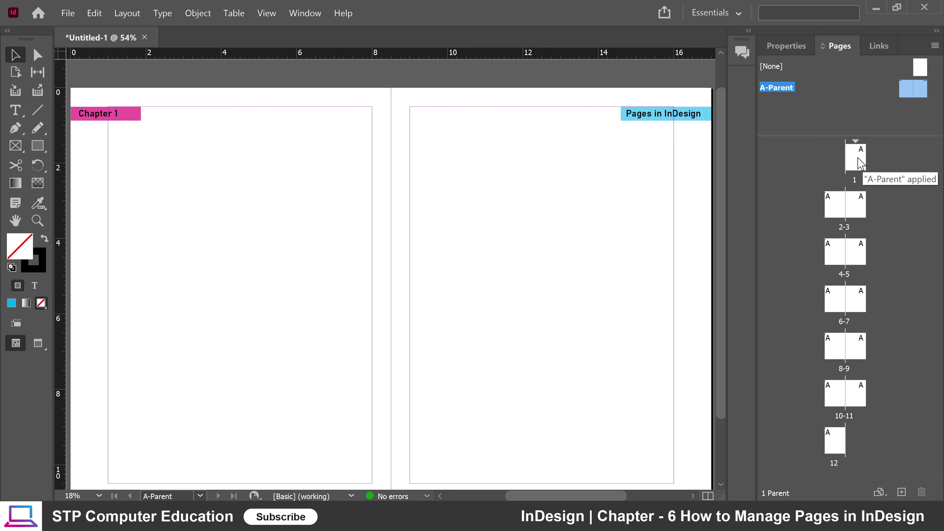
pyautogui.doubleClick(859, 159)
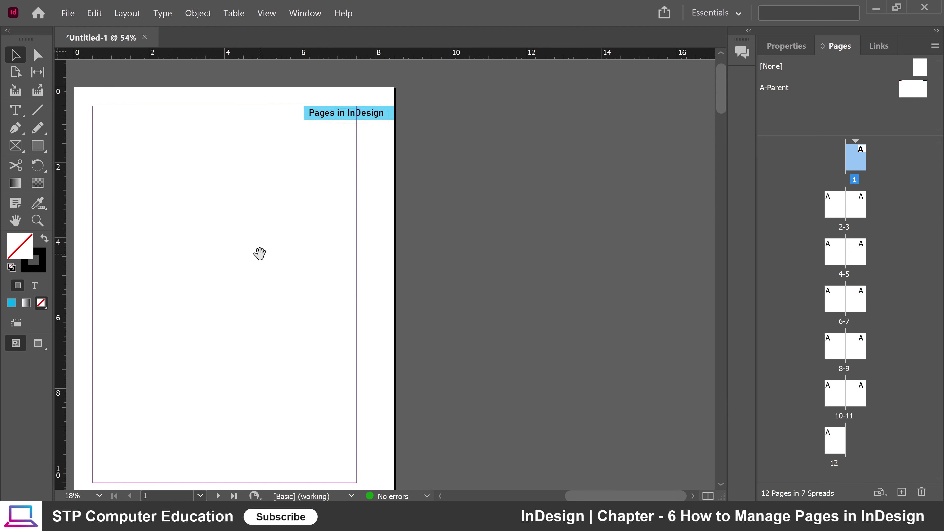
pyautogui.moveTo(260, 253); pyautogui.dragTo(446, 235)
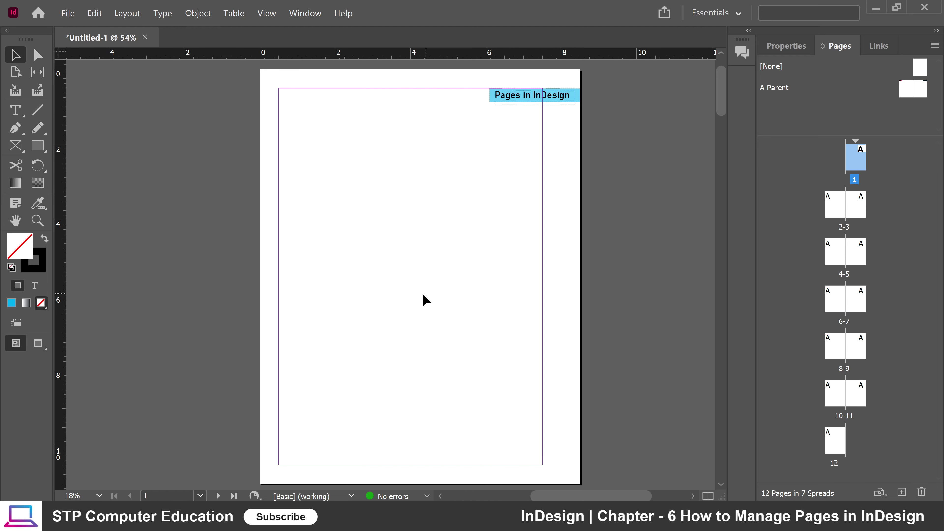
pyautogui.scroll(-10, 415, 259)
pyautogui.moveTo(341, 254); pyautogui.dragTo(475, 199)
pyautogui.scroll(-3, 483, 208)
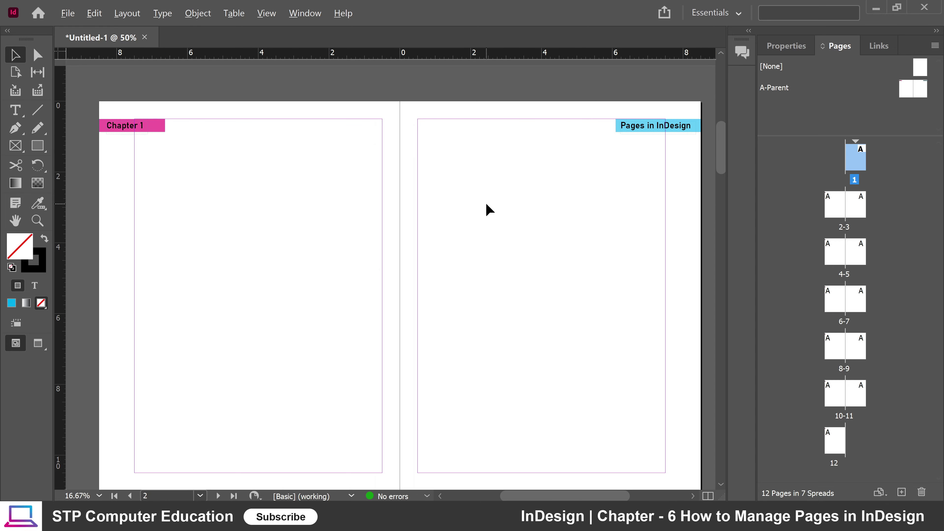
pyautogui.scroll(3, 484, 209)
pyautogui.scroll(-2, 510, 199)
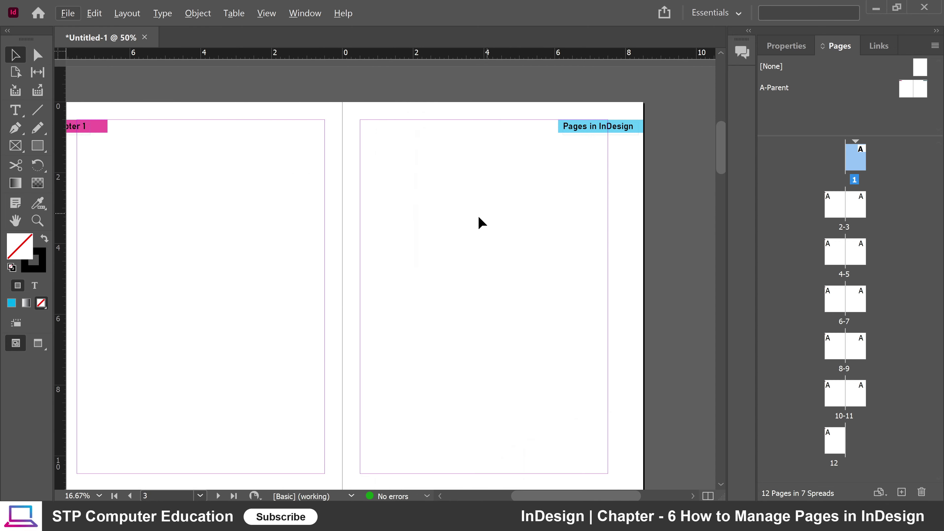
pyautogui.moveTo(422, 215); pyautogui.dragTo(468, 206)
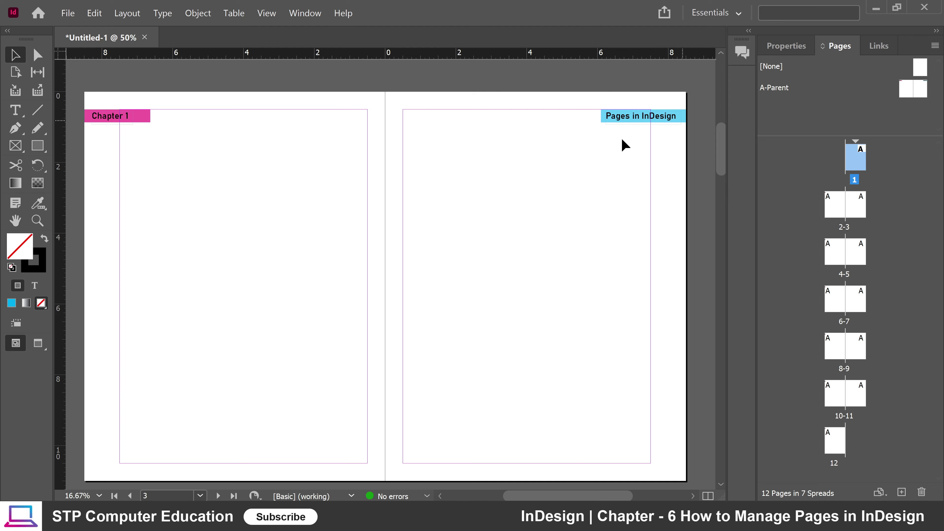
# Step: Look through the spreads to page 12 and back to page 1, checking the headers and the bottom margins
pyautogui.scroll(-5, 438, 244)
pyautogui.scroll(-12, 411, 242)
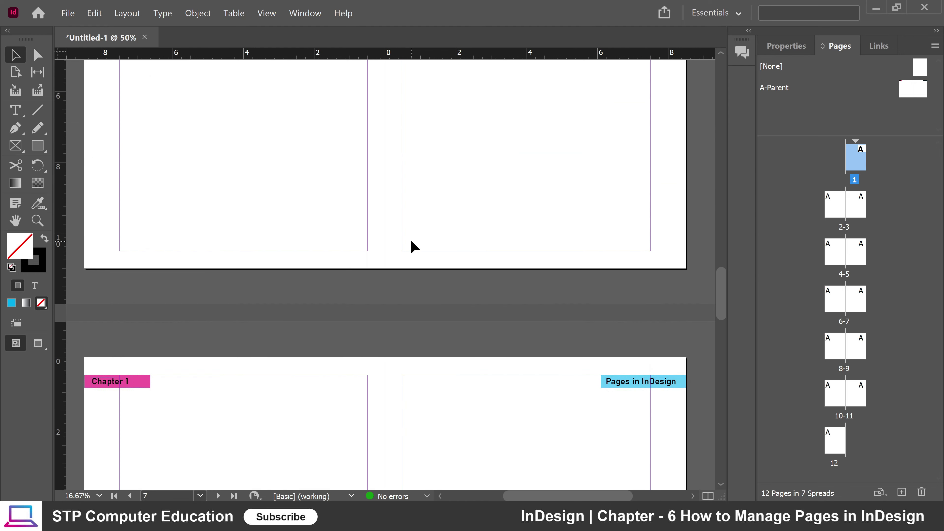
pyautogui.scroll(-2, 411, 242)
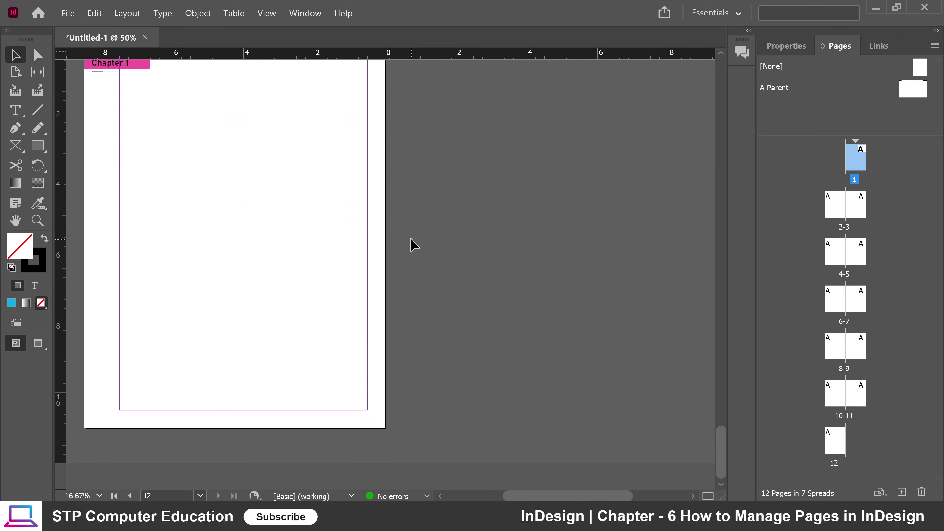
pyautogui.scroll(10, 409, 242)
pyautogui.scroll(12, 403, 242)
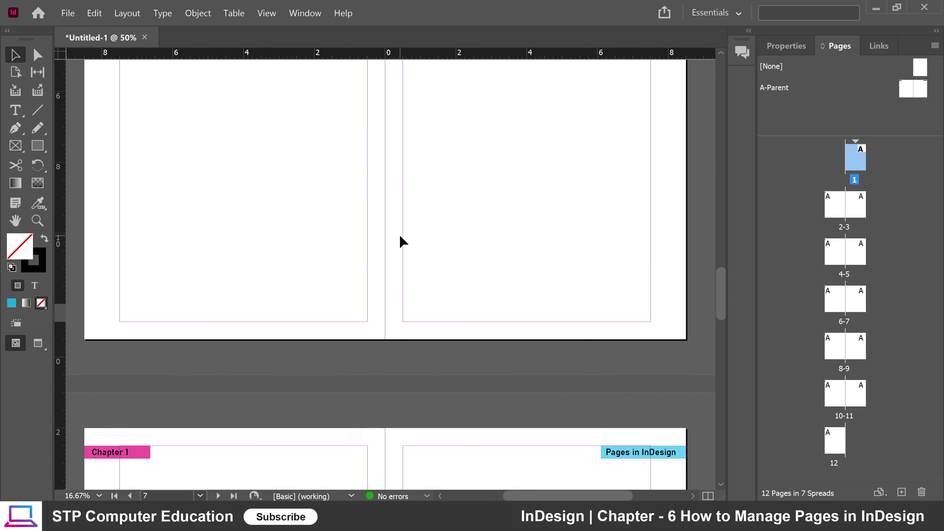
pyautogui.scroll(4, 399, 234)
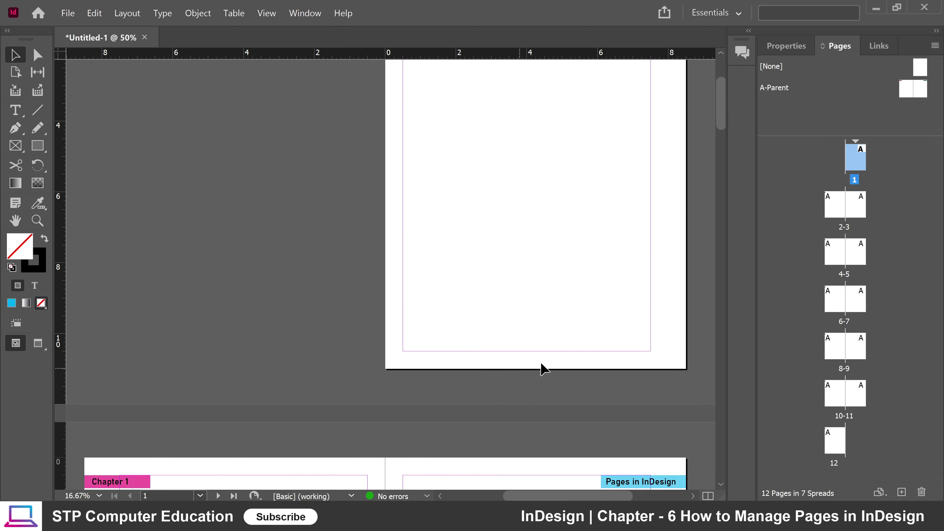
pyautogui.scroll(-4, 532, 363)
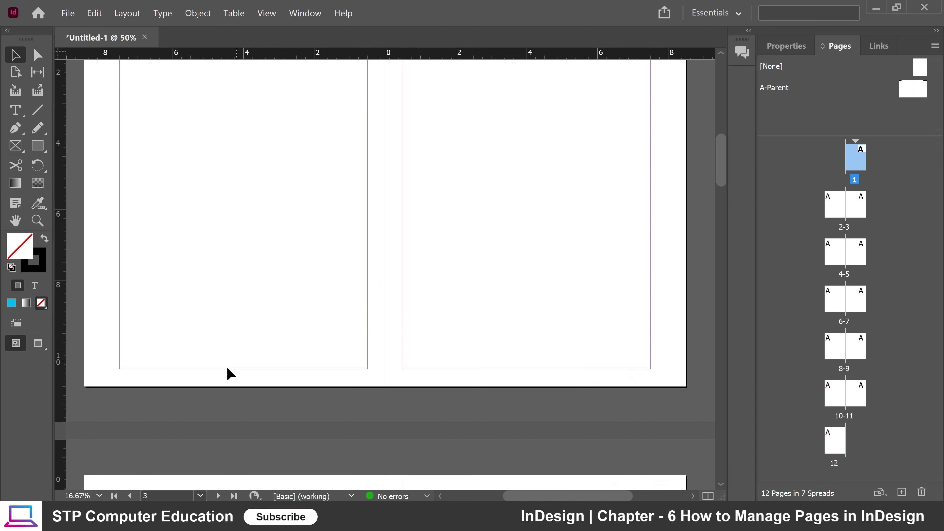
pyautogui.scroll(4, 409, 302)
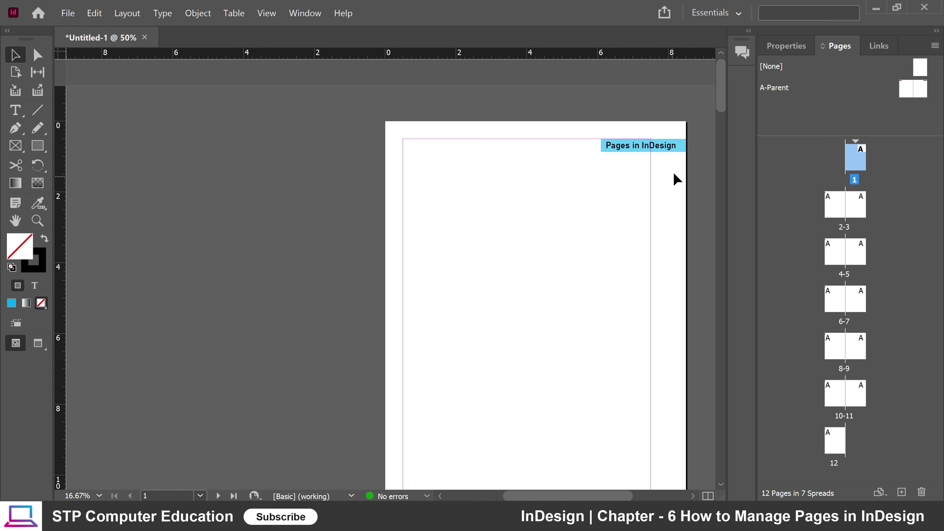
# Step: On A-Parent's left page, draw a text frame about 0.5 in square and insert the Current Page Number marker
pyautogui.doubleClick(779, 91)
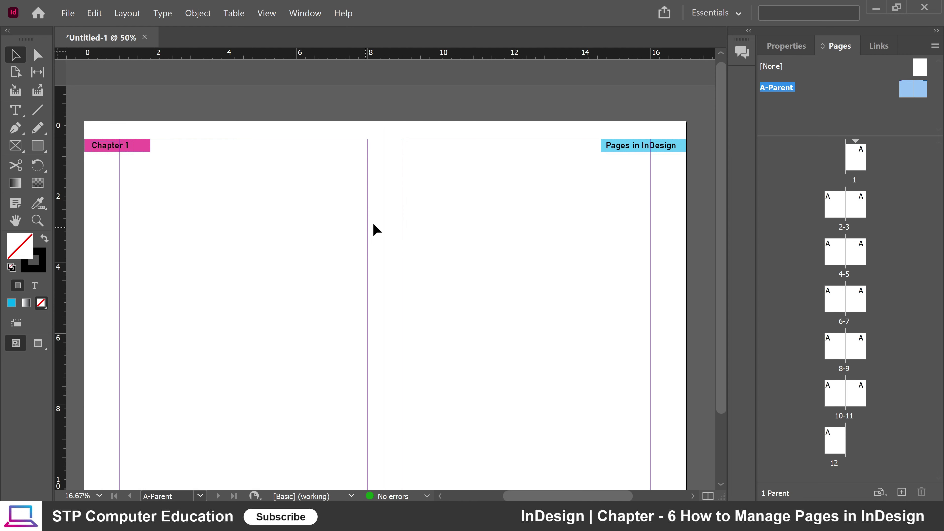
pyautogui.scroll(-3, 409, 228)
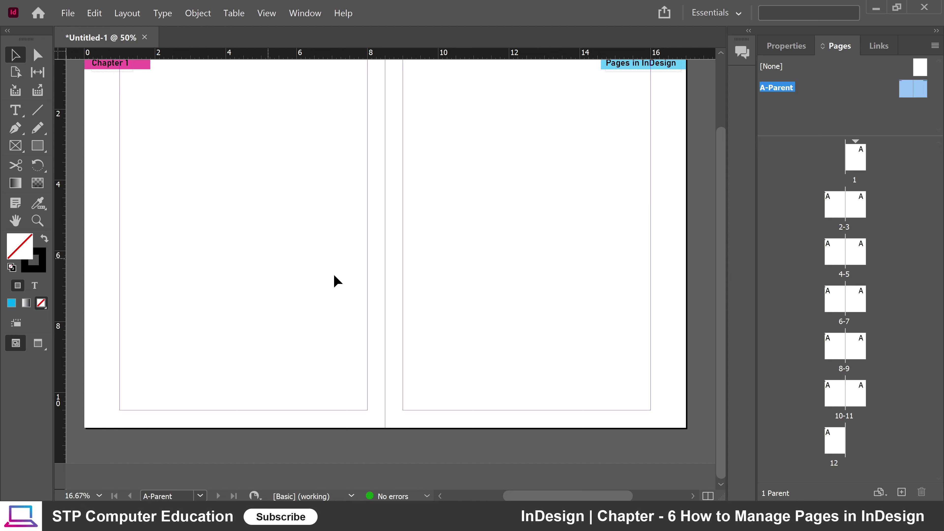
pyautogui.click(15, 110)
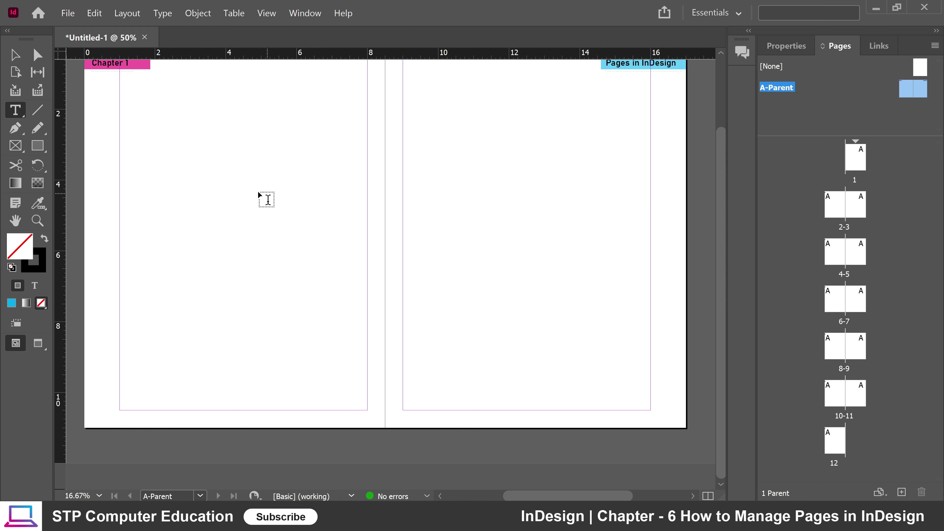
pyautogui.moveTo(238, 185); pyautogui.dragTo(254, 202)
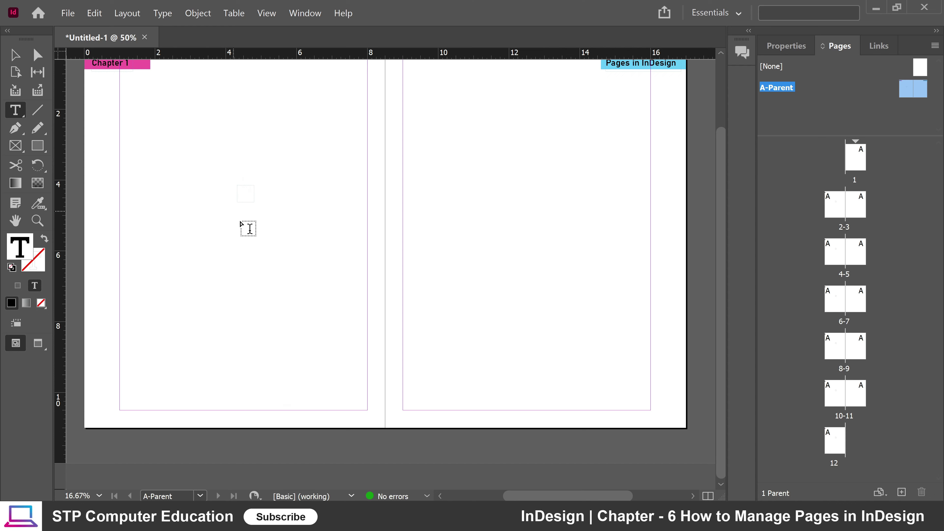
pyautogui.rightClick(241, 193)
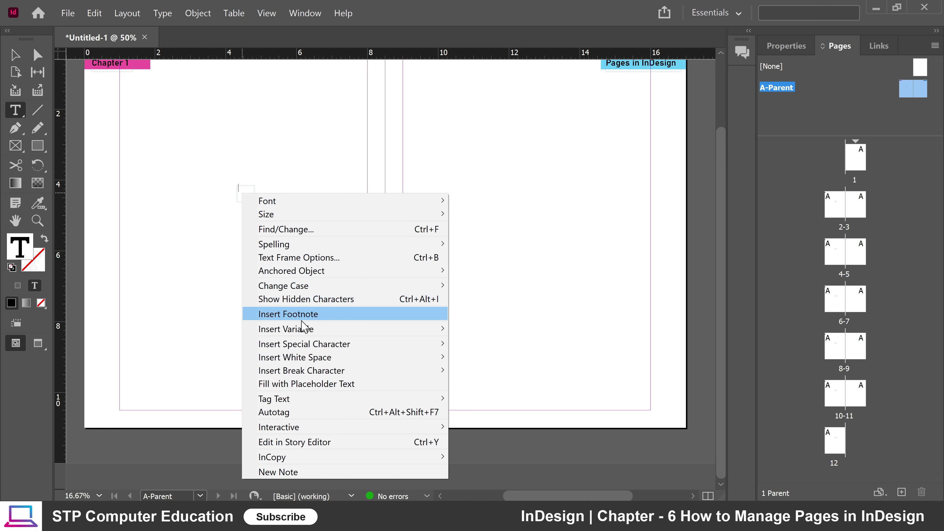
pyautogui.moveTo(283, 349)
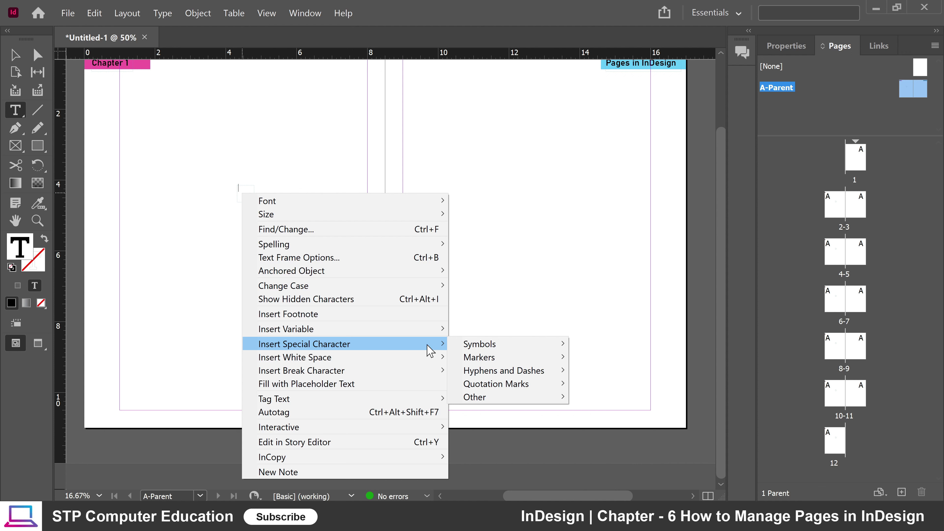
pyautogui.moveTo(480, 361)
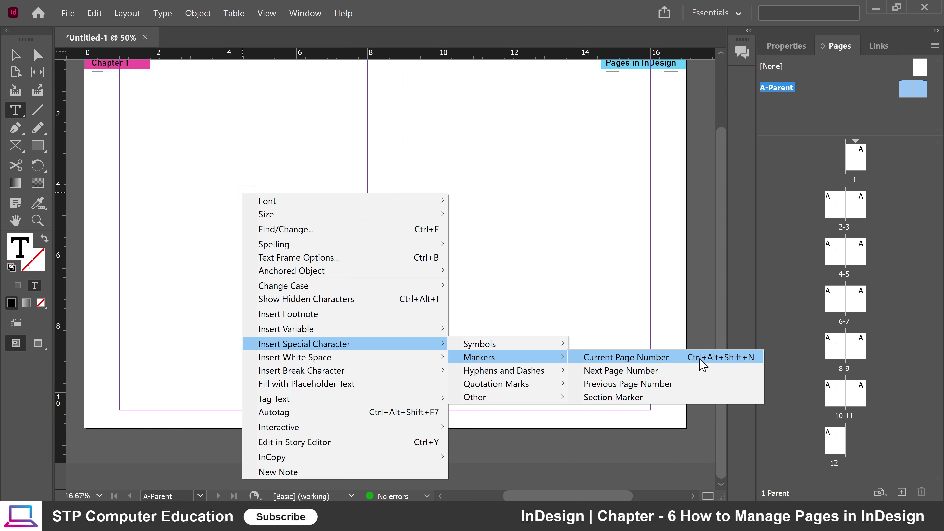
pyautogui.click(638, 358)
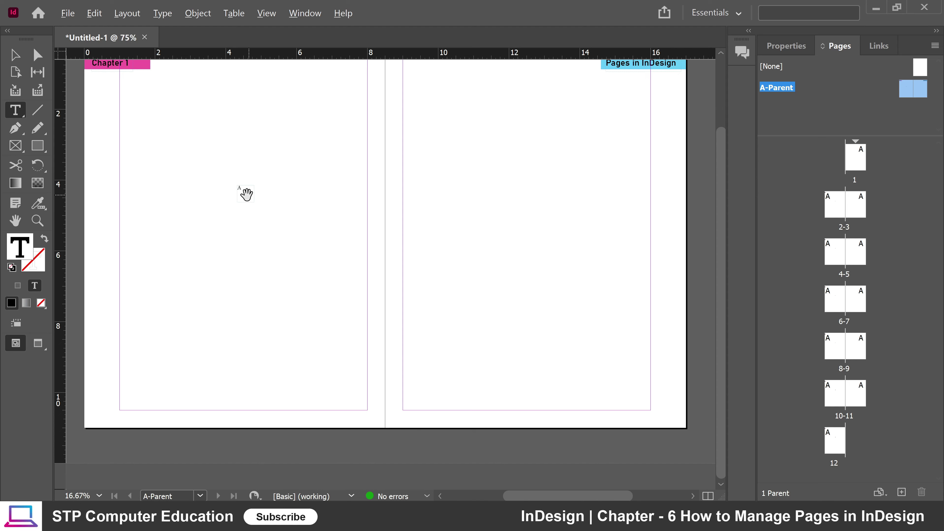
# Step: Enlarge the Current Page Number marker on A-Parent's left page to 34 pt
pyautogui.scroll(2, 245, 192)
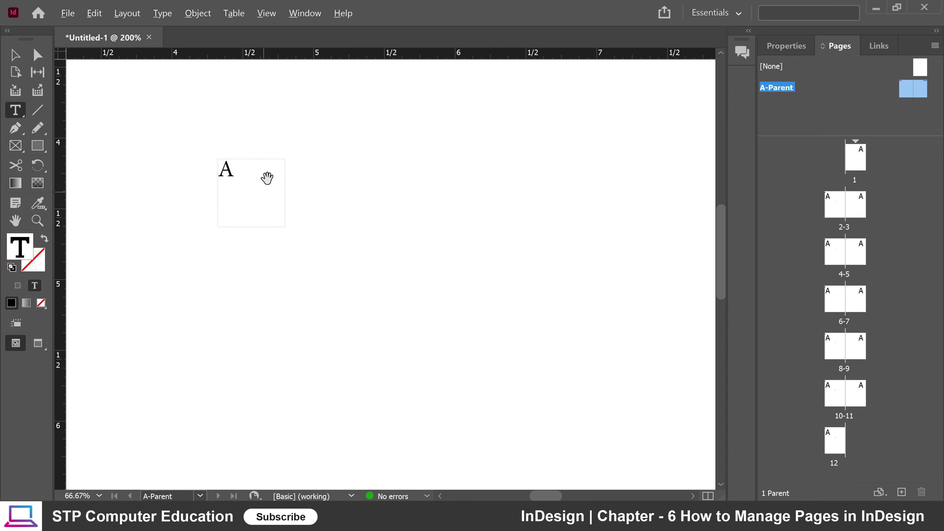
pyautogui.click(233, 185)
pyautogui.press('alt')
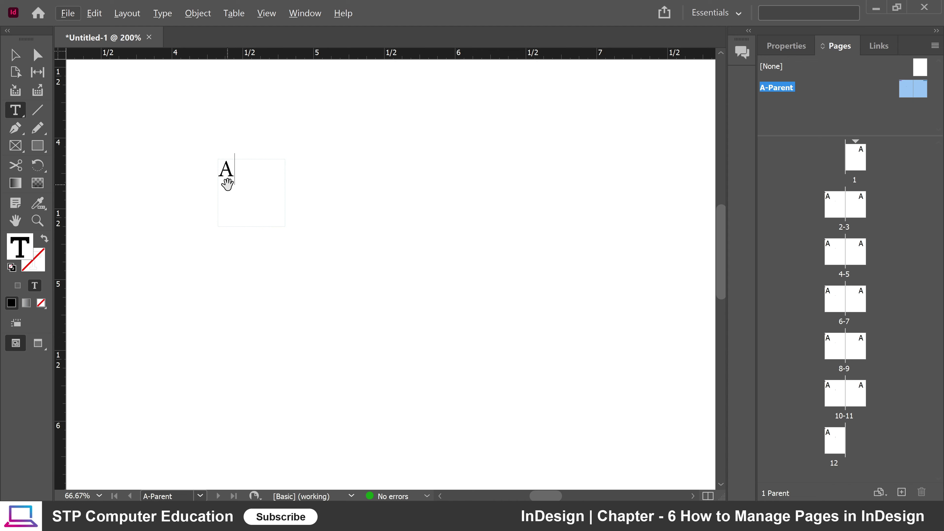
pyautogui.click(235, 172)
pyautogui.keyDown('alt'); pyautogui.scroll(-2, 259, 194); pyautogui.keyUp('alt')
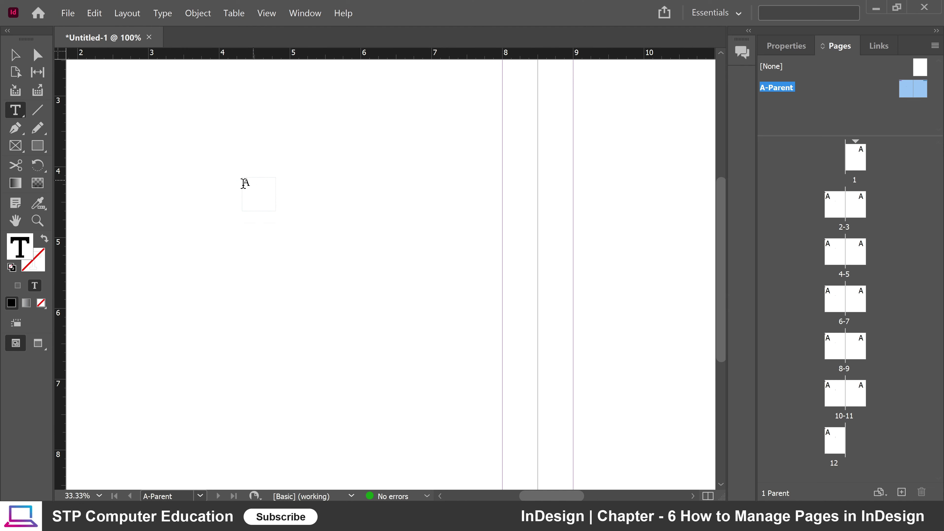
pyautogui.scroll(-3, 320, 236)
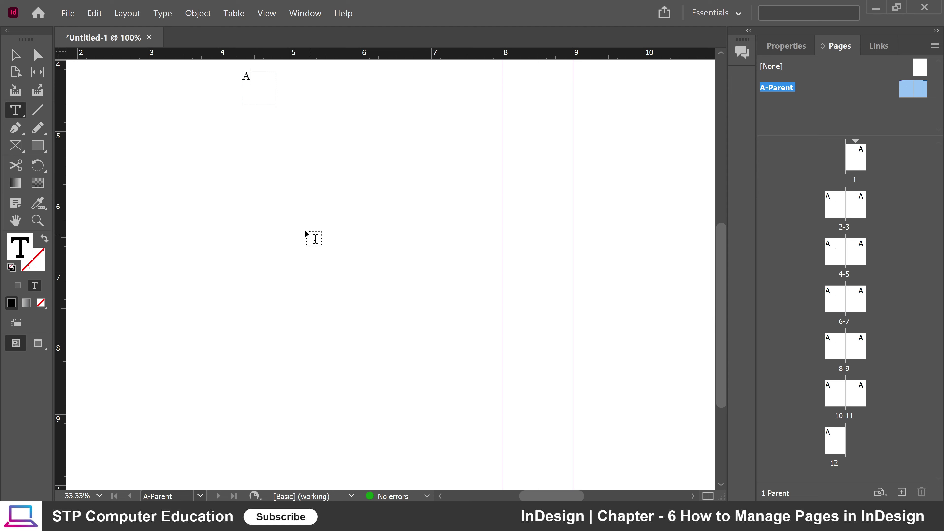
pyautogui.scroll(2, 312, 236)
pyautogui.moveTo(250, 150); pyautogui.dragTo(233, 148)
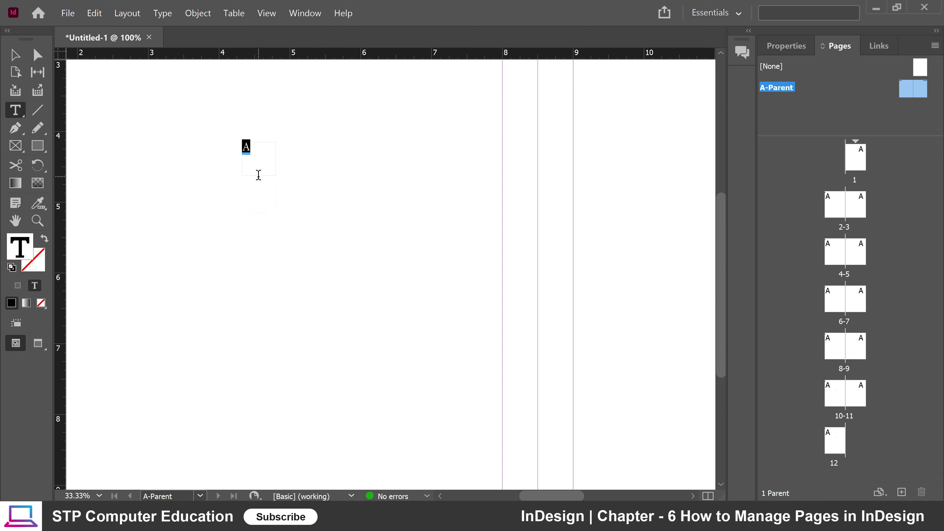
pyautogui.hotkey('ctrl', 'shift', '.')
pyautogui.hotkey('ctrl', 'shift', '.')
pyautogui.hotkey('ctrl', 'shift', '.')
pyautogui.hotkey('ctrl', 'shift', '.')
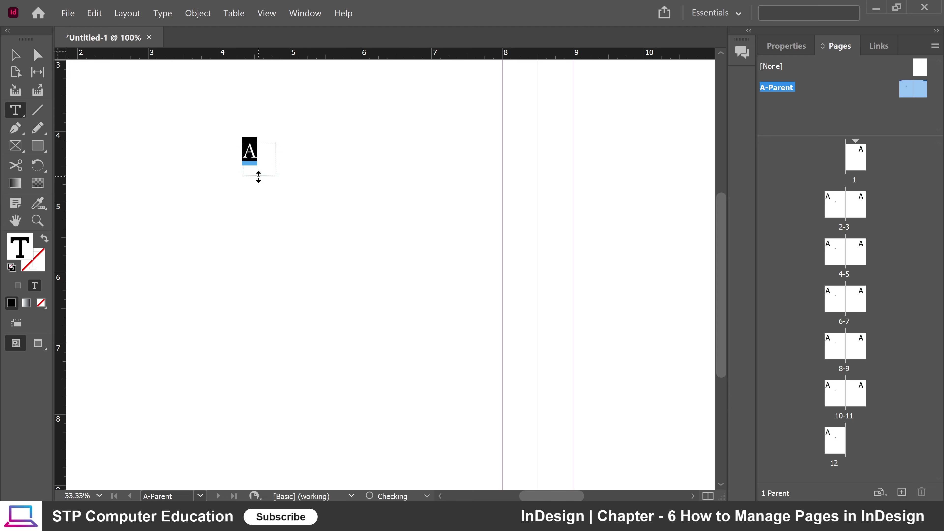
pyautogui.hotkey('ctrl', 'shift', '.')
pyautogui.hotkey('ctrl', 'shift', '.')
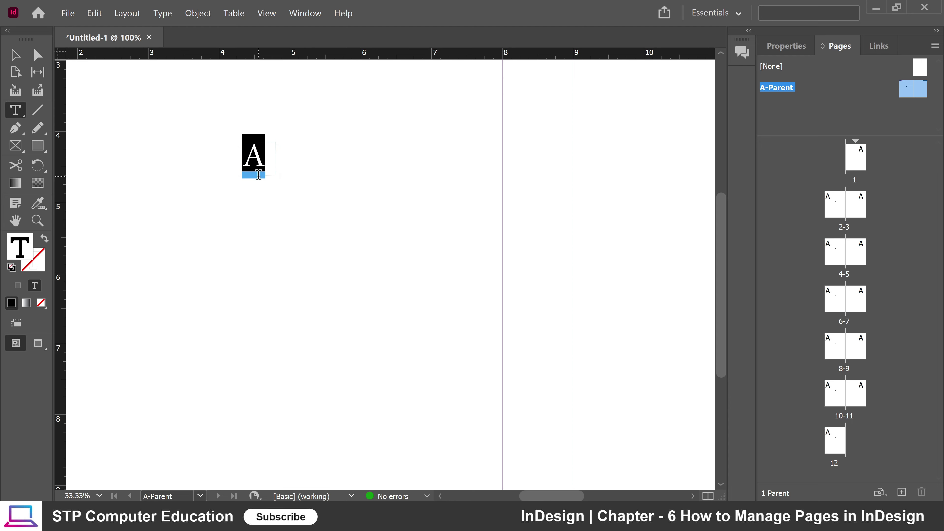
# Step: Set the page number marker's font to Bahnschrift Bold
pyautogui.click(788, 49)
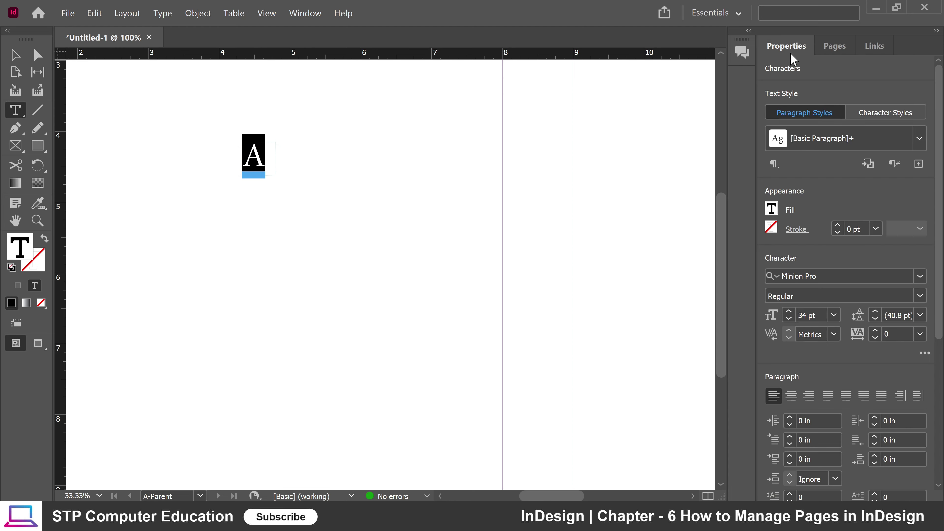
pyautogui.click(920, 276)
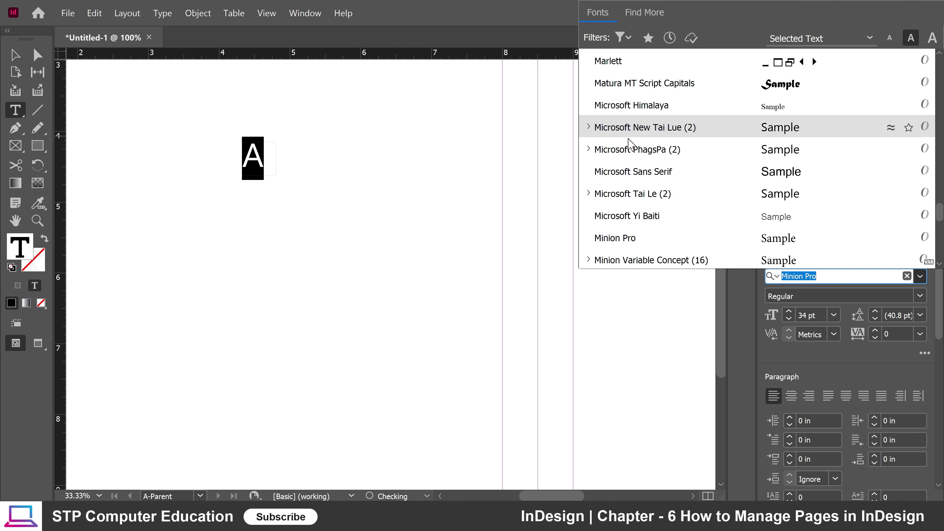
pyautogui.scroll(8, 617, 188)
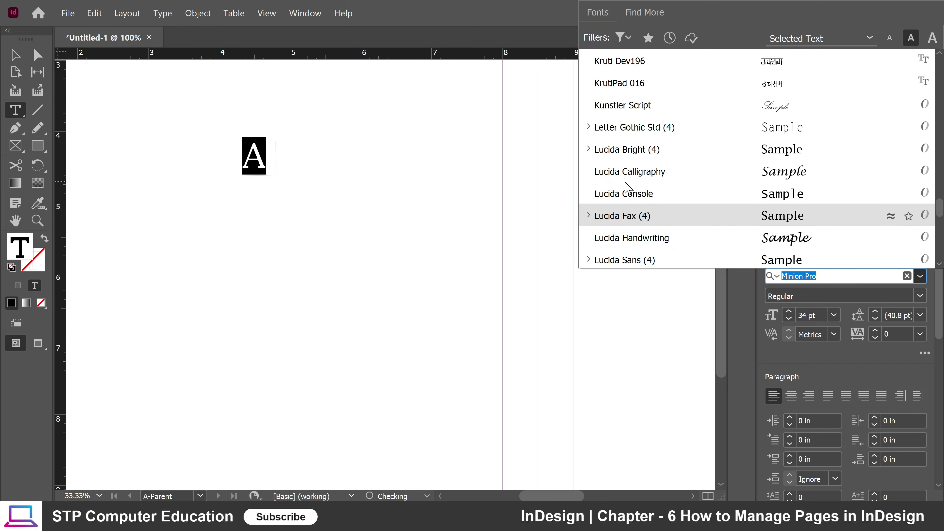
pyautogui.scroll(15, 632, 186)
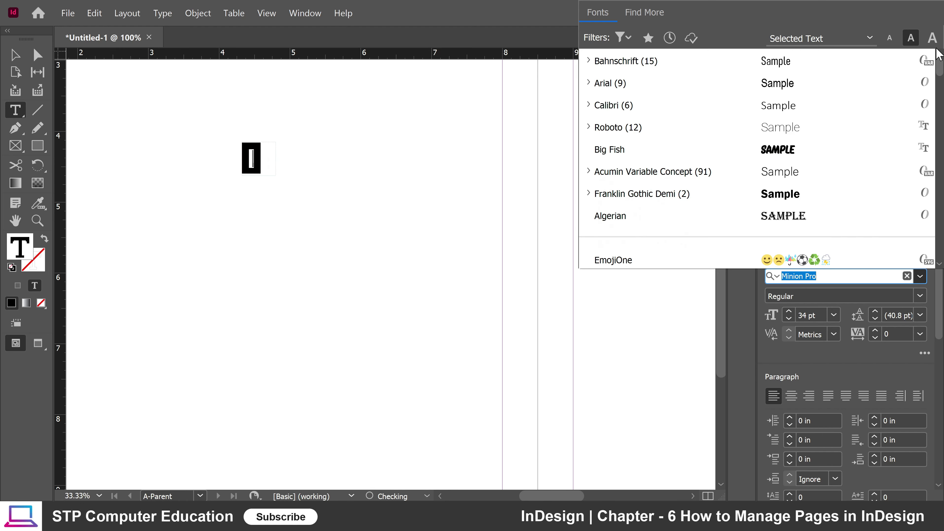
pyautogui.click(627, 62)
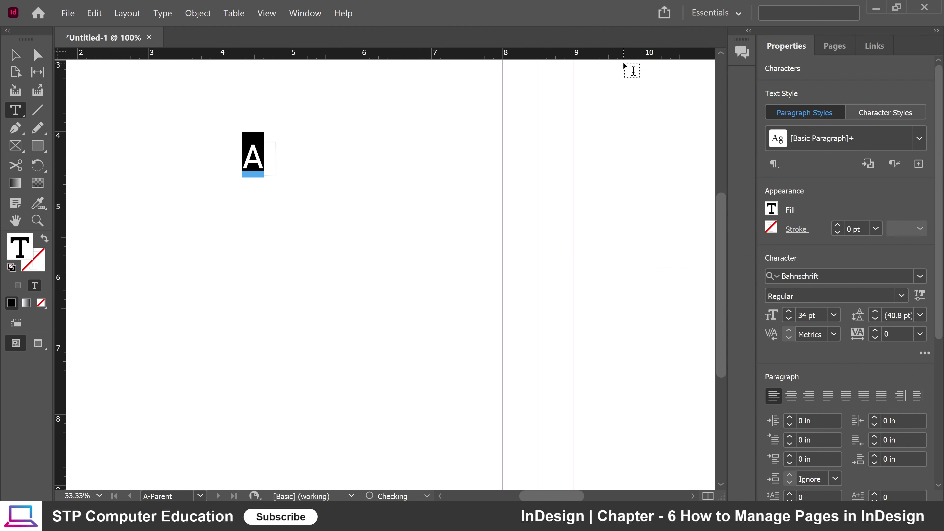
pyautogui.click(902, 296)
pyautogui.click(784, 278)
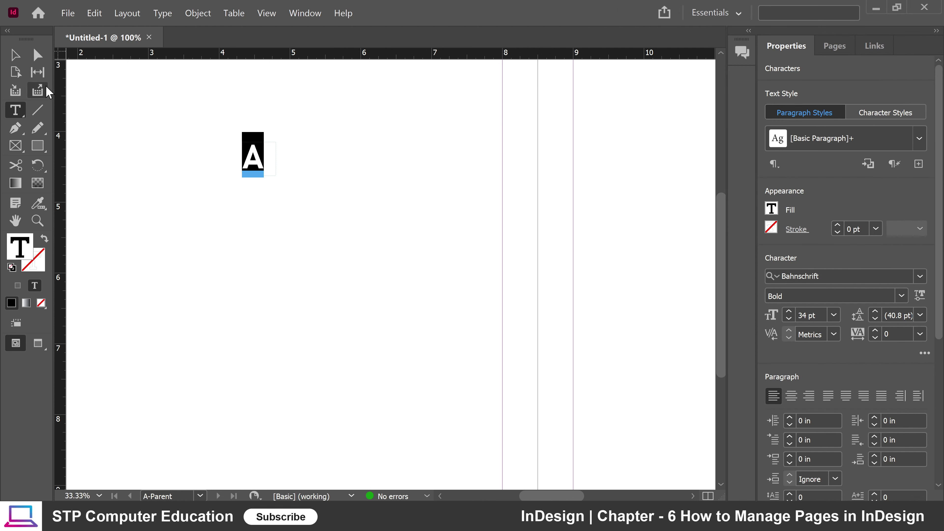
pyautogui.click(254, 163)
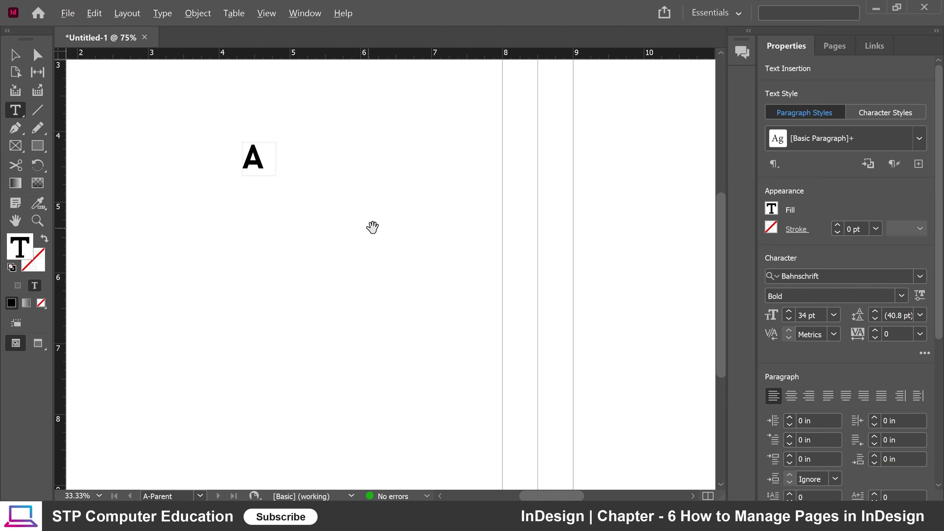
# Step: Move the page number frame into the bottom margin of A-Parent's left page, roughly centred under the text area
pyautogui.moveTo(373, 225); pyautogui.dragTo(347, 221)
pyautogui.hotkey('ctrl', '-')
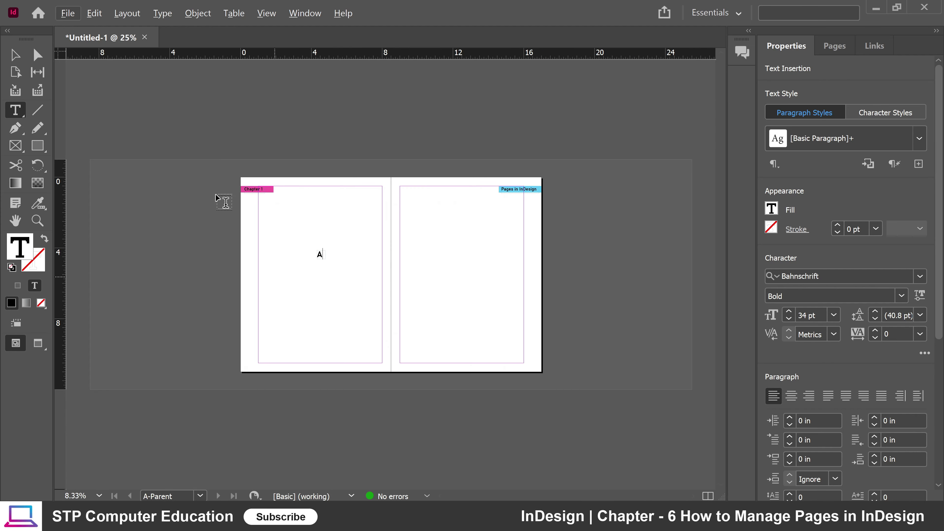
pyautogui.press('Escape')
pyautogui.moveTo(344, 278); pyautogui.dragTo(320, 367)
pyautogui.click(317, 265)
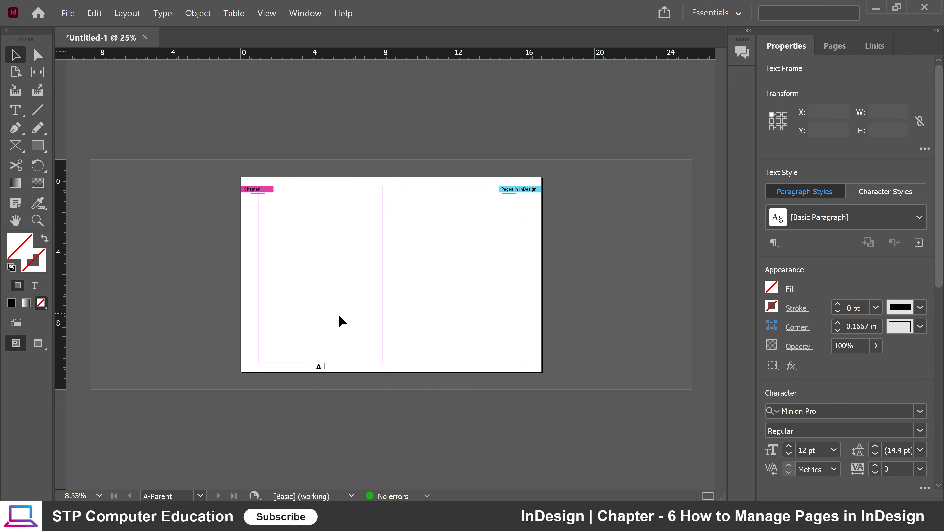
pyautogui.click(325, 381)
pyautogui.hotkey('ctrl', '=')
pyautogui.scroll(-2, 304, 275)
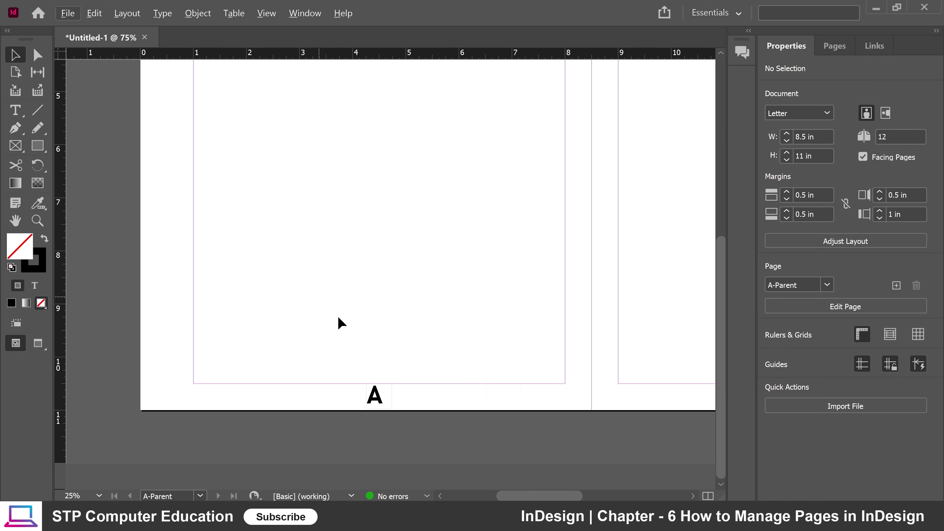
# Step: Duplicate the page number frame straight across into the bottom margin of A-Parent's right page, roughly centred under its text area
pyautogui.hotkey('ctrl', '-')
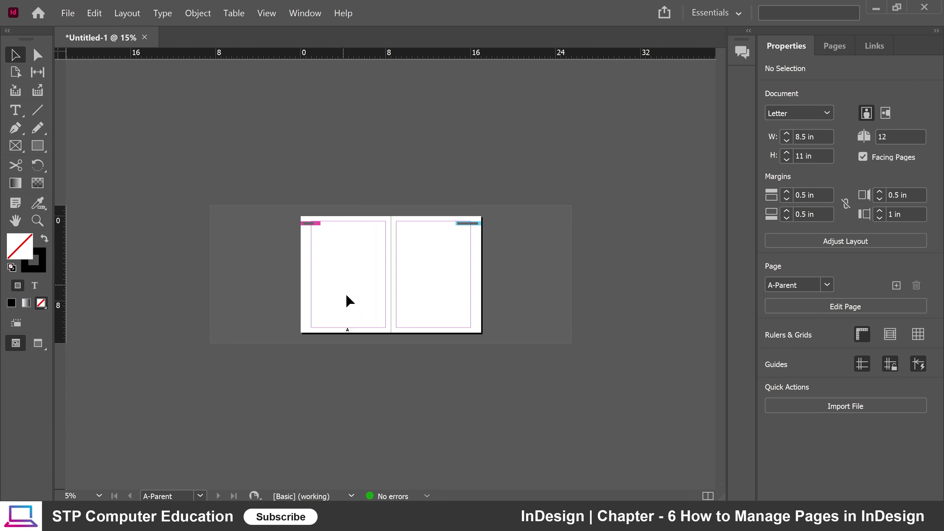
pyautogui.hotkey('ctrl', '-')
pyautogui.hotkey('ctrl', '=')
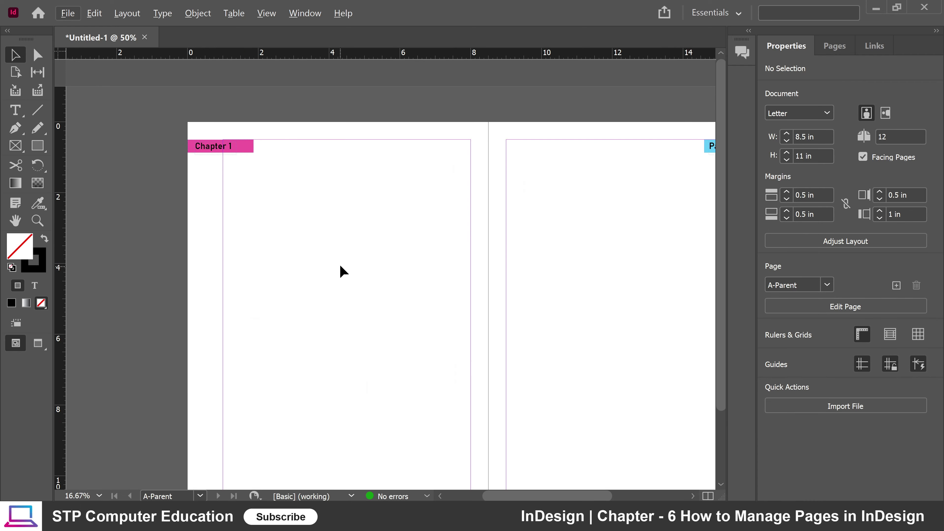
pyautogui.scroll(-4, 340, 265)
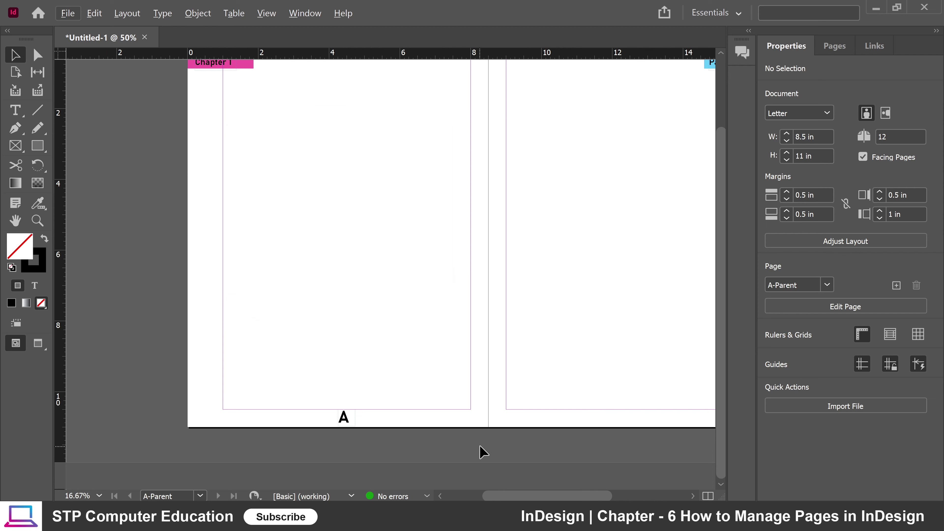
pyautogui.moveTo(466, 447); pyautogui.dragTo(376, 417)
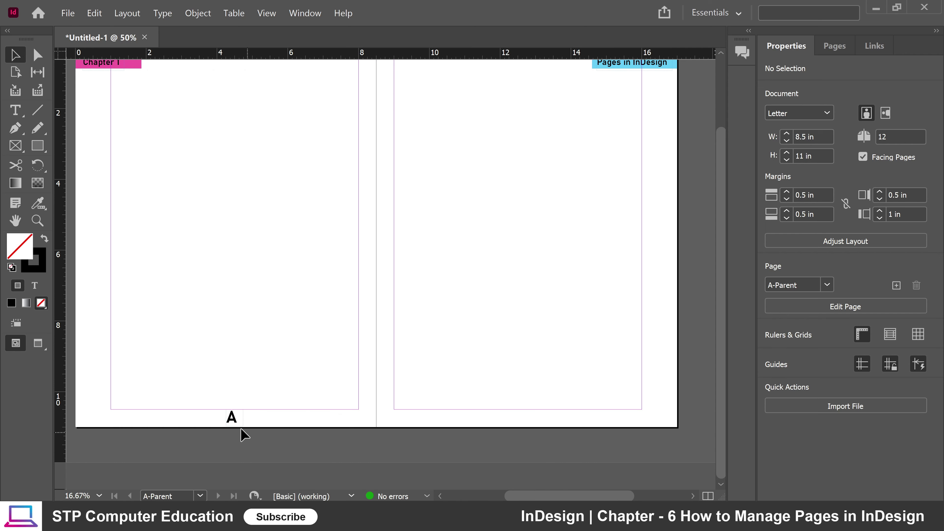
pyautogui.click(231, 418)
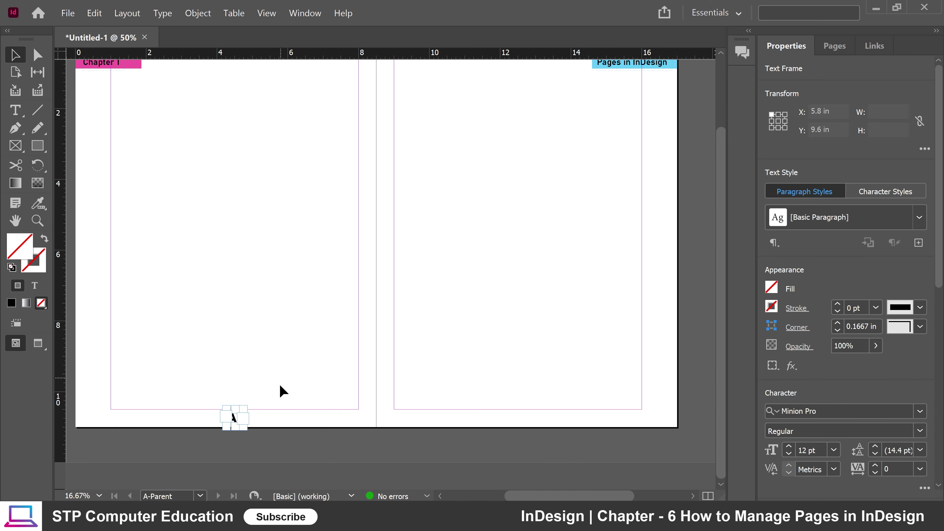
pyautogui.click(235, 435)
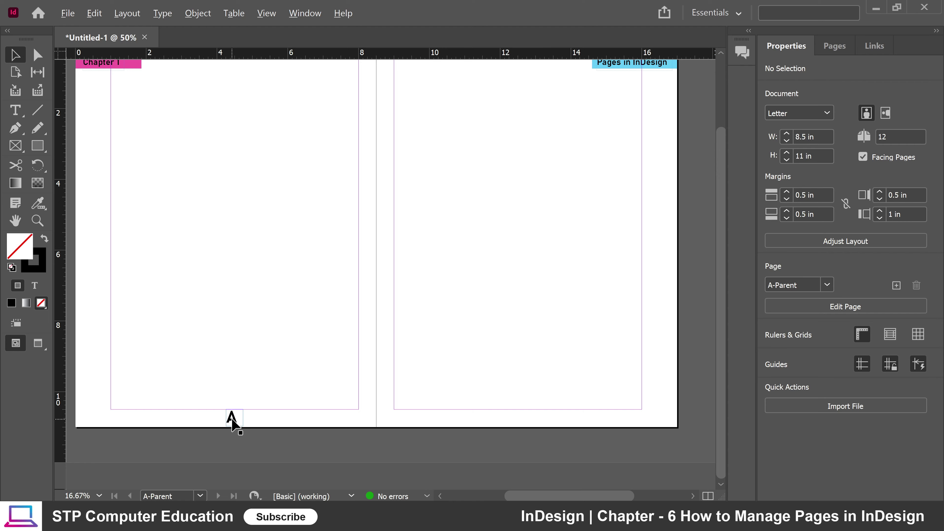
pyautogui.moveTo(234, 419); pyautogui.dragTo(527, 420)
pyautogui.click(578, 391)
# Step: Examine A-Parent's header bars and the page number markers on both pages, and bring up the document's page list
pyautogui.scroll(3, 416, 264)
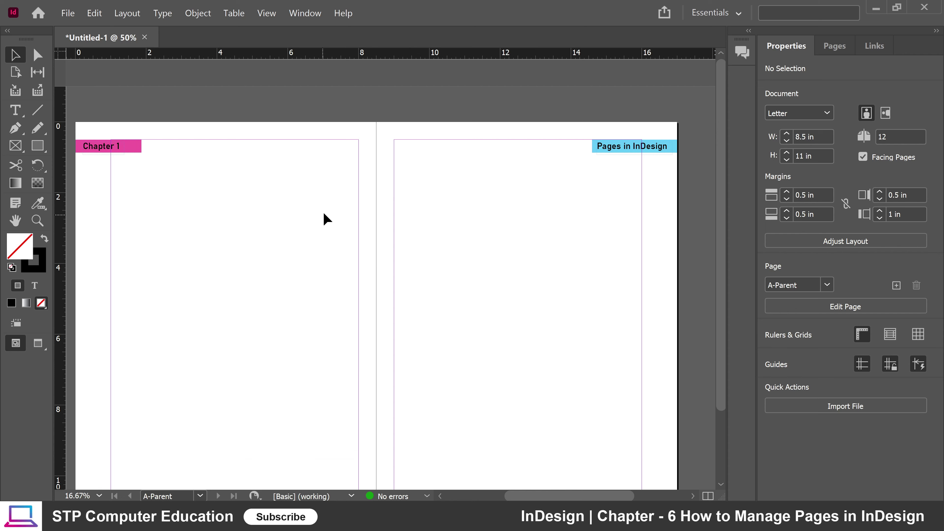
pyautogui.scroll(3, 327, 219)
pyautogui.scroll(-5, 339, 217)
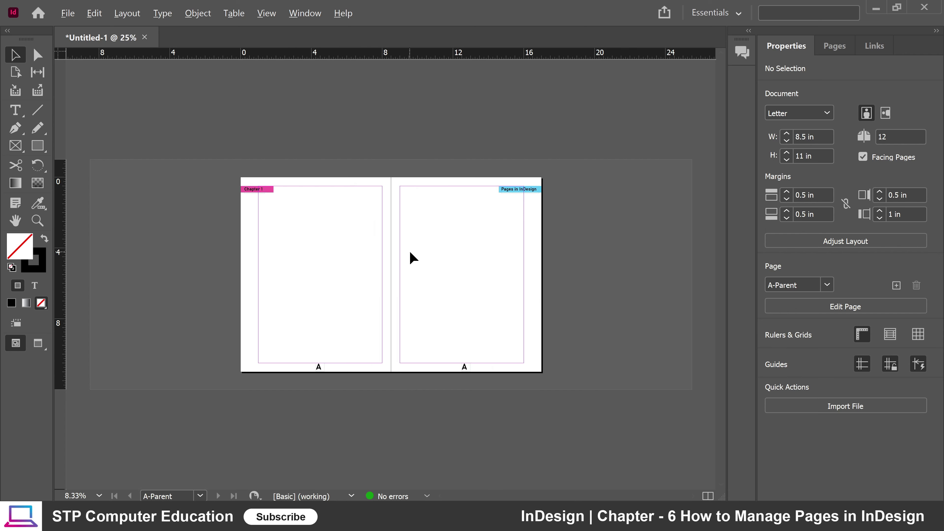
pyautogui.scroll(2, 268, 195)
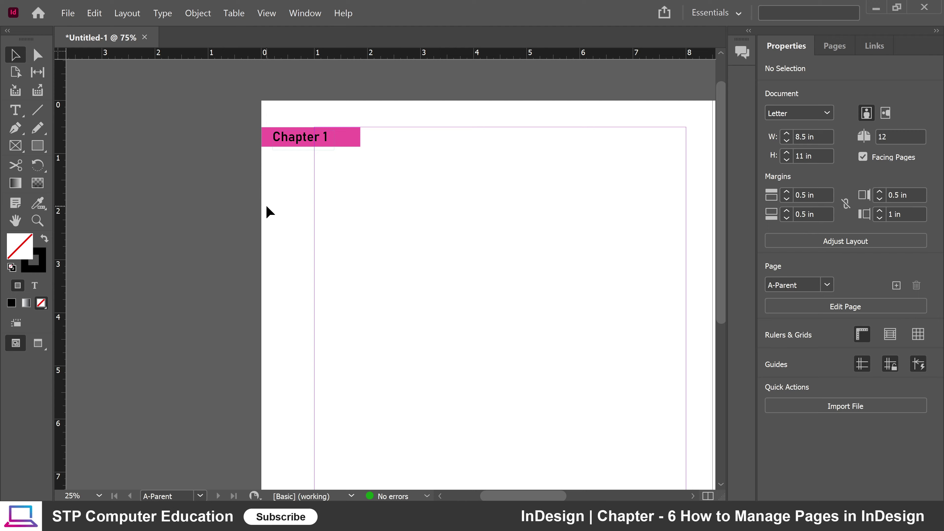
pyautogui.scroll(3, 309, 123)
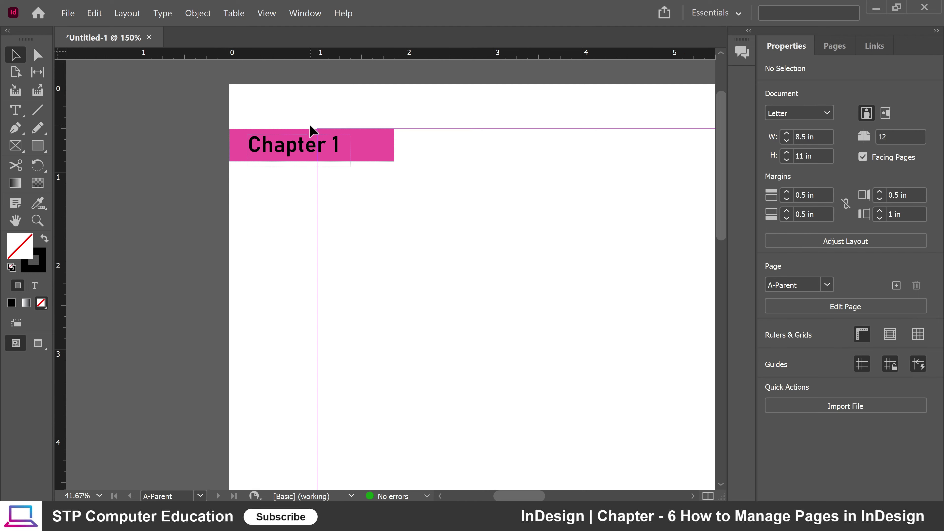
pyautogui.scroll(3, 310, 131)
pyautogui.scroll(-6, 310, 131)
pyautogui.scroll(6, 318, 158)
pyautogui.scroll(-6, 319, 160)
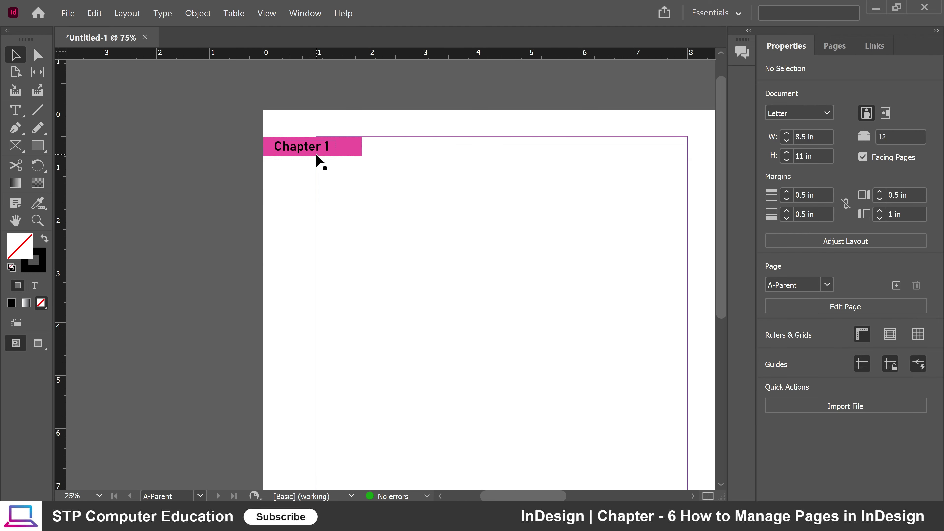
pyautogui.scroll(-3, 316, 158)
pyautogui.scroll(4, 316, 158)
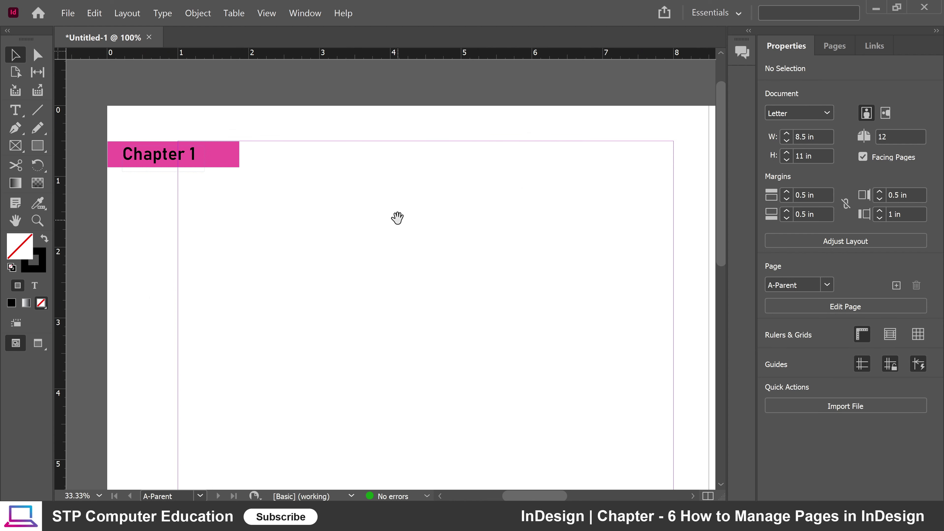
pyautogui.moveTo(540, 370); pyautogui.dragTo(470, 330)
pyautogui.scroll(-10, 469, 330)
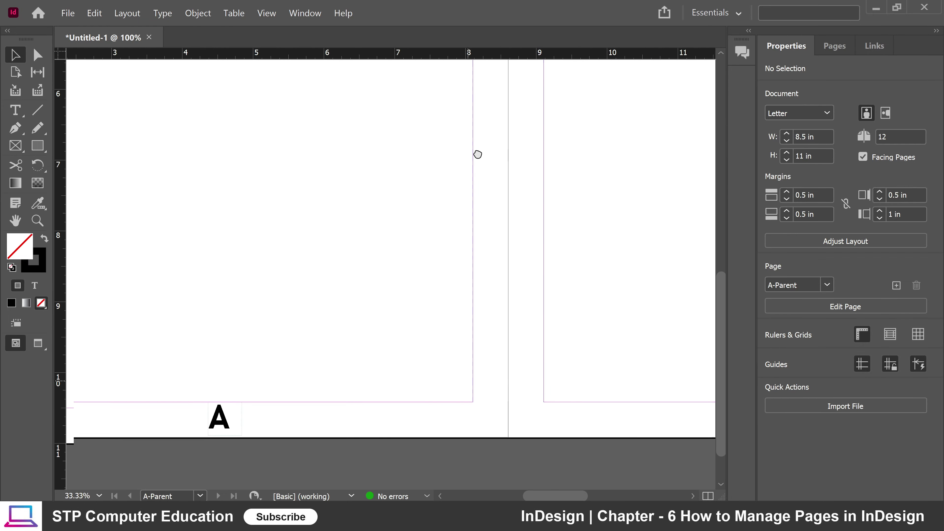
pyautogui.moveTo(406, 367); pyautogui.dragTo(517, 348)
pyautogui.moveTo(432, 347); pyautogui.dragTo(398, 301)
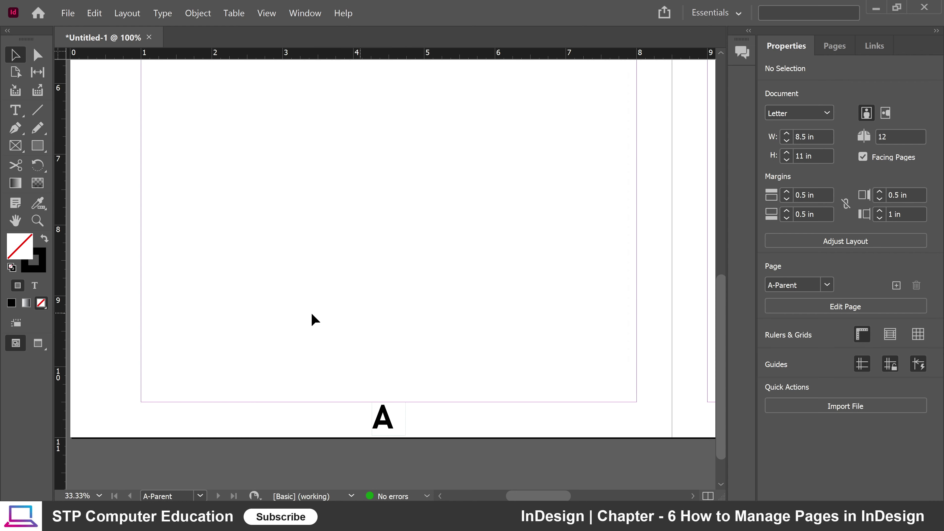
pyautogui.moveTo(362, 288); pyautogui.dragTo(405, 350)
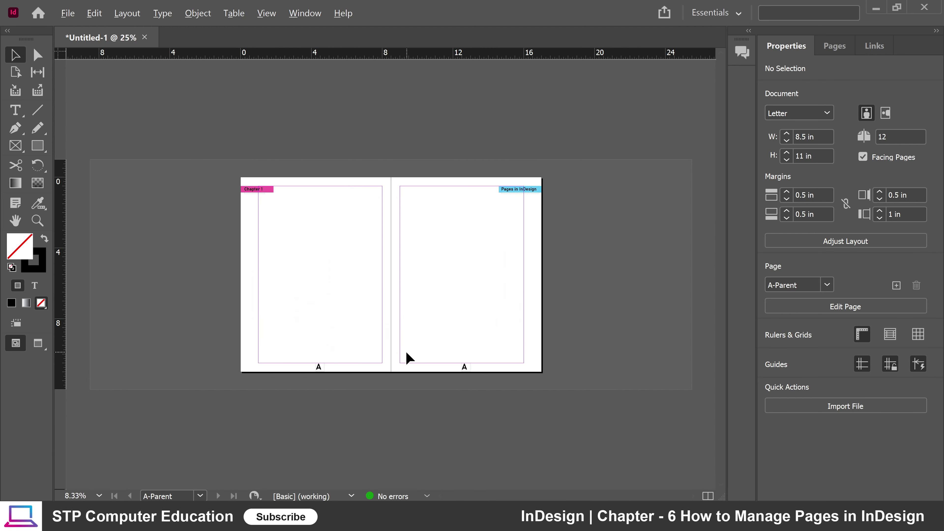
pyautogui.hotkey('ctrl', '=')
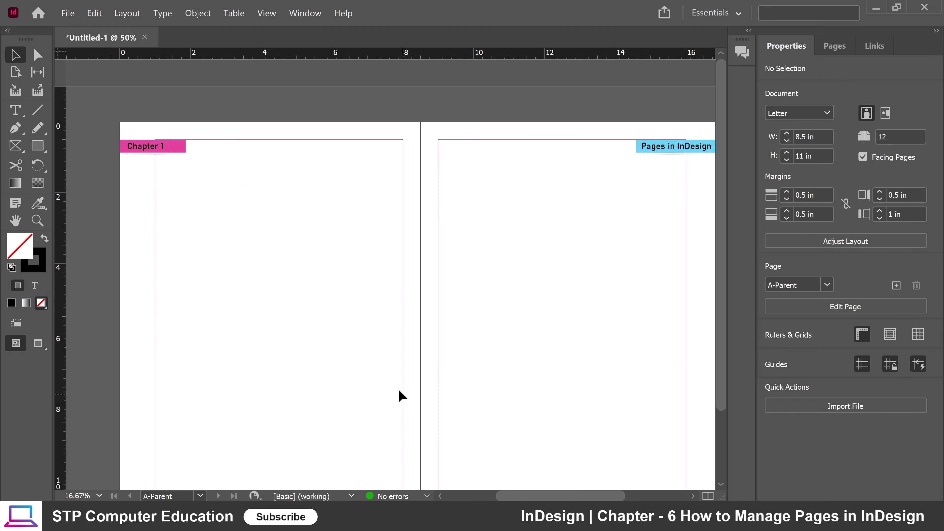
pyautogui.scroll(-3, 345, 297)
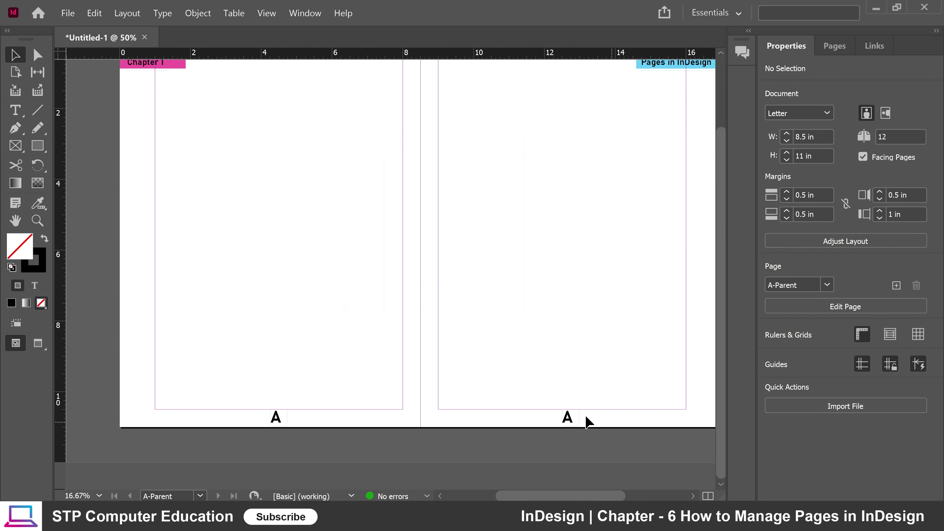
pyautogui.click(834, 46)
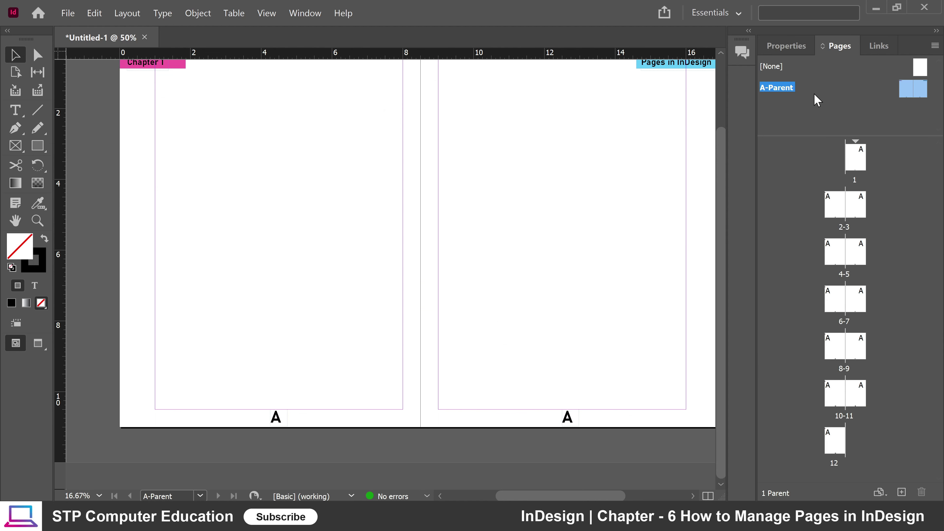
# Step: Review the document pages from page 1 onward to examine the page numbers and header bars on each spread
pyautogui.doubleClick(859, 164)
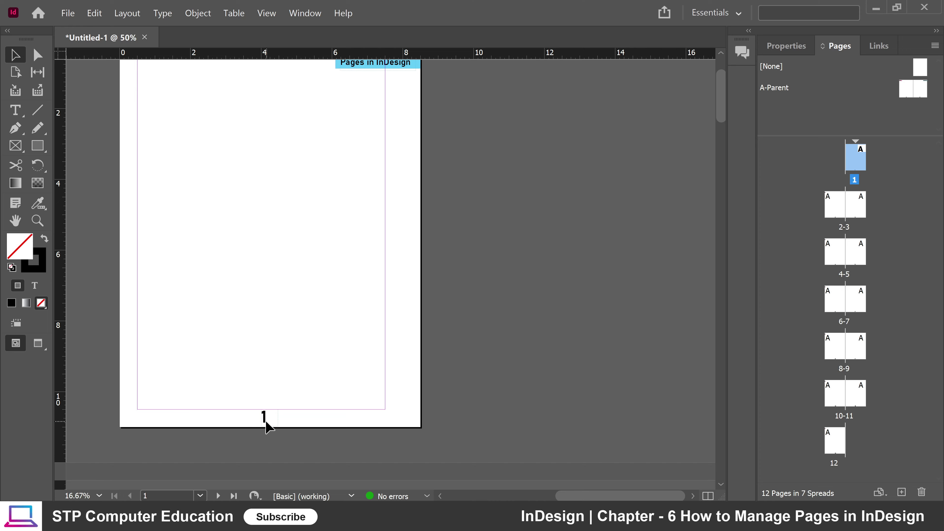
pyautogui.scroll(-15, 489, 323)
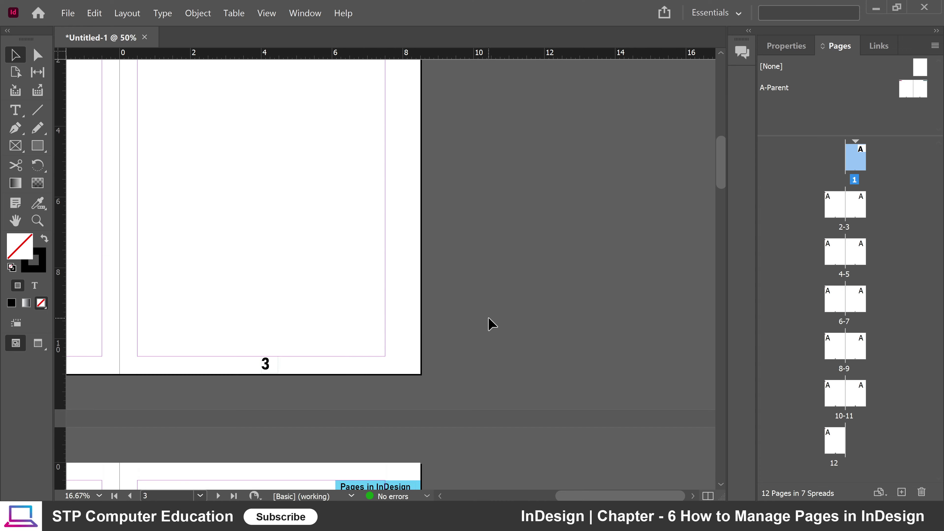
pyautogui.moveTo(284, 320); pyautogui.dragTo(556, 279)
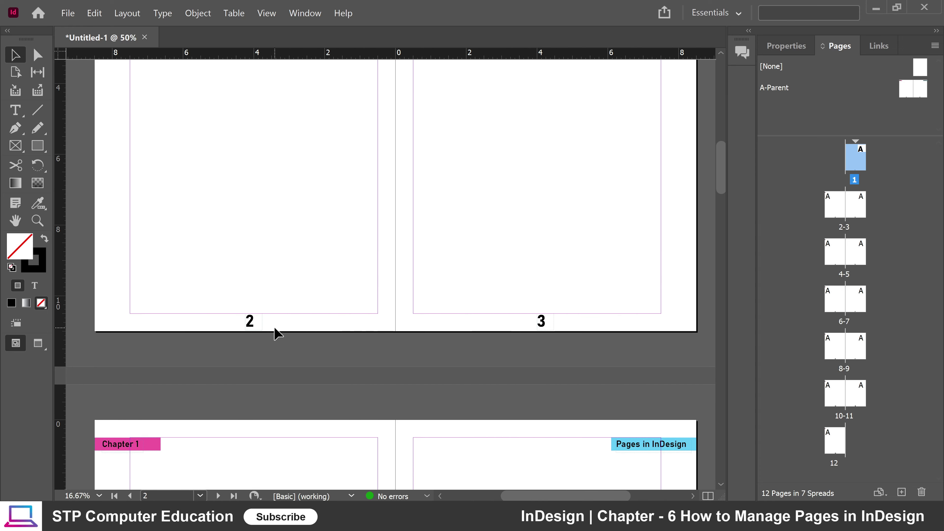
pyautogui.scroll(-15, 508, 336)
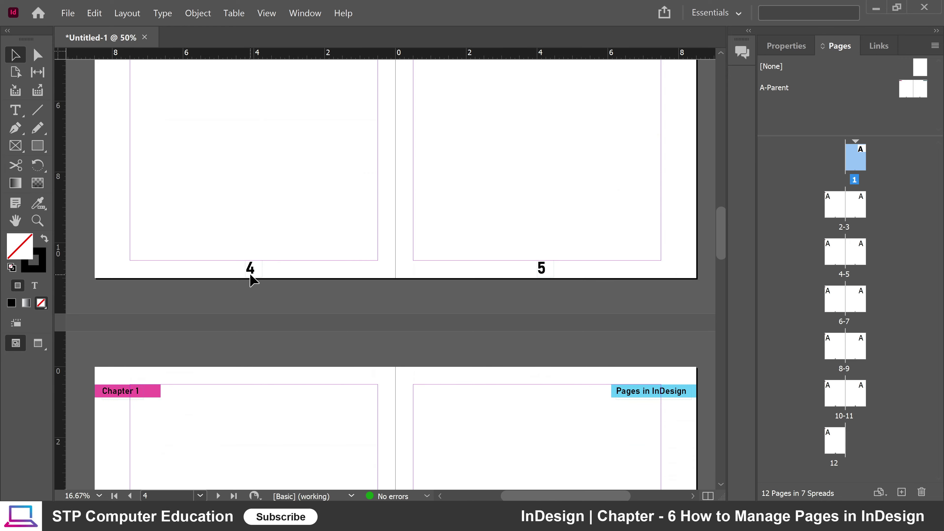
pyautogui.scroll(-12, 402, 335)
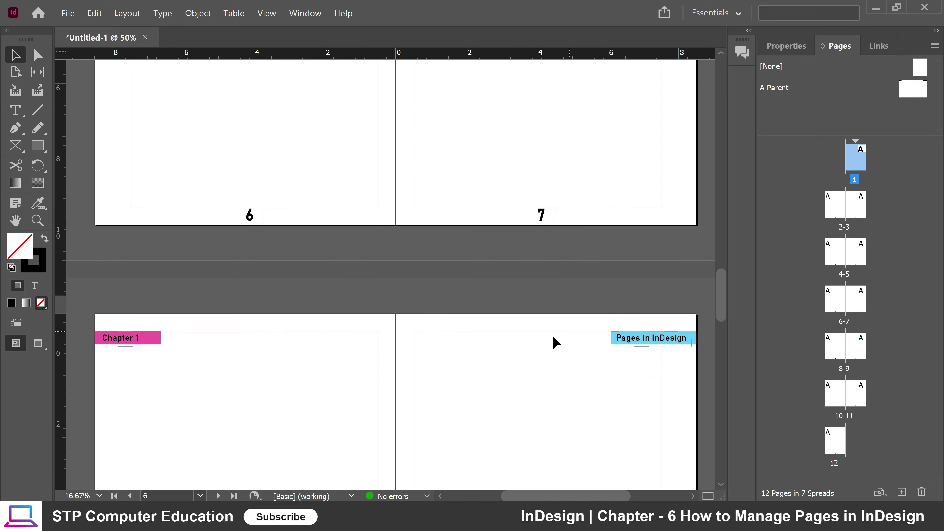
pyautogui.scroll(-12, 425, 450)
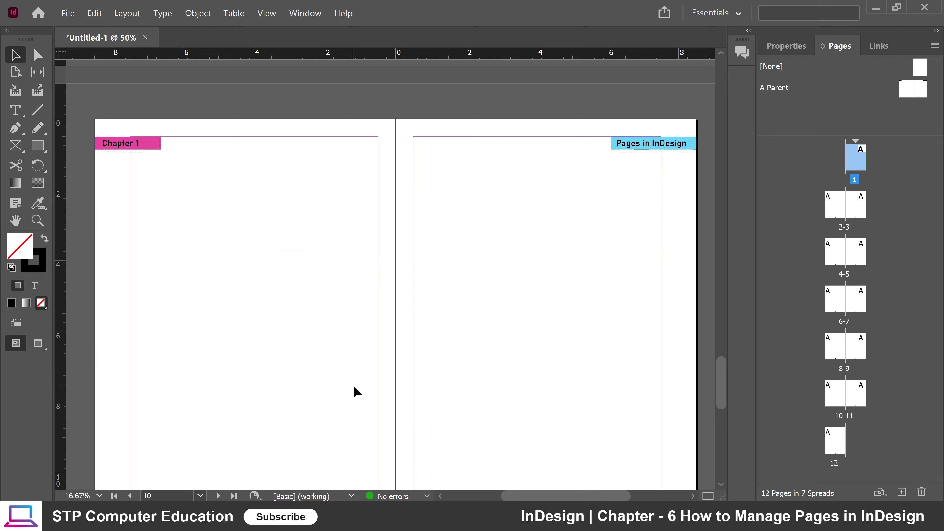
pyautogui.scroll(18, 426, 322)
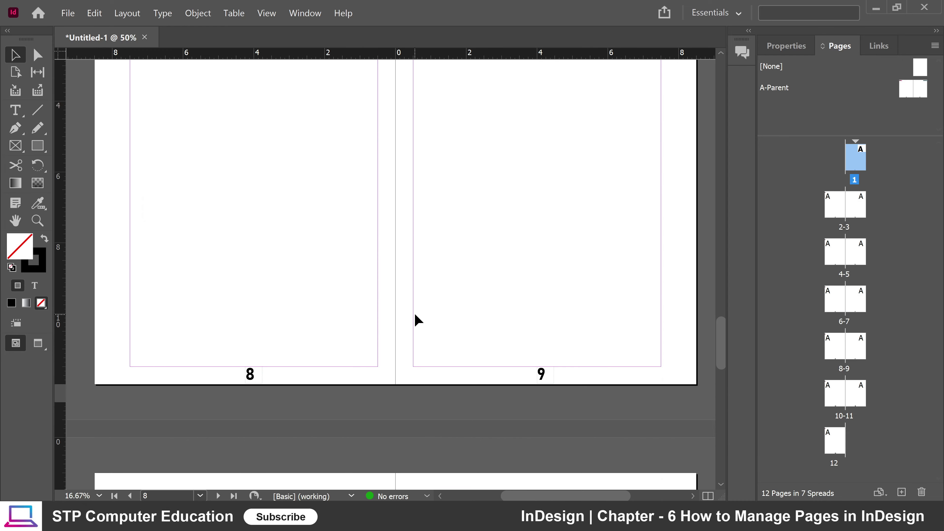
pyautogui.scroll(12, 415, 320)
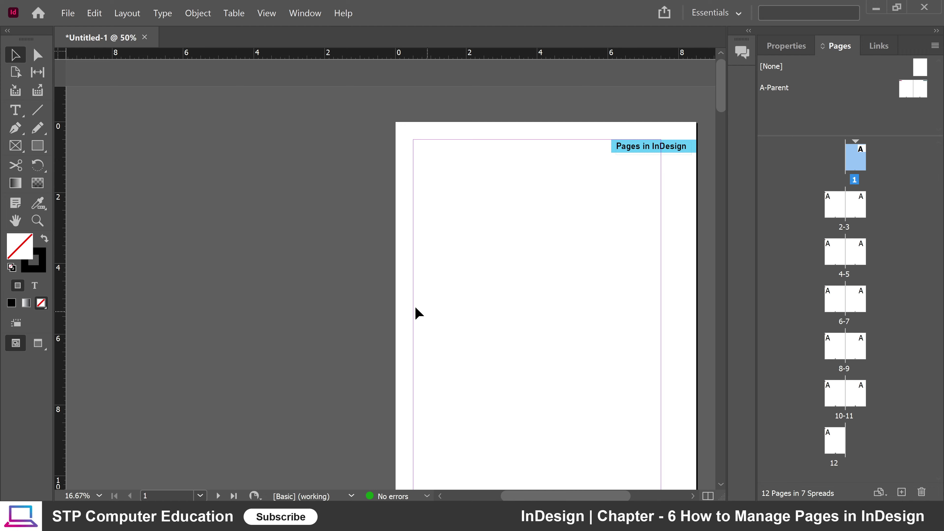
pyautogui.scroll(-18, 416, 313)
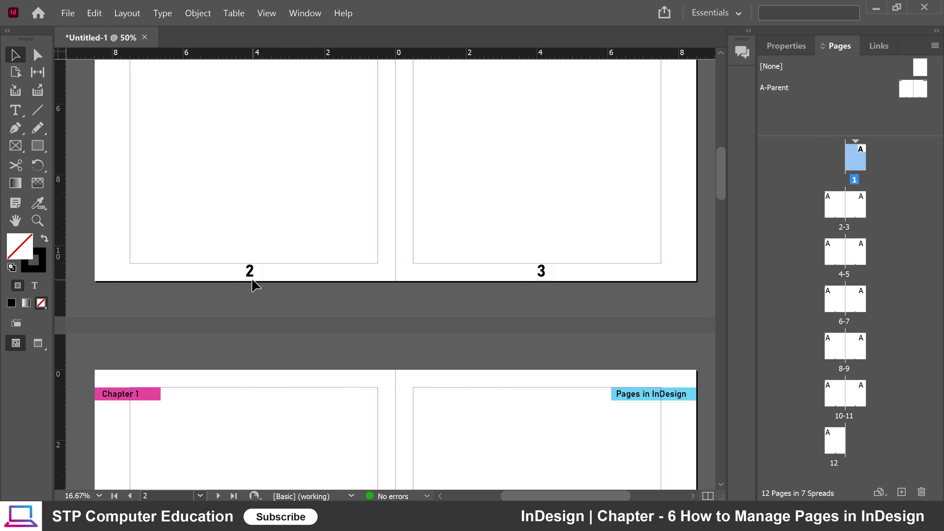
pyautogui.scroll(15, 517, 312)
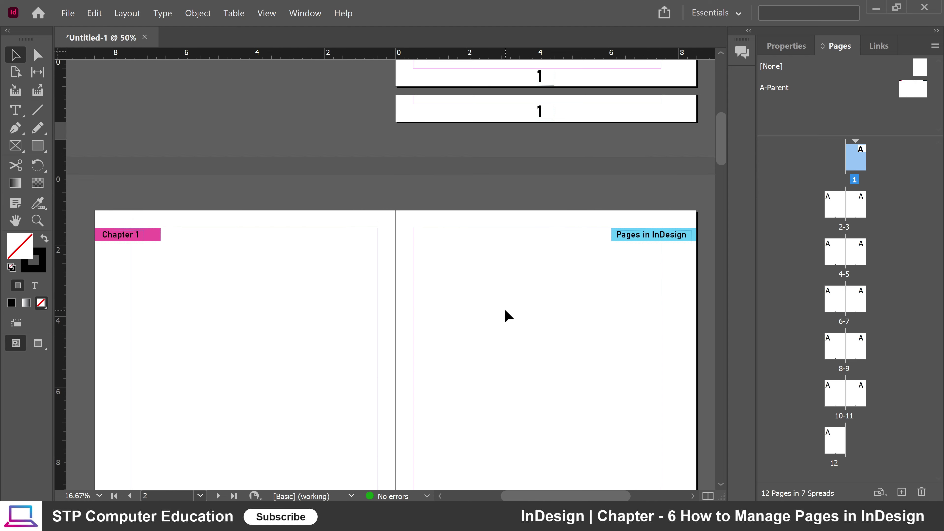
pyautogui.scroll(-6, 483, 323)
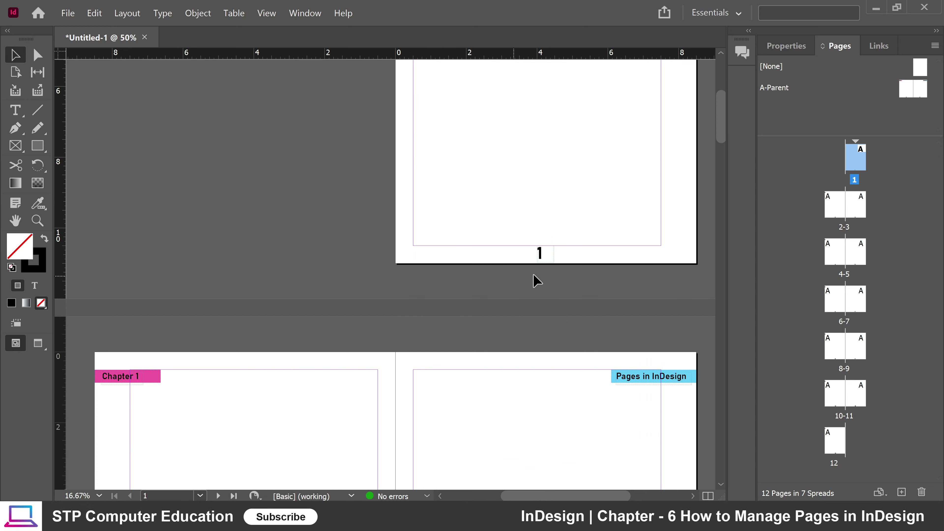
pyautogui.scroll(6, 535, 278)
# Step: Return to the A-Parent spread and set the left page number marker's font style to Light
pyautogui.doubleClick(782, 89)
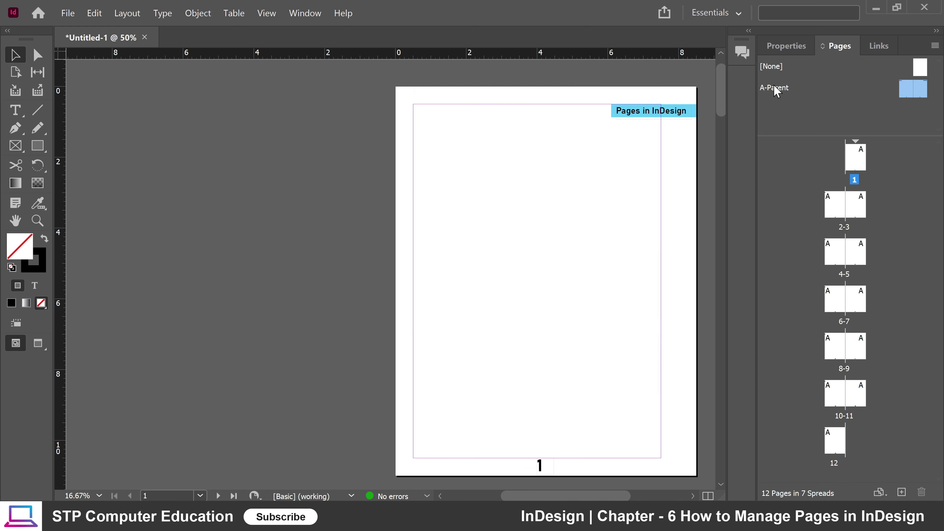
pyautogui.scroll(-2, 510, 238)
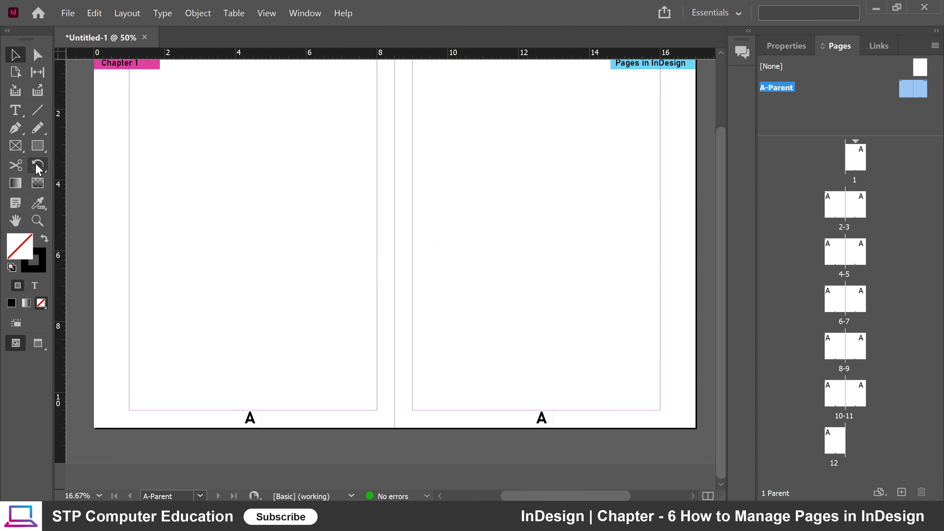
pyautogui.click(15, 110)
pyautogui.doubleClick(256, 417)
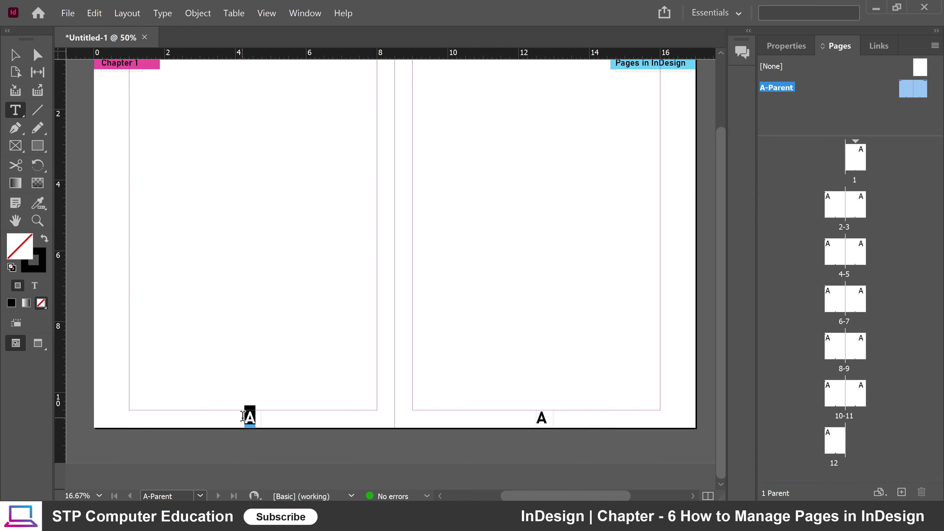
pyautogui.click(794, 48)
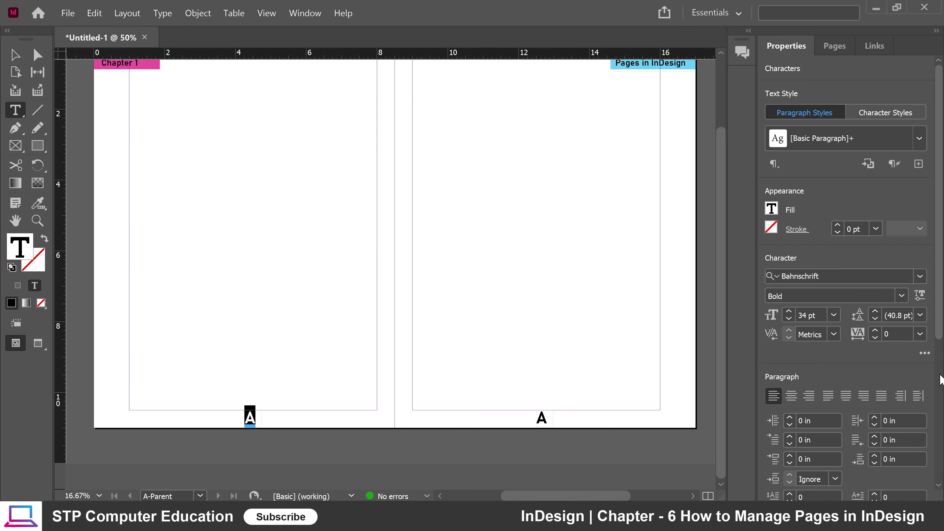
pyautogui.click(902, 298)
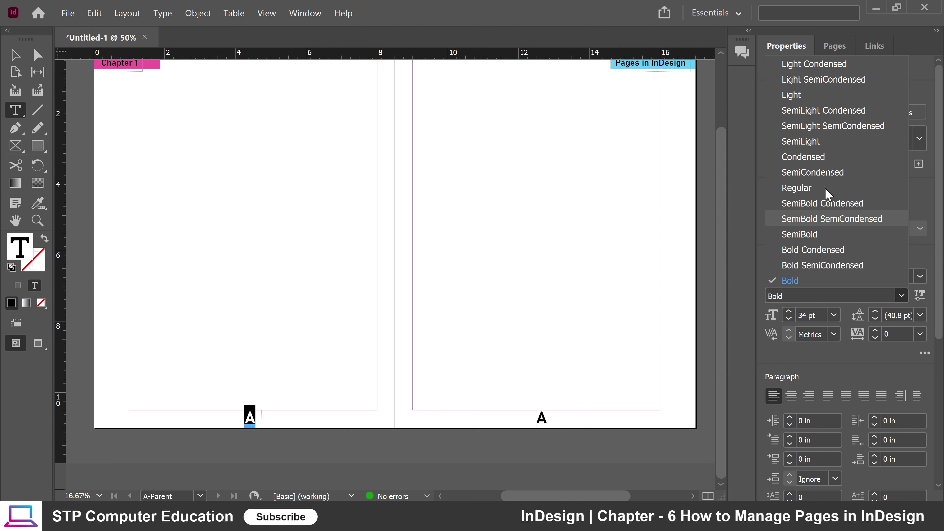
pyautogui.click(807, 98)
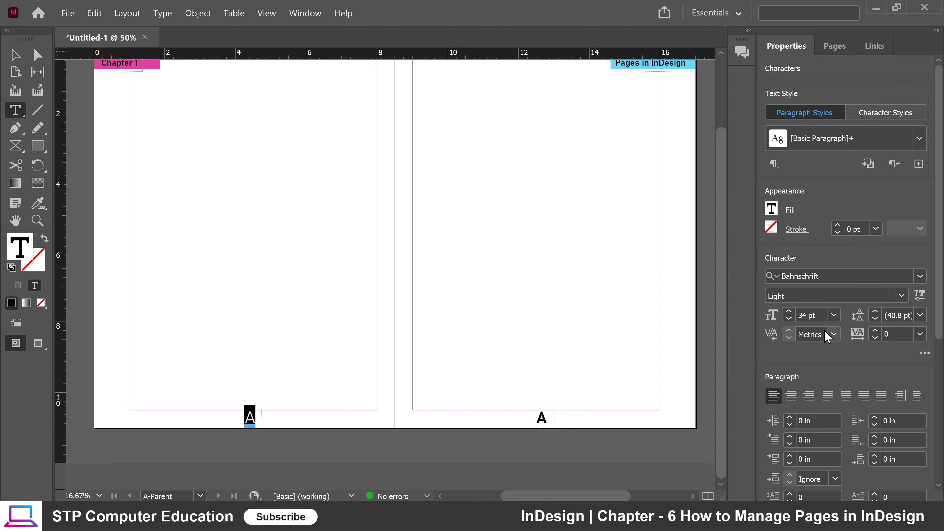
# Step: Reduce the left page number marker's font size to 20 pt
pyautogui.click(832, 318)
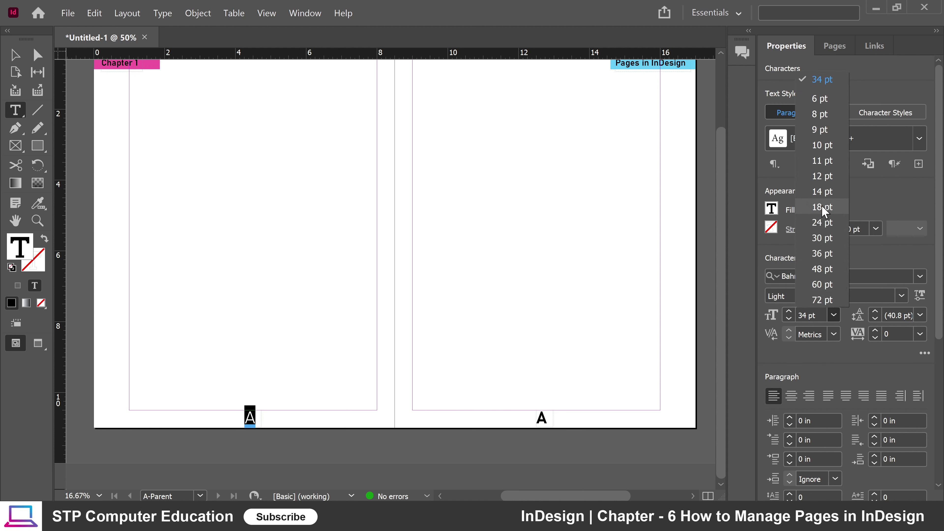
pyautogui.click(822, 192)
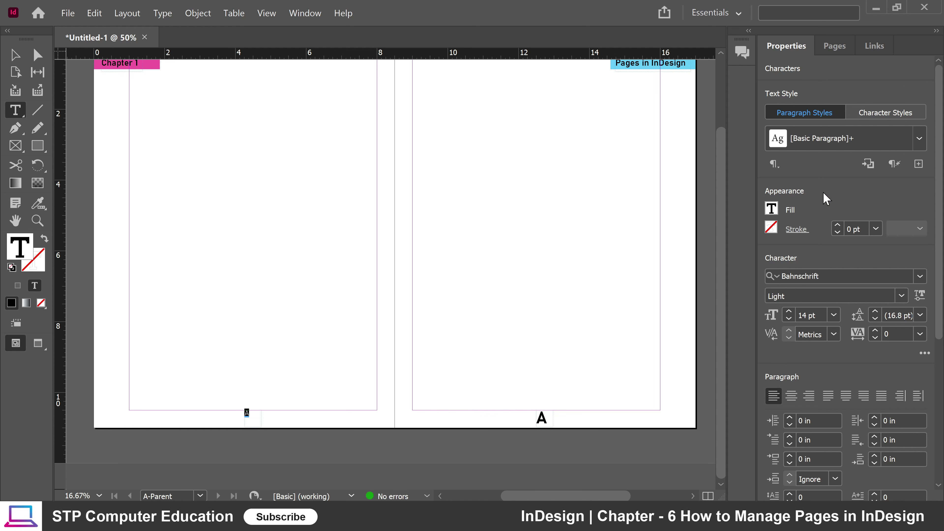
pyautogui.click(834, 316)
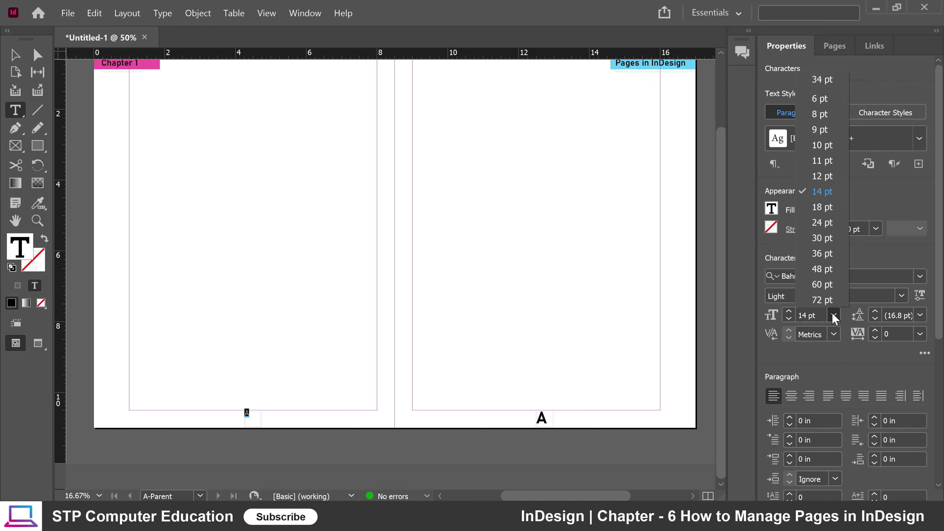
pyautogui.click(823, 207)
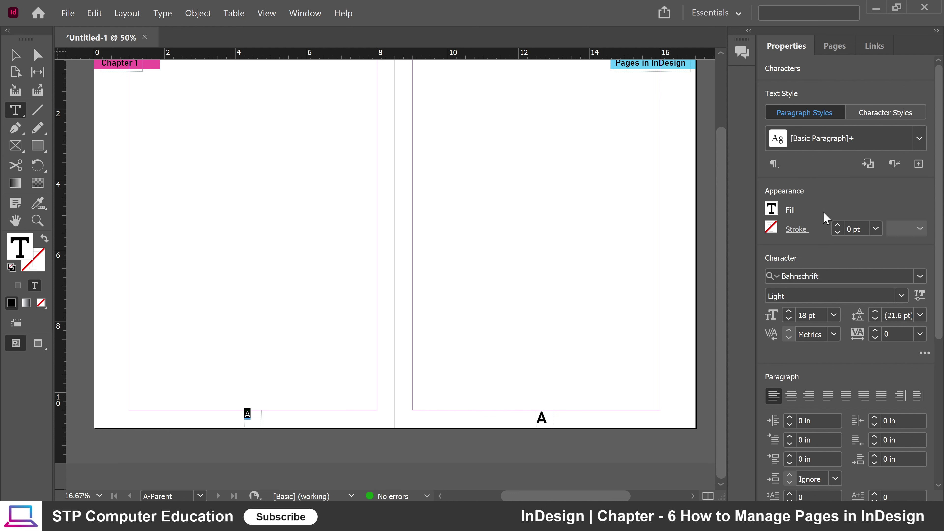
pyautogui.click(789, 312)
pyautogui.click(789, 312)
# Step: Delete the page number frame from A-Parent's right page and leave nothing selected
pyautogui.click(15, 55)
pyautogui.click(542, 418)
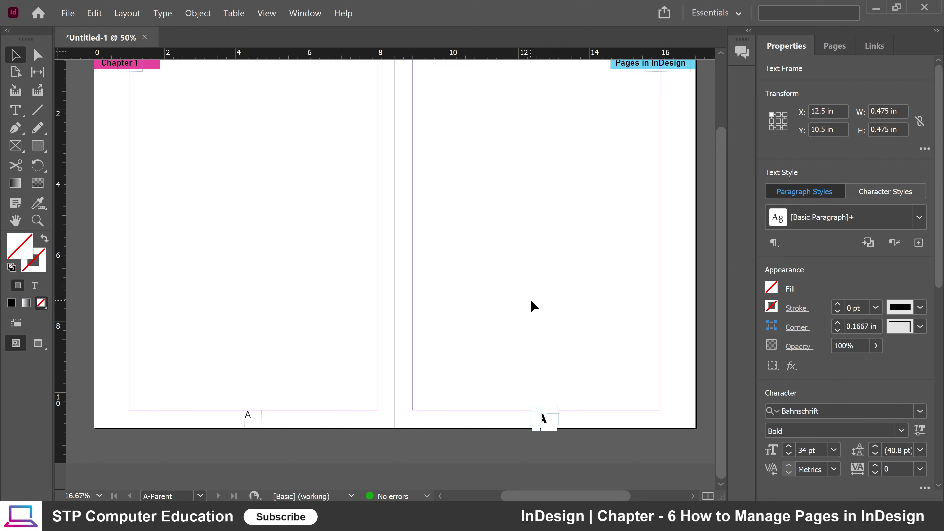
pyautogui.press('Delete')
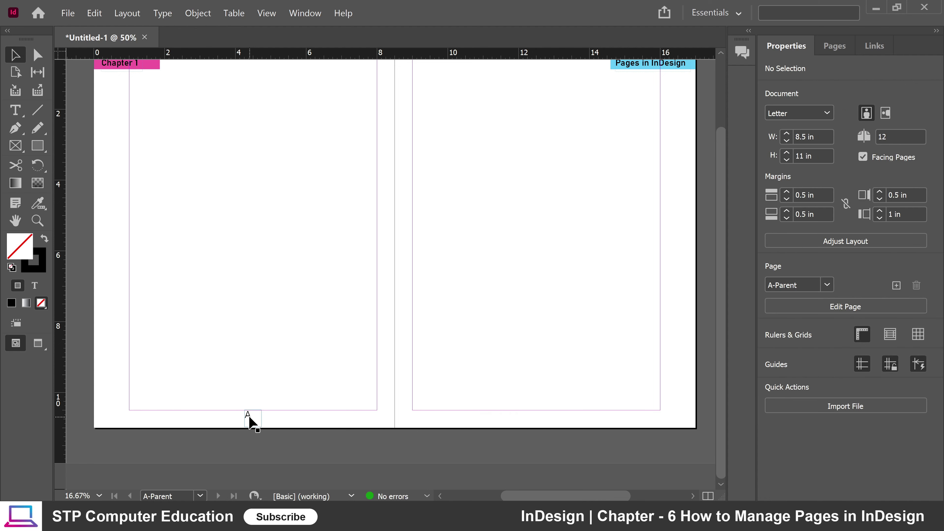
pyautogui.hotkey('ctrl', 'z')
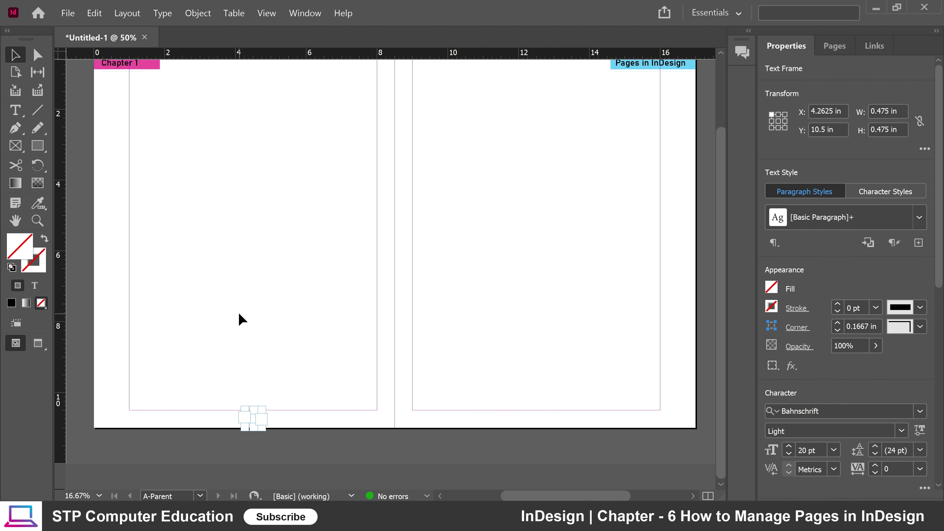
pyautogui.click(239, 314)
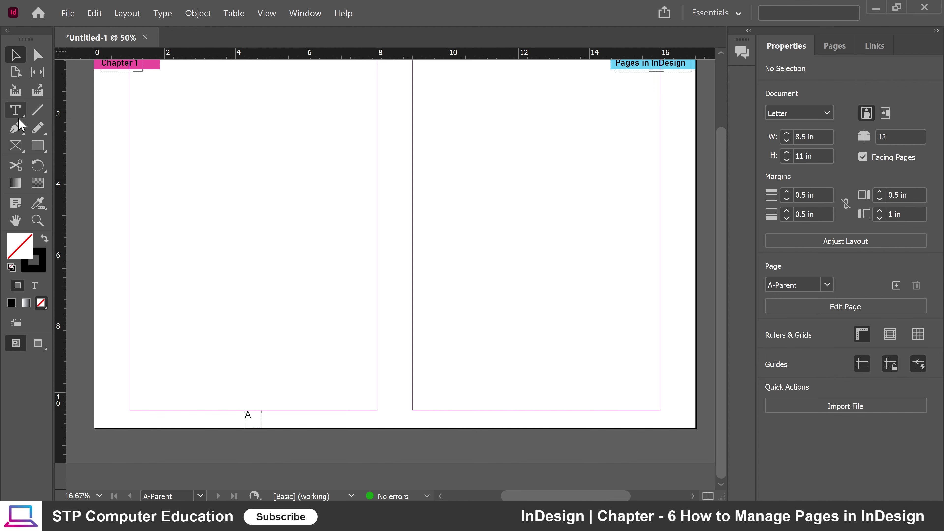
# Step: Insert the word "Page" in front of the page number marker in A-Parent's left-page frame
pyautogui.click(16, 111)
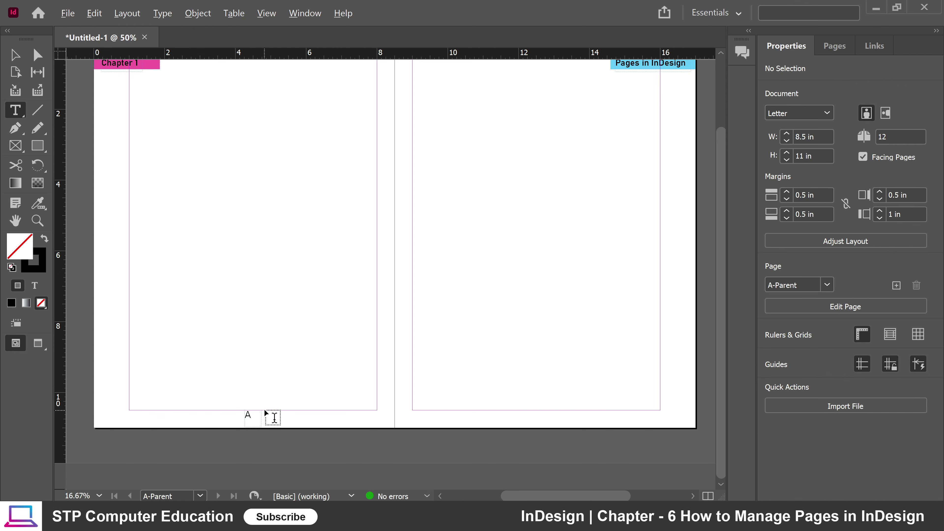
pyautogui.keyDown('alt'); pyautogui.scroll(3, 268, 409); pyautogui.keyUp('alt')
pyautogui.scroll(-3, 299, 357)
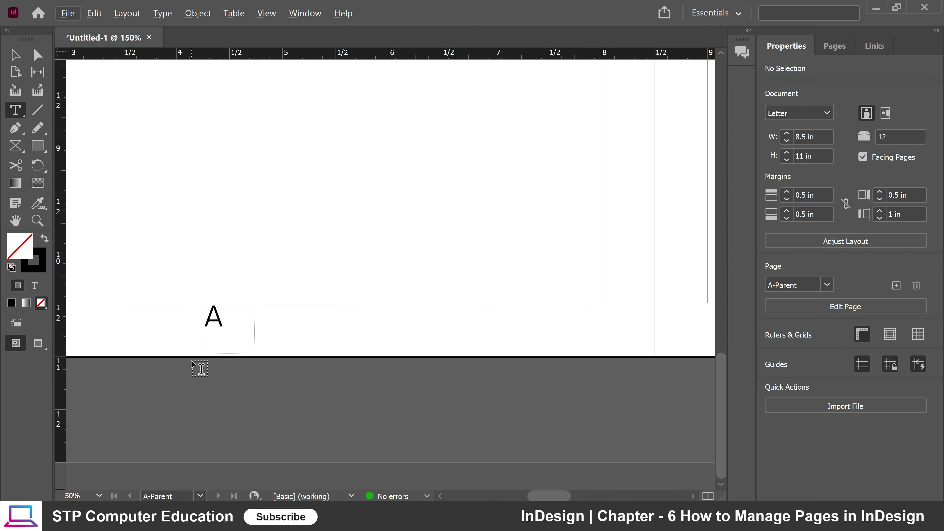
pyautogui.click(14, 55)
pyautogui.moveTo(157, 259); pyautogui.dragTo(347, 261)
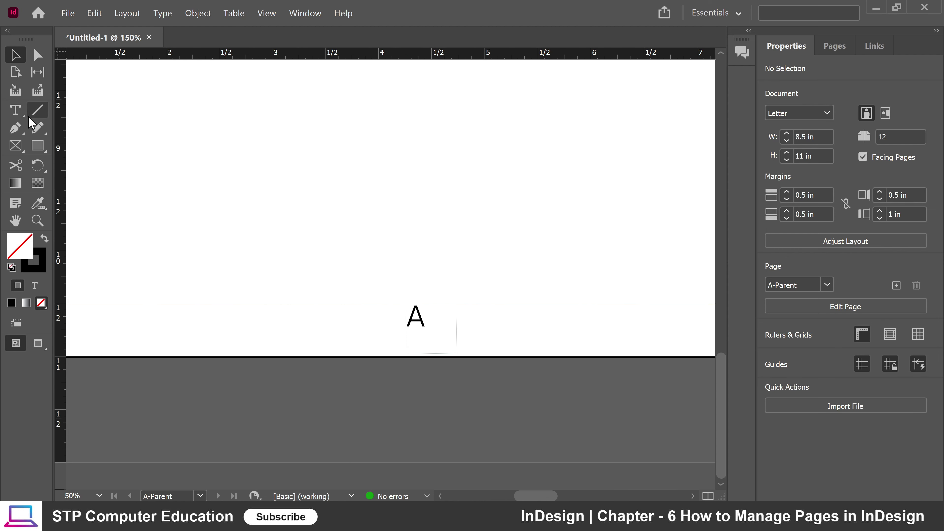
pyautogui.click(16, 110)
pyautogui.click(438, 347)
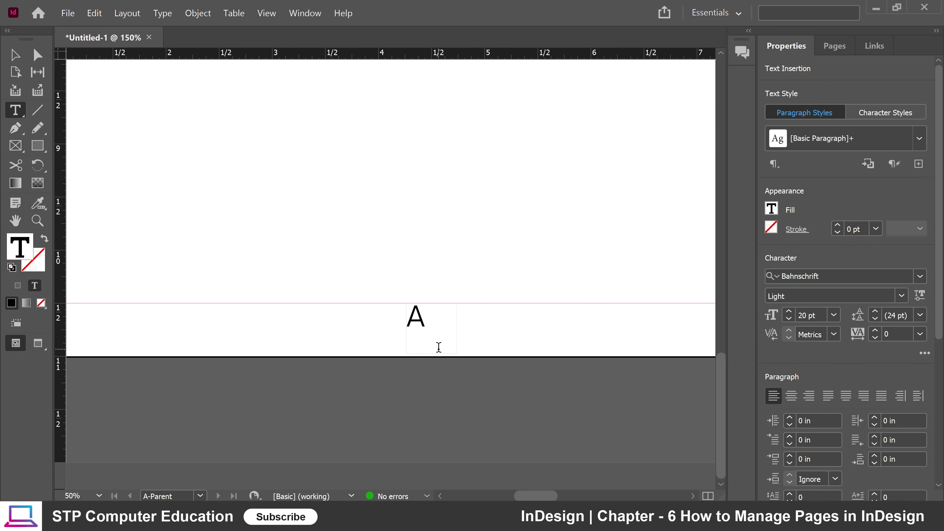
pyautogui.write('Page')
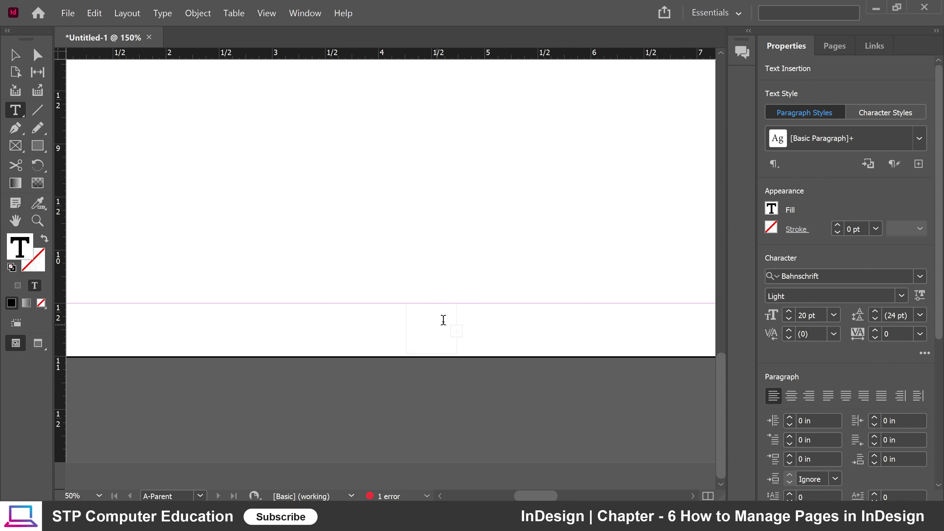
# Step: Resize the left page number frame to about 1.4 in wide and 0.44 in high to fit its text, keeping the Bahnschrift font
pyautogui.click(15, 56)
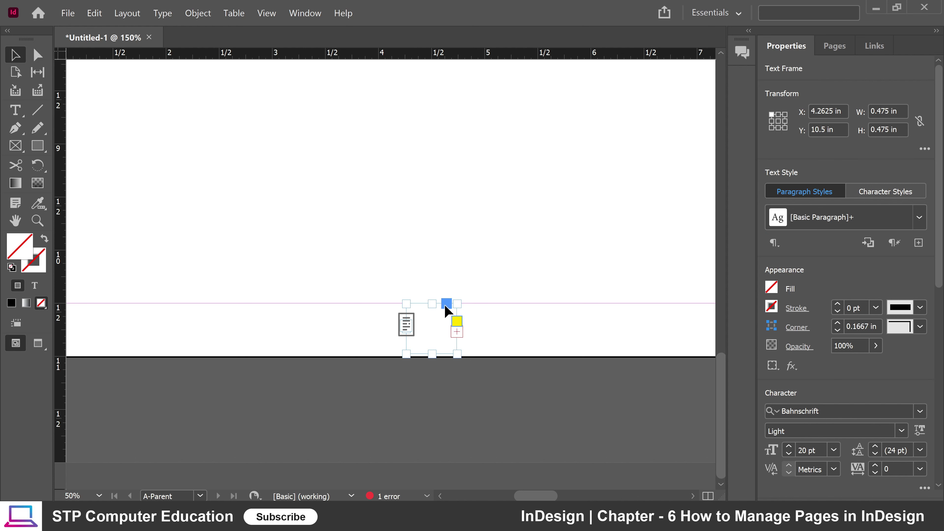
pyautogui.moveTo(458, 356); pyautogui.dragTo(555, 352)
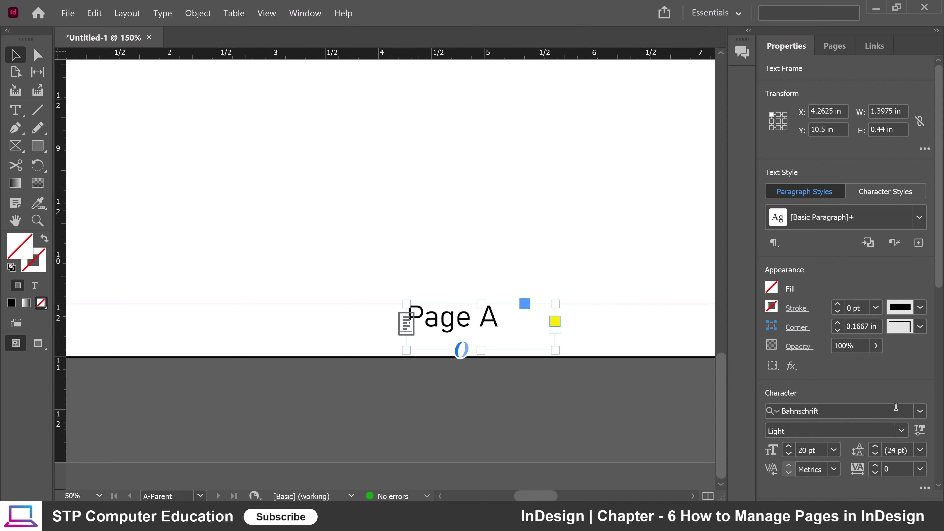
pyautogui.scroll(-2, 896, 409)
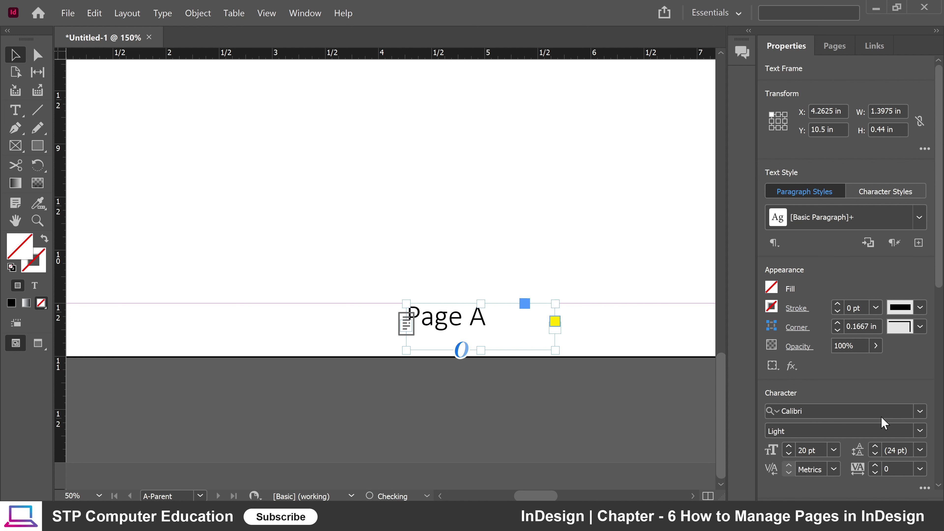
pyautogui.scroll(2, 883, 413)
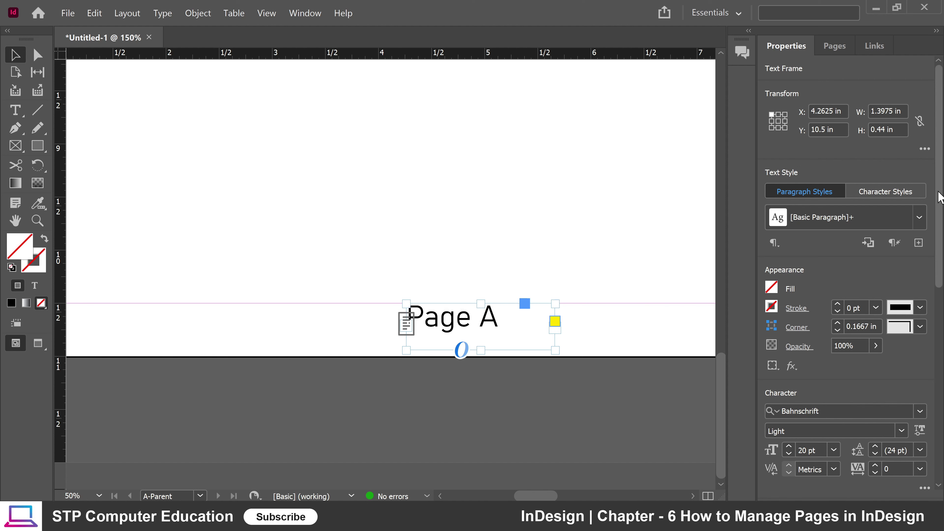
pyautogui.scroll(-5, 827, 288)
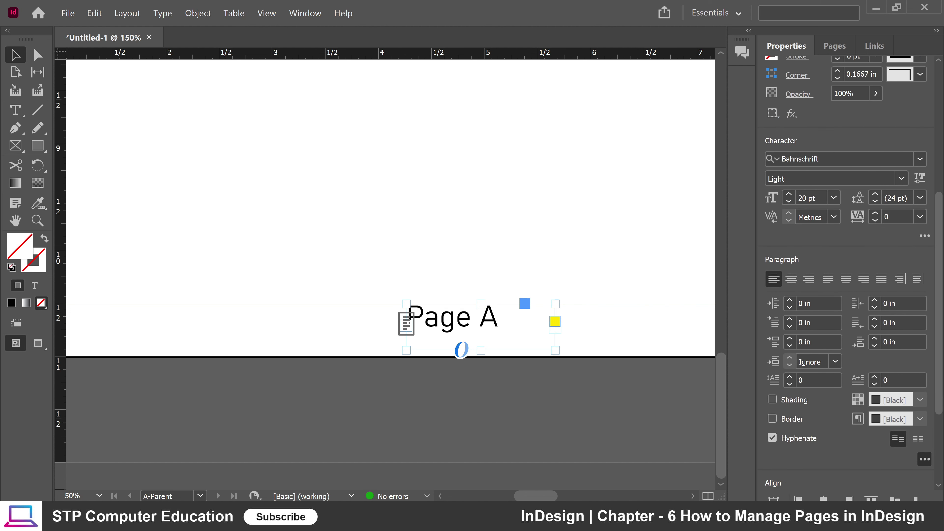
# Step: Centre-align the left page number text and reduce its frame height to about 0.32 in
pyautogui.click(791, 279)
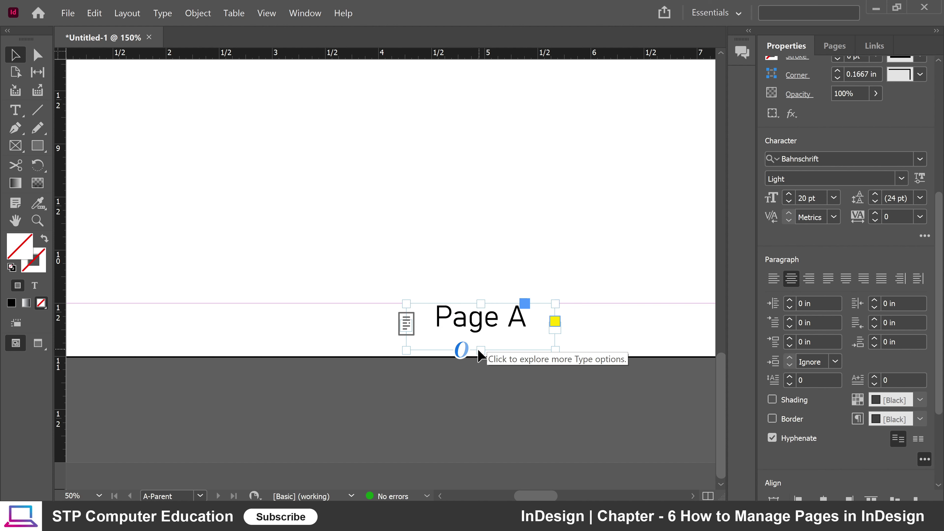
pyautogui.click(462, 351)
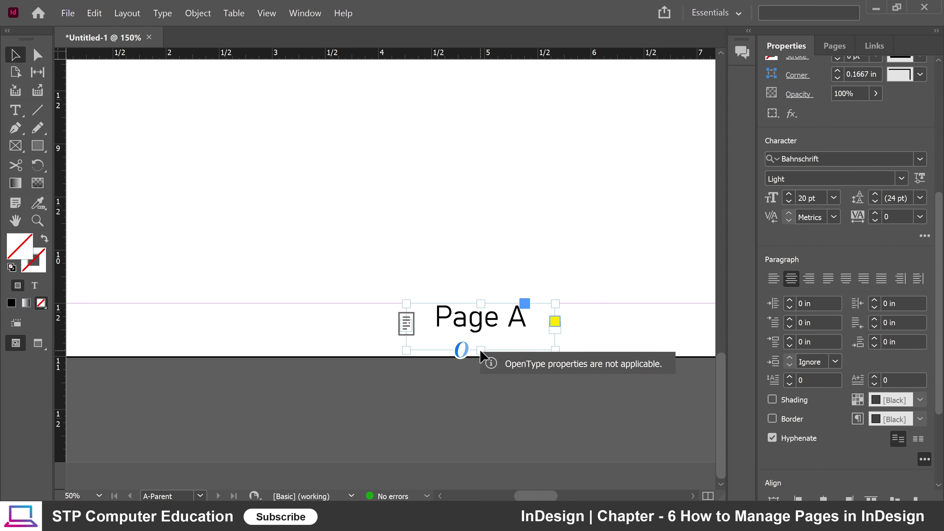
pyautogui.click(15, 109)
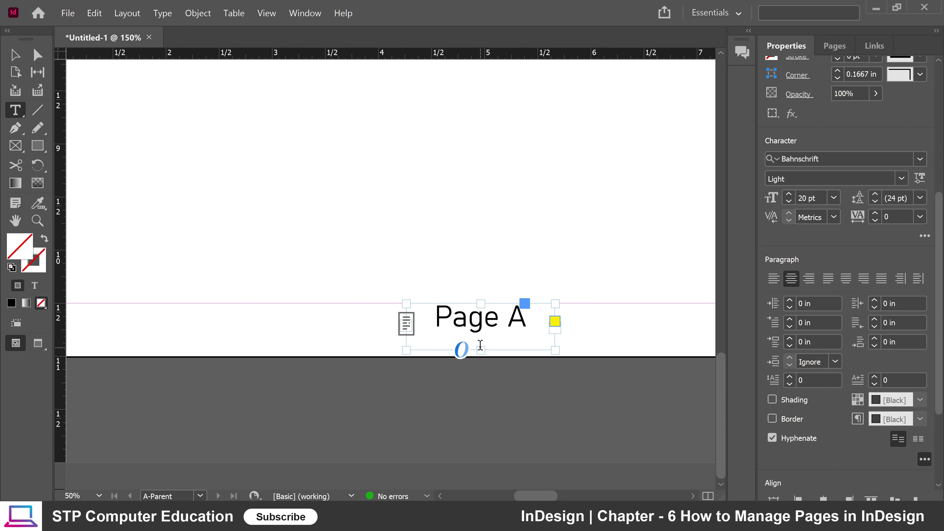
pyautogui.click(16, 56)
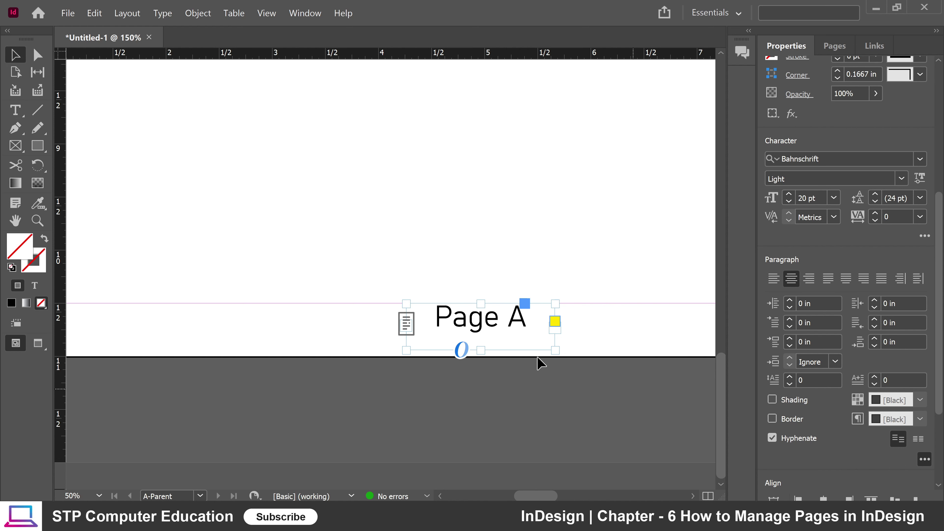
pyautogui.moveTo(556, 349); pyautogui.dragTo(556, 338)
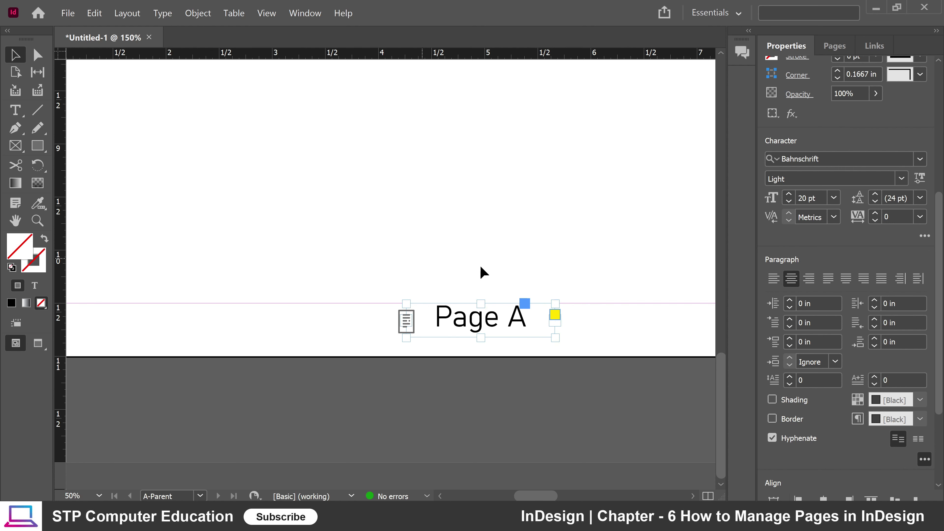
# Step: Duplicate the left page number frame to the matching bottom-margin position on A-Parent's right page and leave nothing selected
pyautogui.scroll(-3, 347, 257)
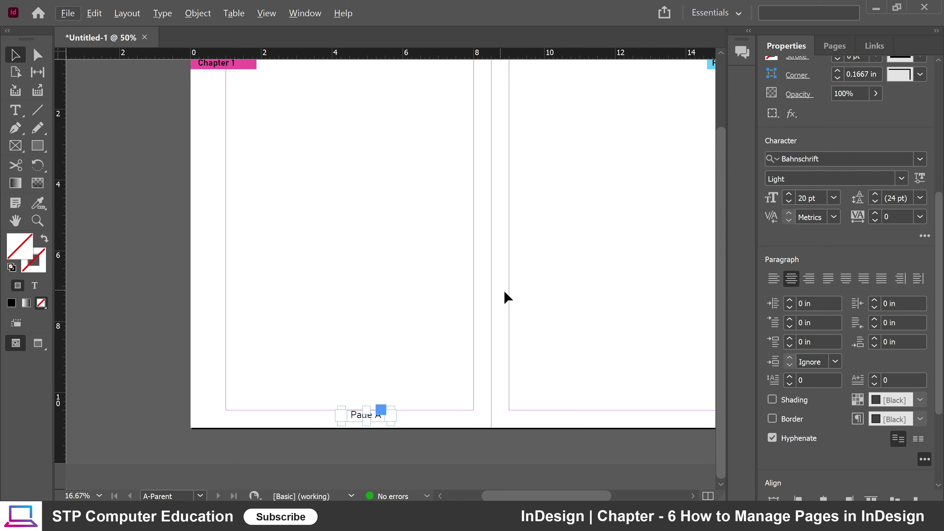
pyautogui.moveTo(377, 426); pyautogui.dragTo(654, 422)
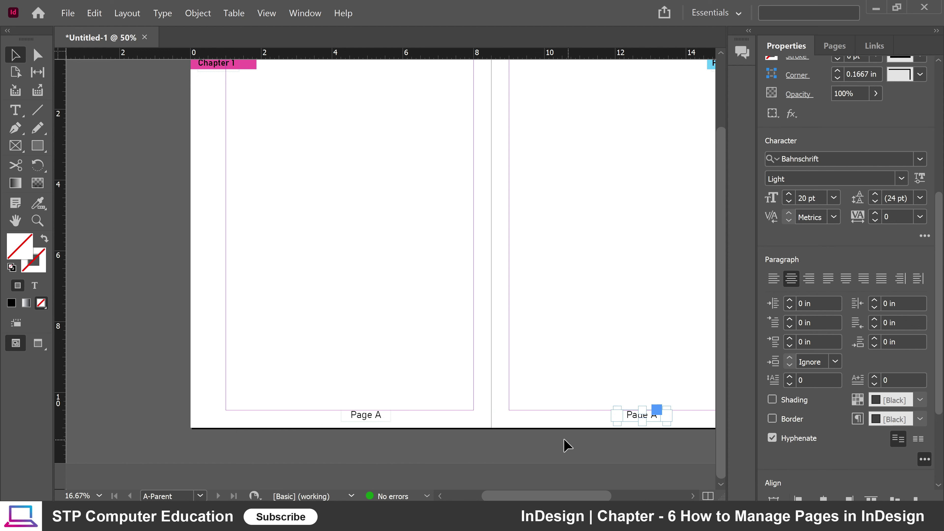
pyautogui.click(396, 354)
pyautogui.scroll(-2, 317, 262)
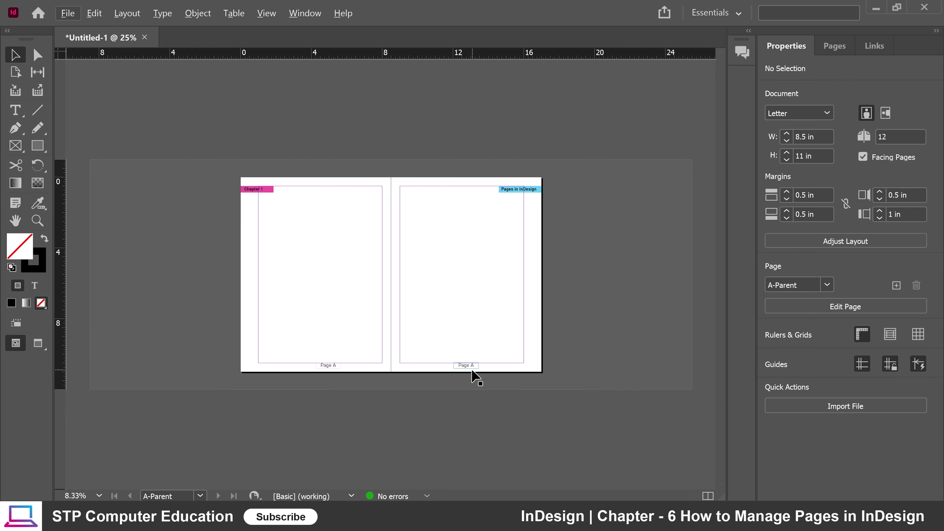
pyautogui.scroll(2, 472, 375)
pyautogui.scroll(1, 436, 368)
pyautogui.scroll(-3, 424, 334)
pyautogui.scroll(-2, 422, 343)
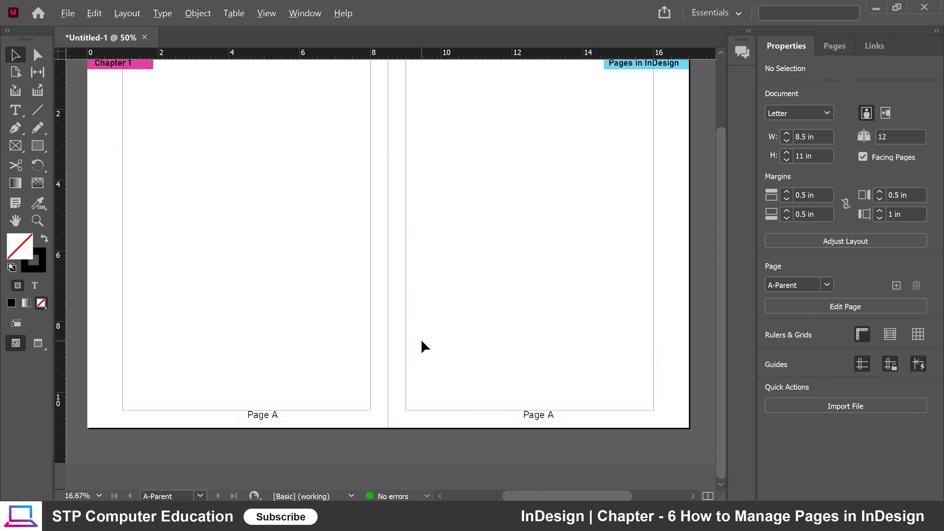
pyautogui.scroll(2, 425, 345)
pyautogui.scroll(-3, 400, 272)
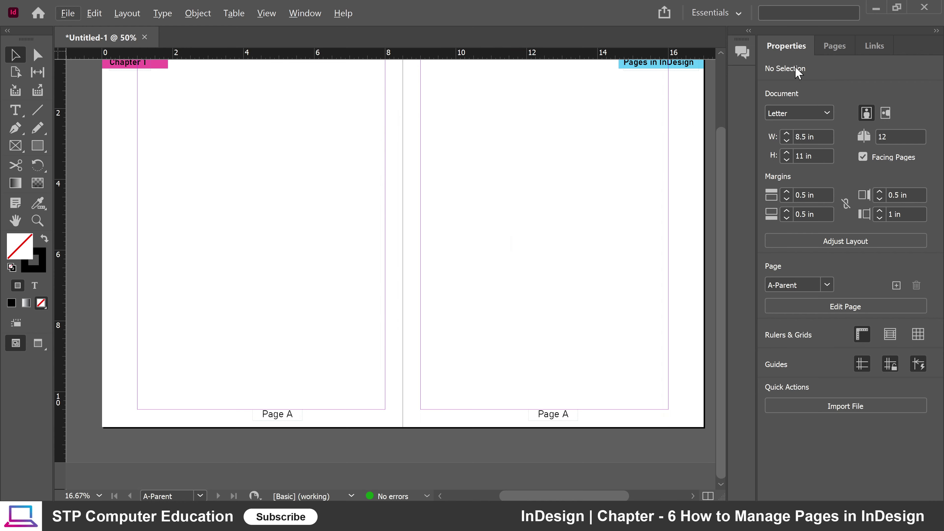
# Step: Open page 1 and look through all document pages to check their headers and automatic page numbers
pyautogui.click(836, 46)
pyautogui.doubleClick(858, 163)
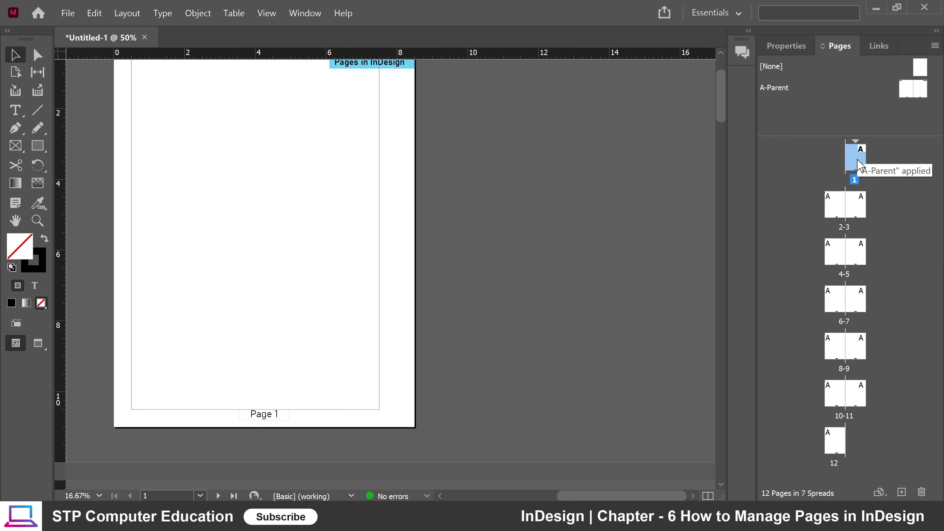
pyautogui.scroll(-5, 261, 290)
pyautogui.scroll(-3, 430, 271)
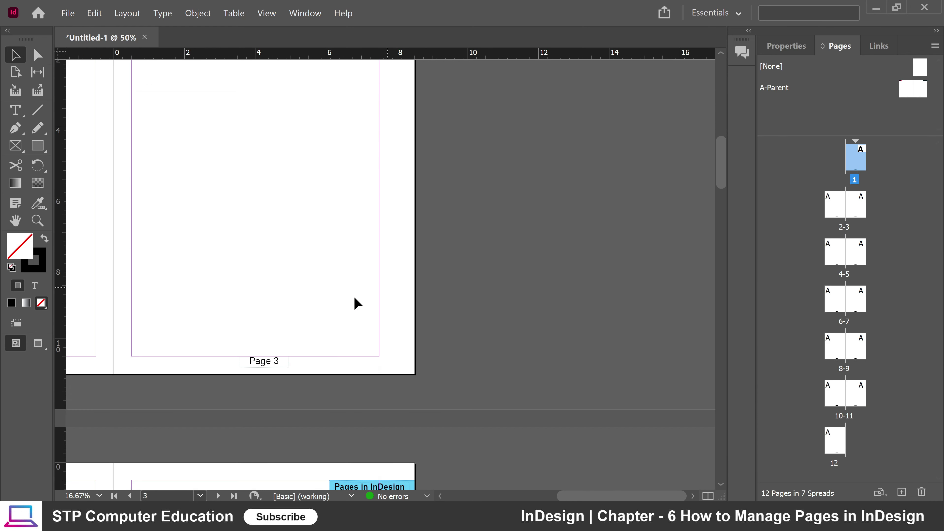
pyautogui.moveTo(243, 274); pyautogui.dragTo(505, 229)
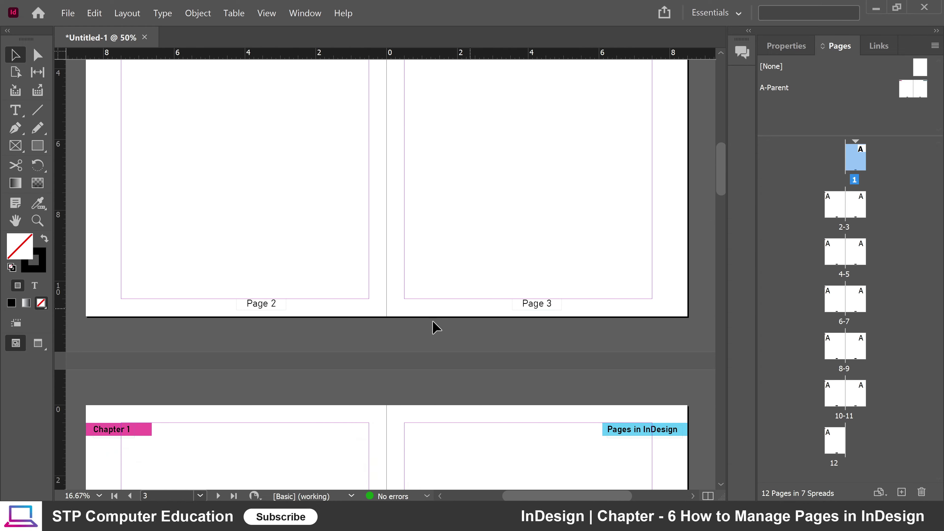
pyautogui.scroll(-5, 434, 325)
pyautogui.scroll(-5, 552, 319)
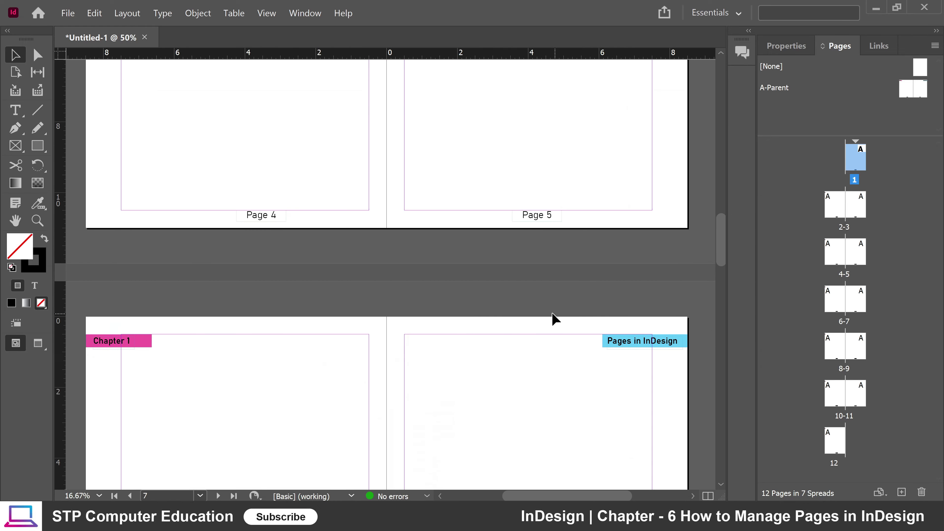
pyautogui.scroll(-5, 466, 305)
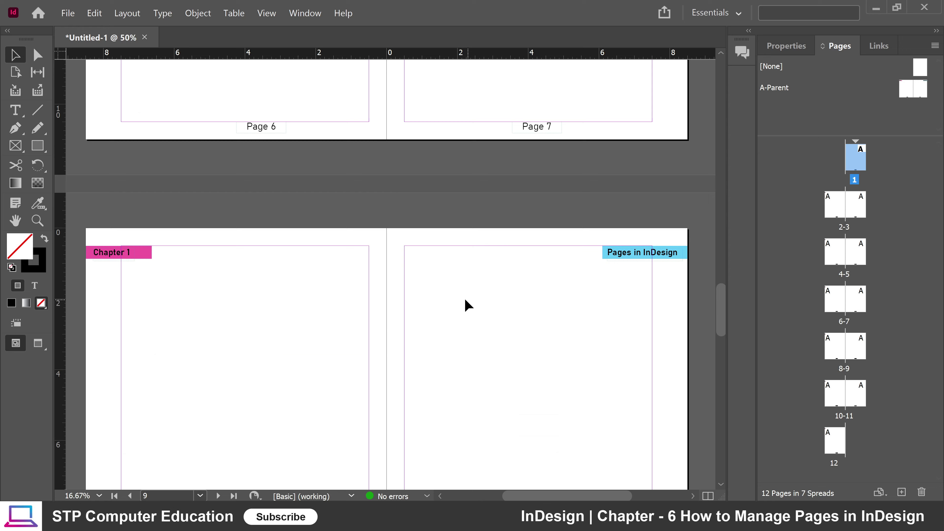
pyautogui.scroll(-8, 474, 303)
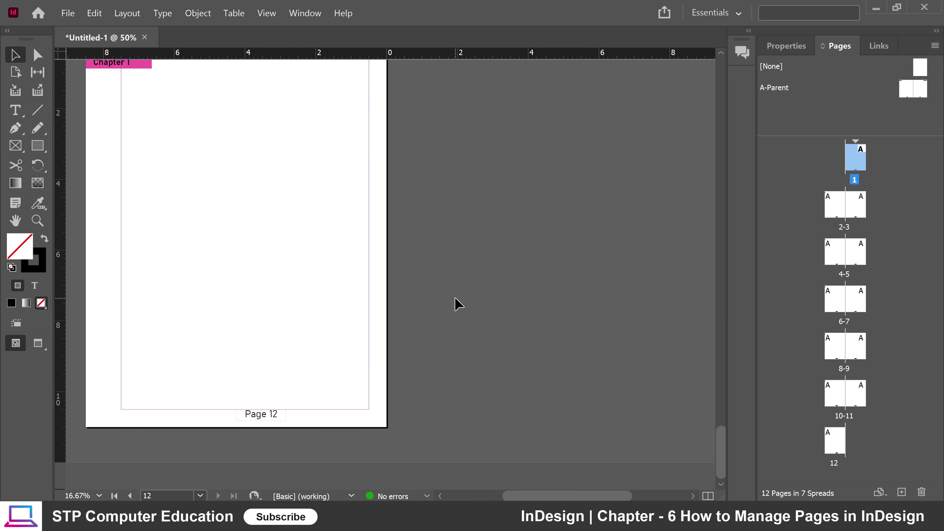
pyautogui.scroll(8, 458, 303)
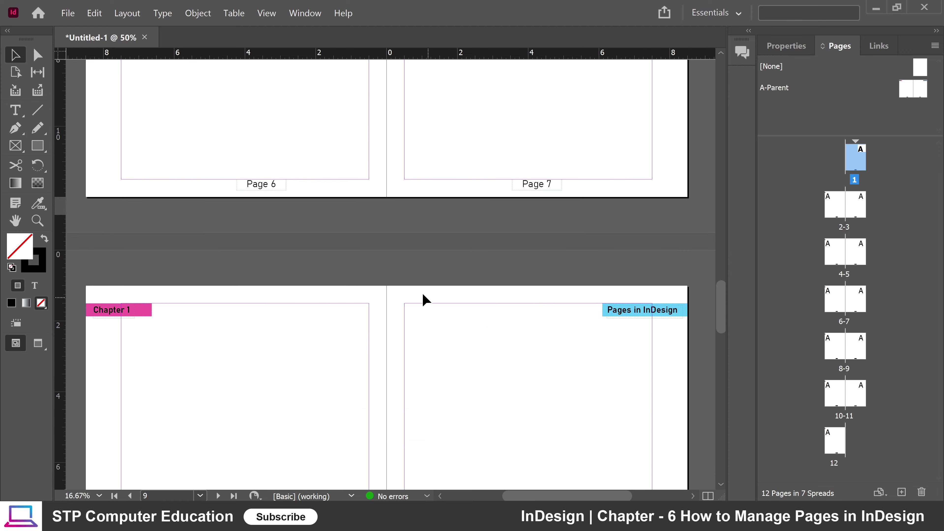
pyautogui.scroll(8, 426, 300)
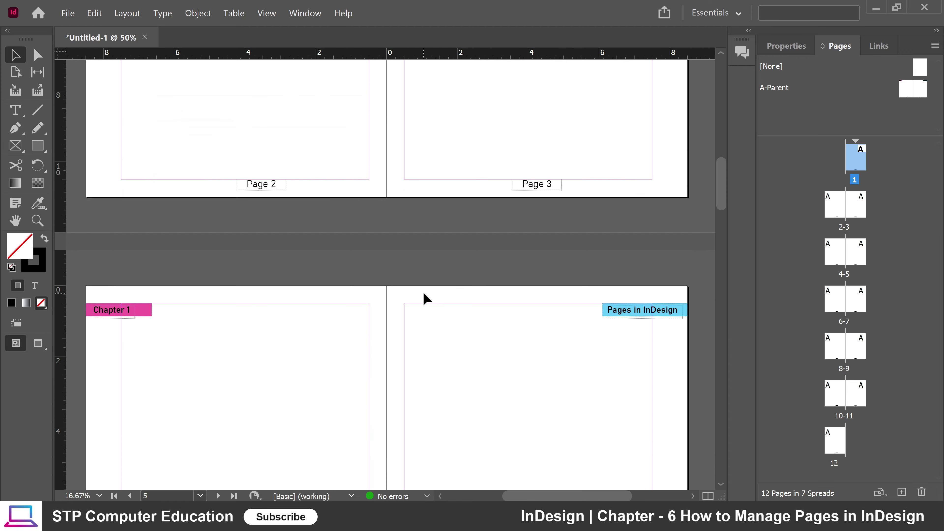
pyautogui.scroll(8, 425, 299)
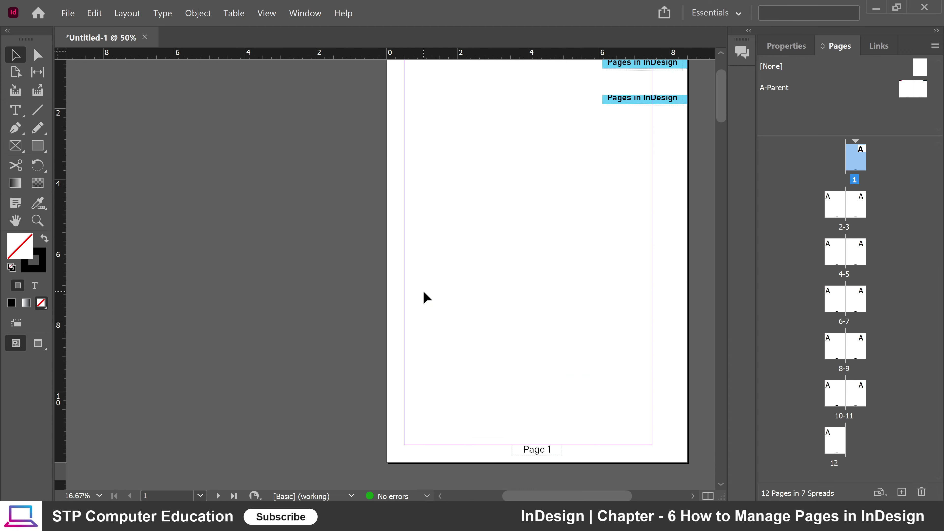
pyautogui.scroll(2, 424, 292)
pyautogui.scroll(-2, 474, 286)
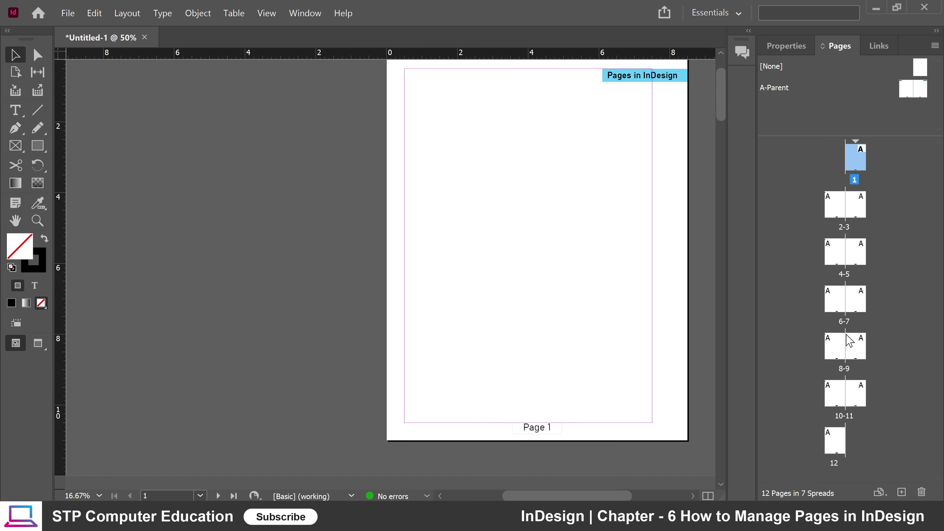
# Step: Select page 8's thumbnail and view the 8-9 spread in the document
pyautogui.click(860, 308)
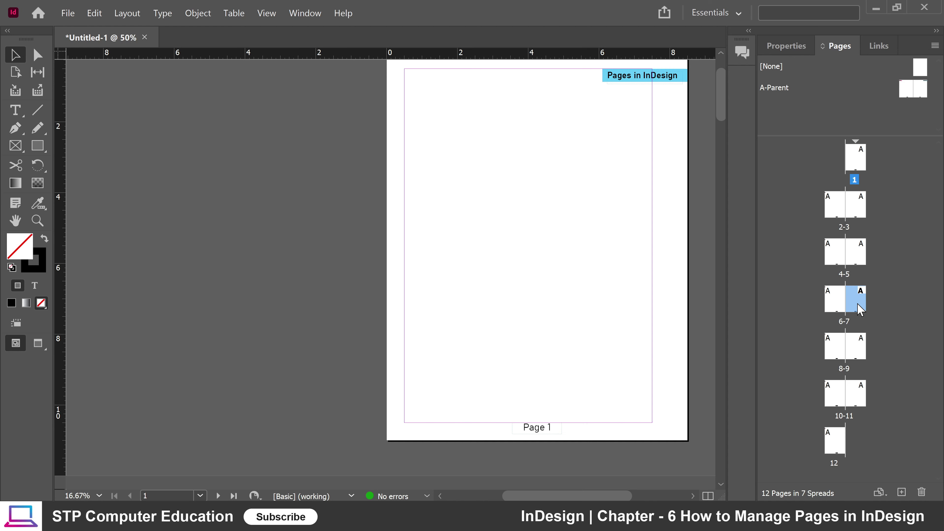
pyautogui.click(836, 356)
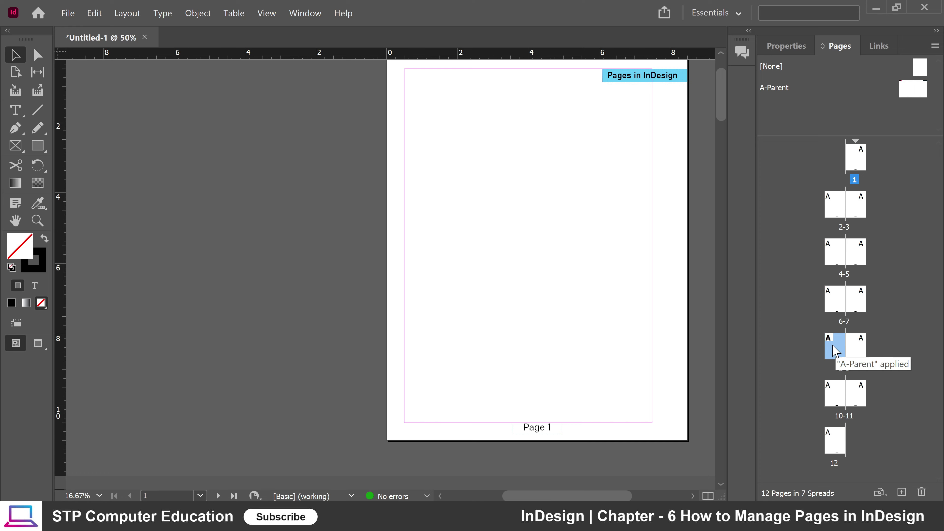
pyautogui.scroll(-10, 445, 317)
pyautogui.scroll(-10, 445, 316)
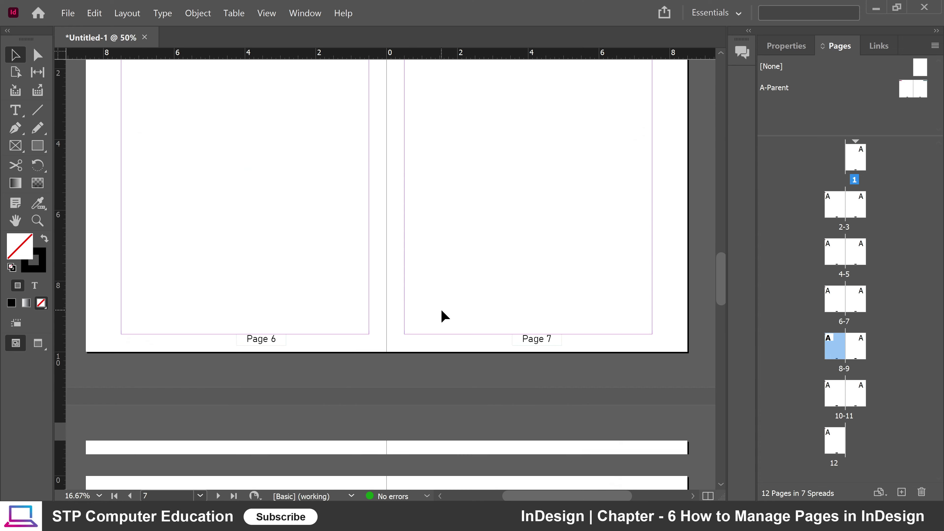
pyautogui.scroll(3, 280, 285)
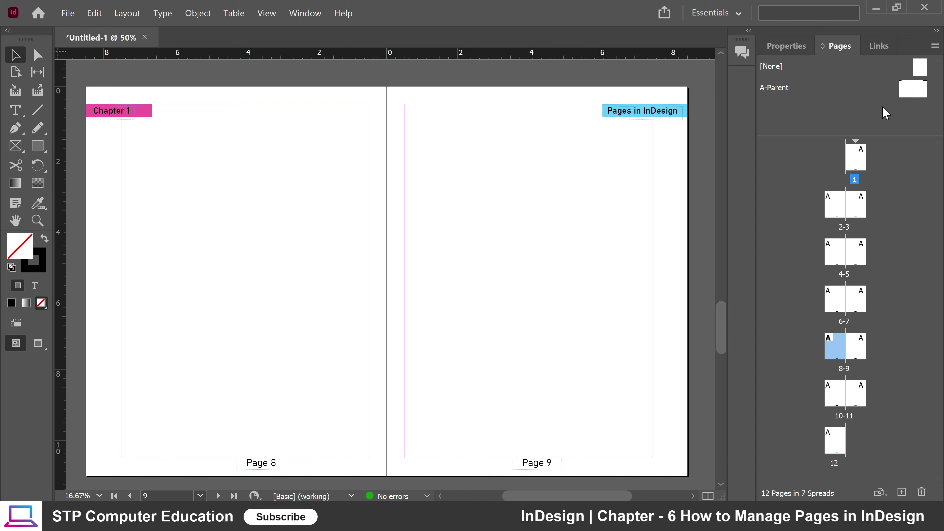
# Step: Create a two-page Letter parent spread with prefix B and name Parent, based on None
pyautogui.click(935, 46)
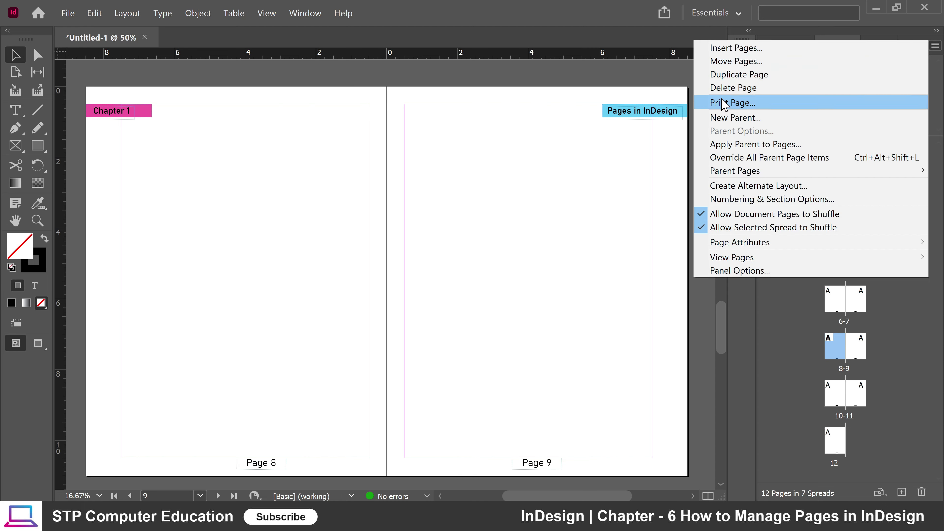
pyautogui.click(731, 120)
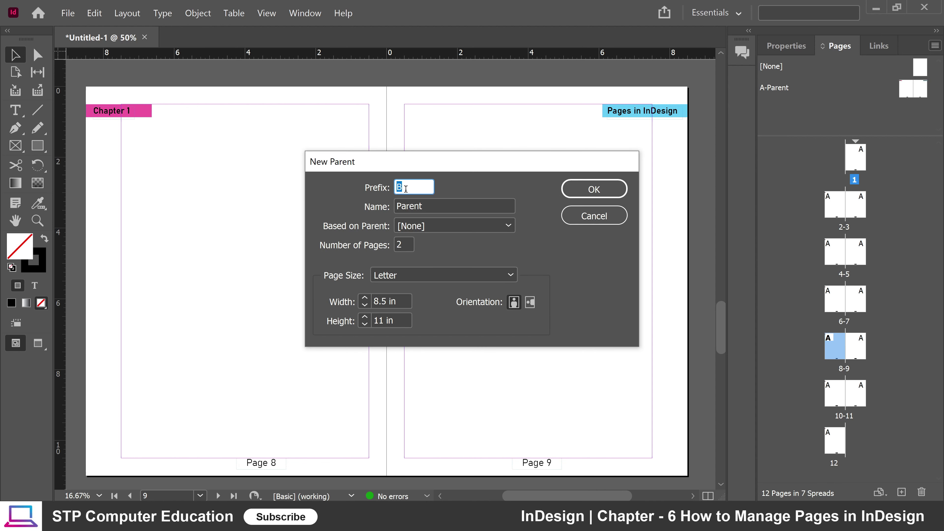
pyautogui.click(405, 189)
pyautogui.click(459, 227)
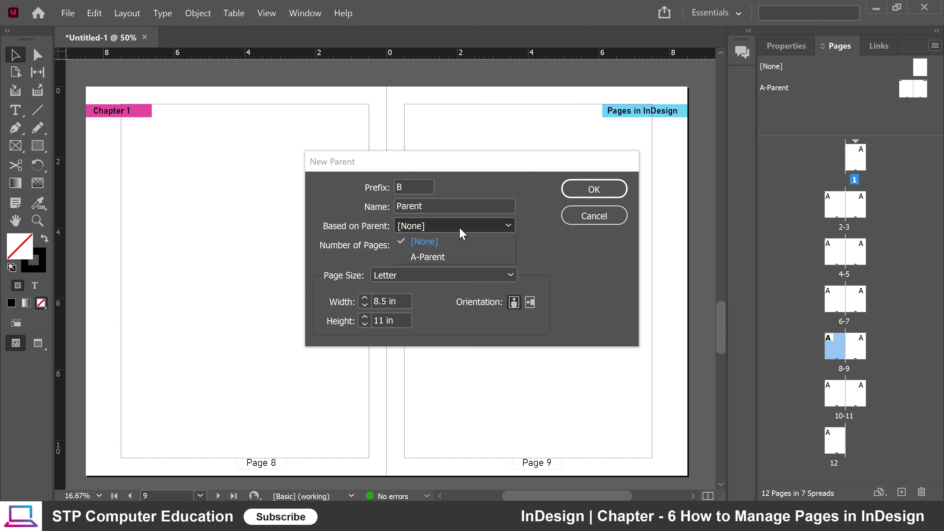
pyautogui.click(460, 257)
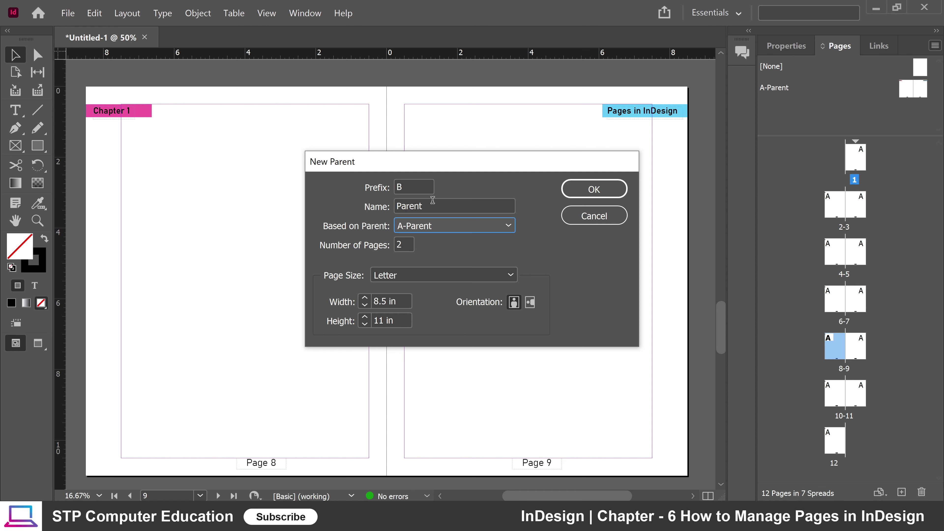
pyautogui.click(453, 231)
pyautogui.click(433, 245)
pyautogui.click(595, 189)
pyautogui.scroll(1, 542, 268)
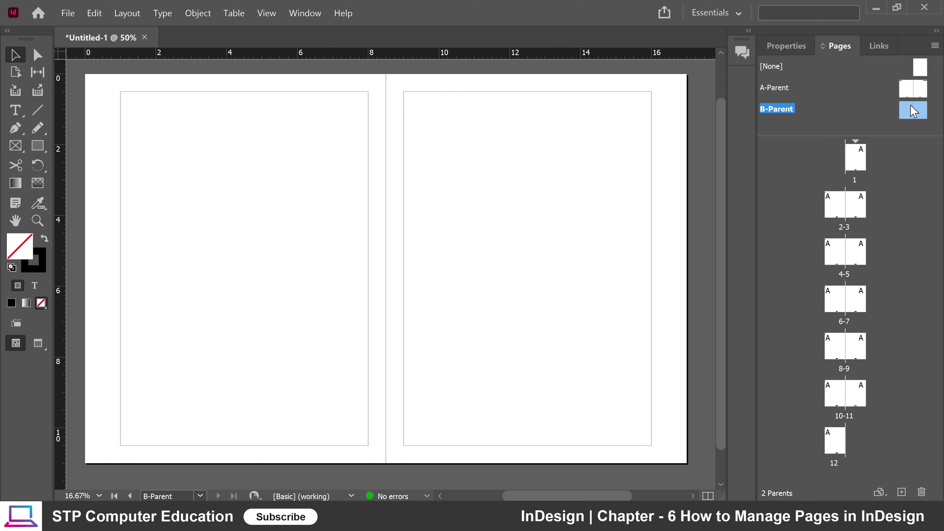
# Step: Compare the A-Parent and B-Parent spreads and delete B-Parent
pyautogui.doubleClick(777, 88)
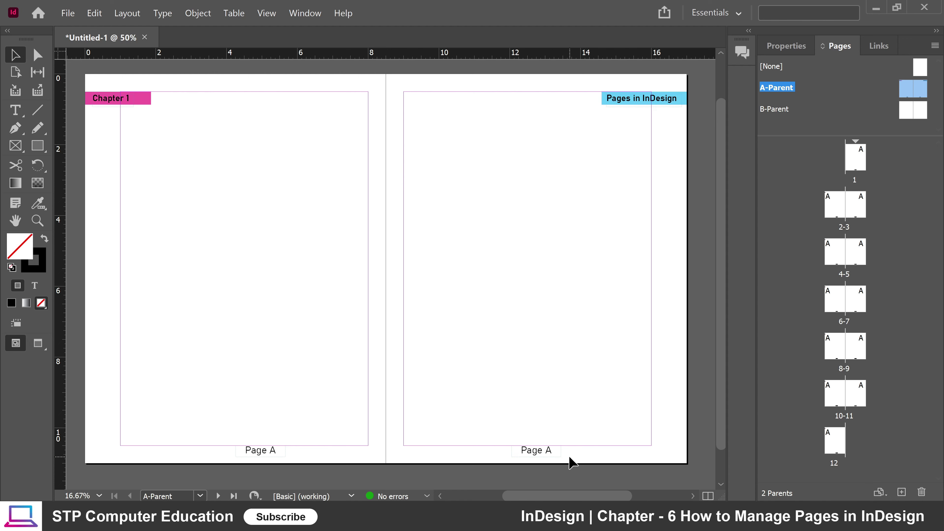
pyautogui.doubleClick(780, 109)
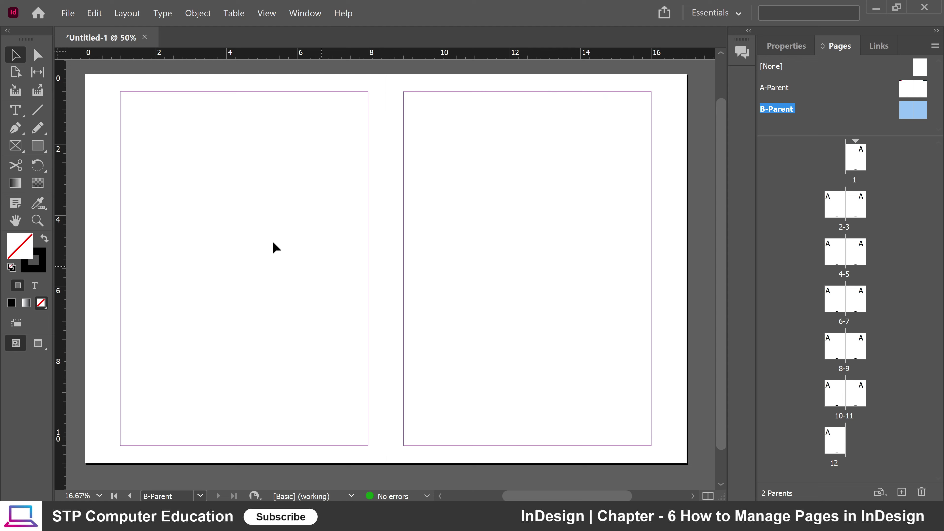
pyautogui.doubleClick(779, 89)
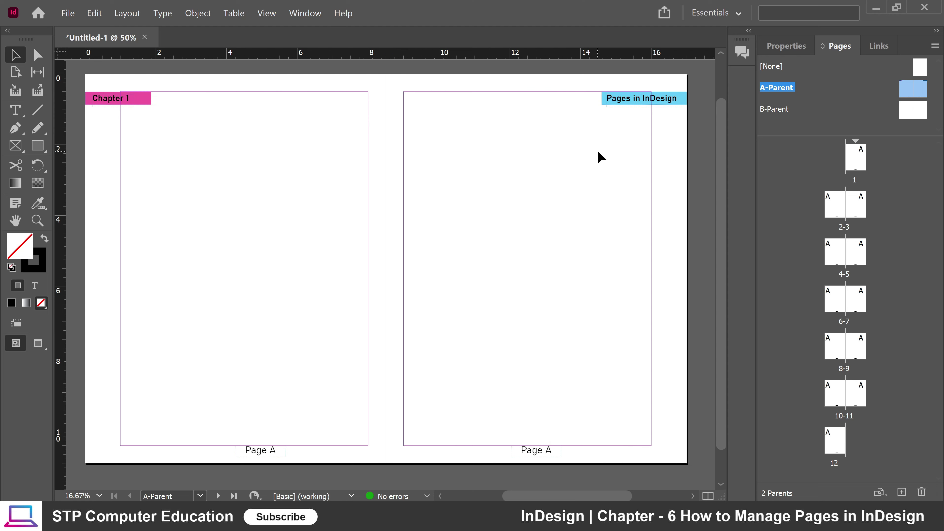
pyautogui.click(778, 110)
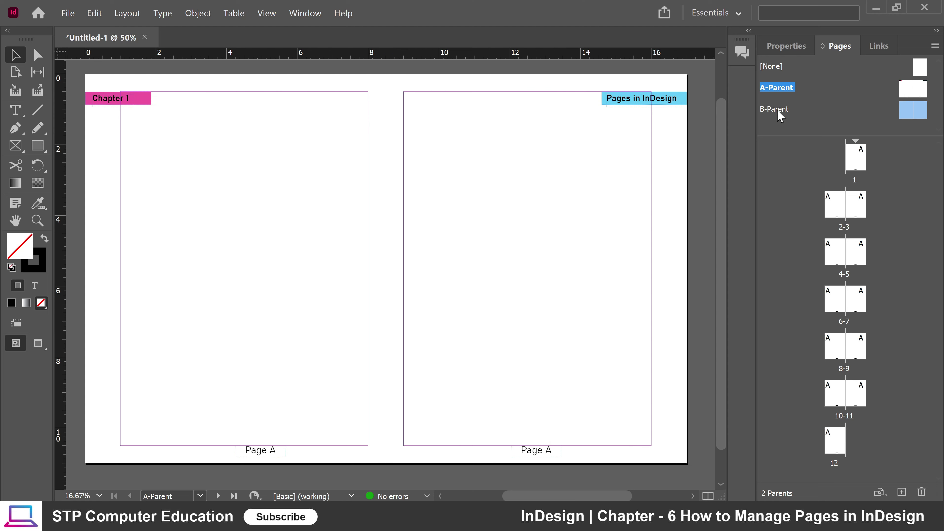
pyautogui.doubleClick(775, 109)
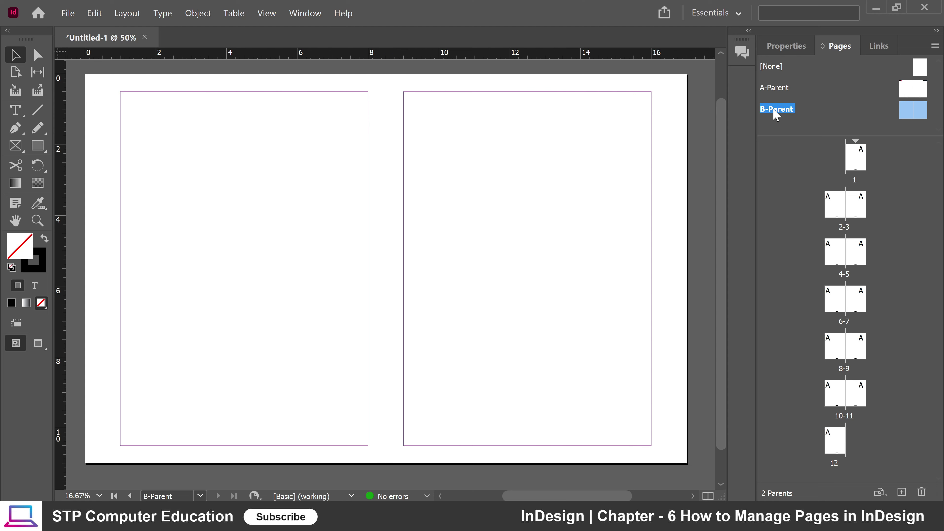
pyautogui.rightClick(775, 110)
pyautogui.click(748, 126)
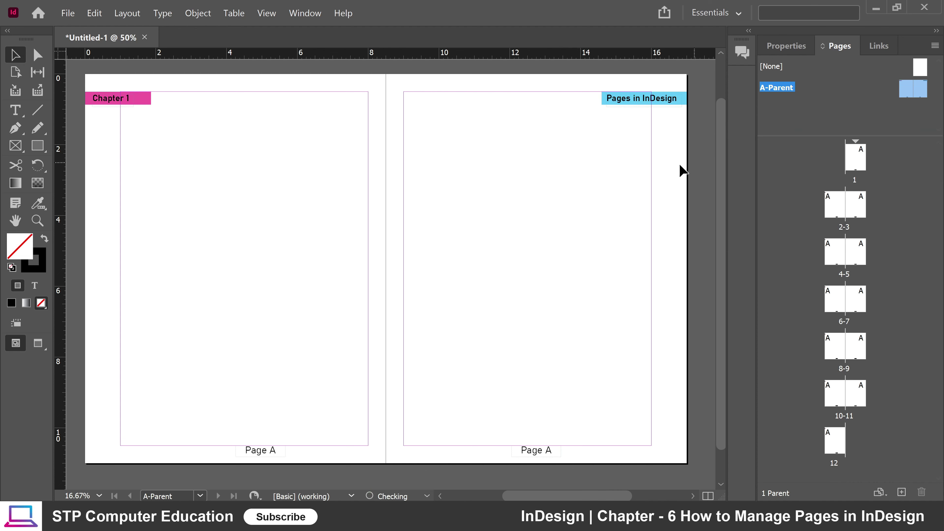
# Step: Duplicate the A-Parent spread and change the copy's left-page header to Chapter 2
pyautogui.rightClick(778, 93)
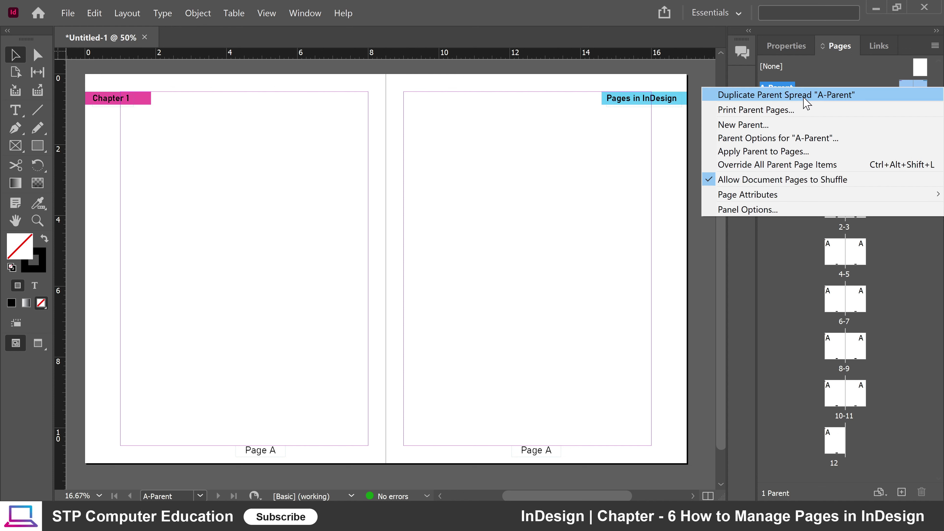
pyautogui.click(785, 95)
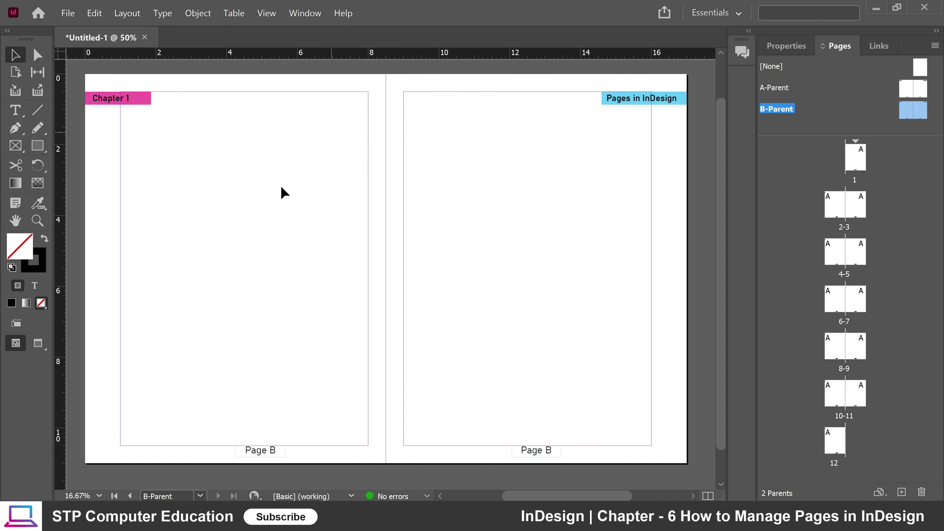
pyautogui.click(15, 111)
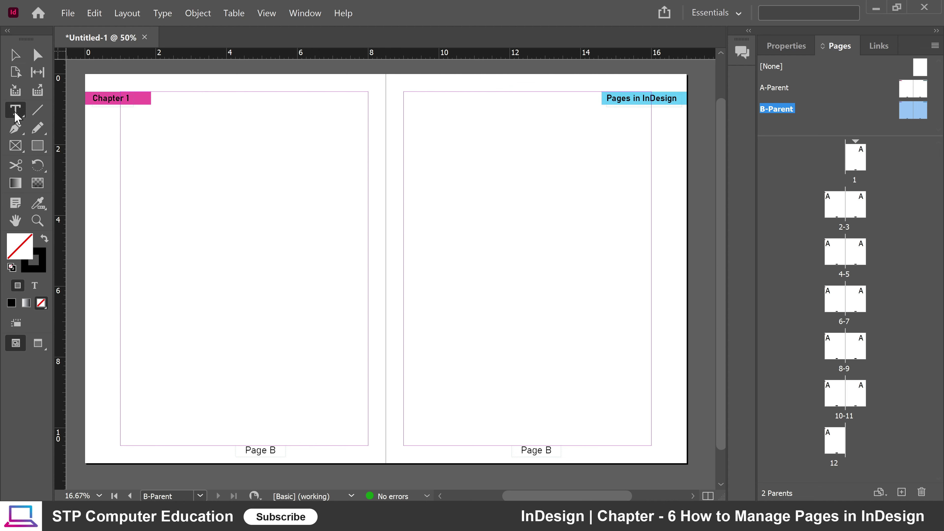
pyautogui.click(127, 97)
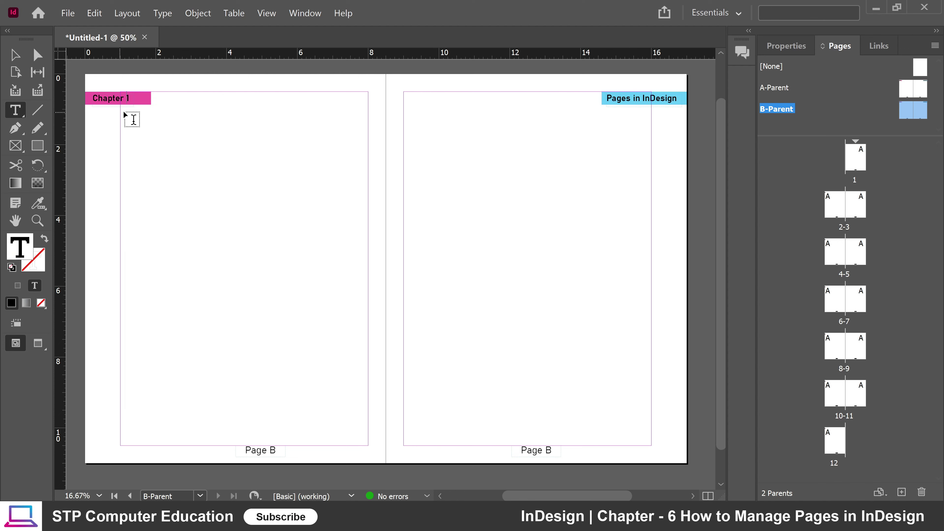
pyautogui.press('BackSpace')
# Step: Change the right-page header on the B-Parent spread to Tools in InDesign
pyautogui.doubleClick(632, 98)
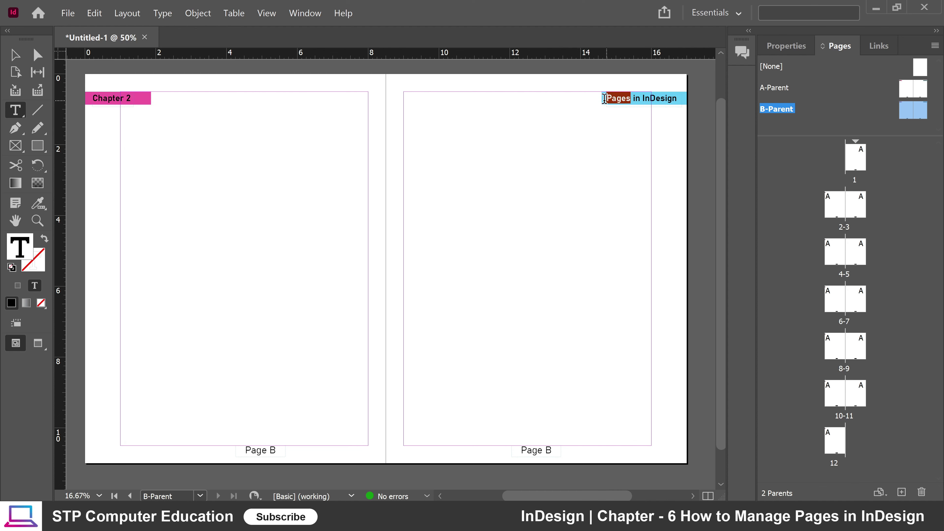
pyautogui.write('Tools')
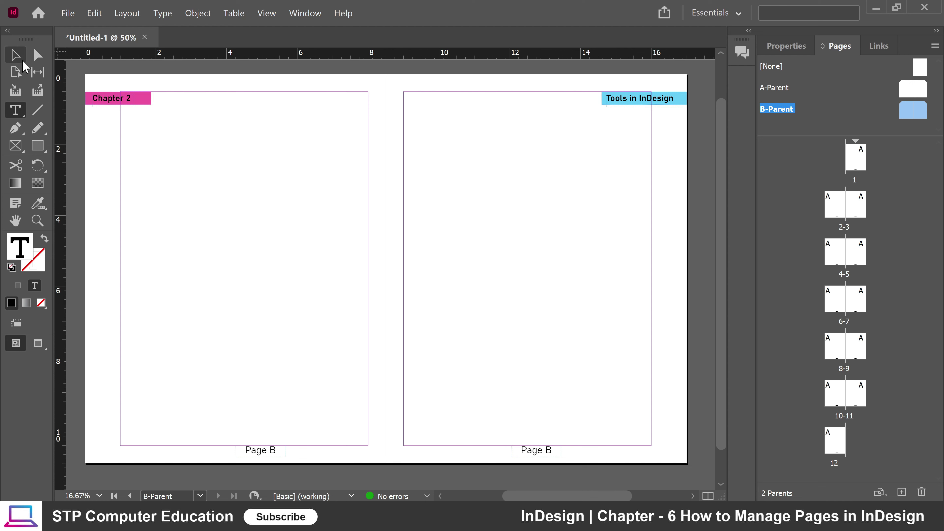
pyautogui.click(14, 55)
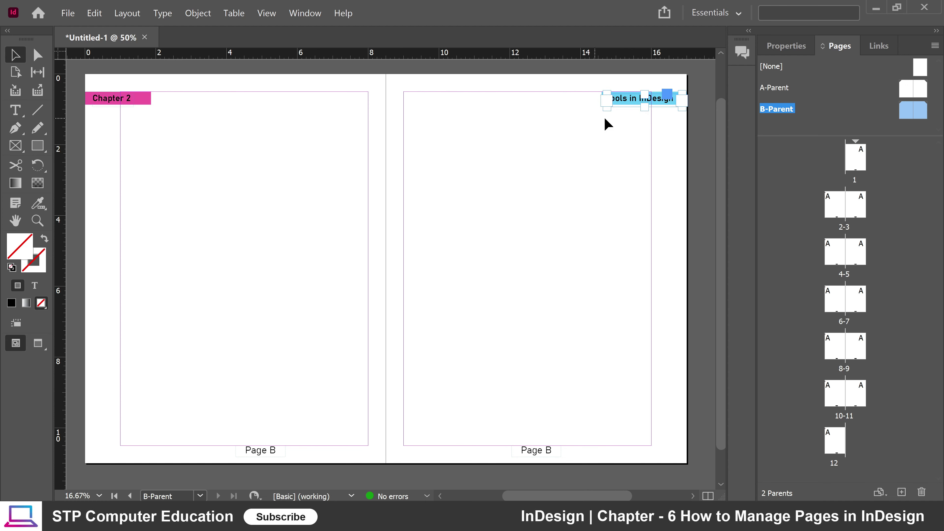
pyautogui.click(618, 143)
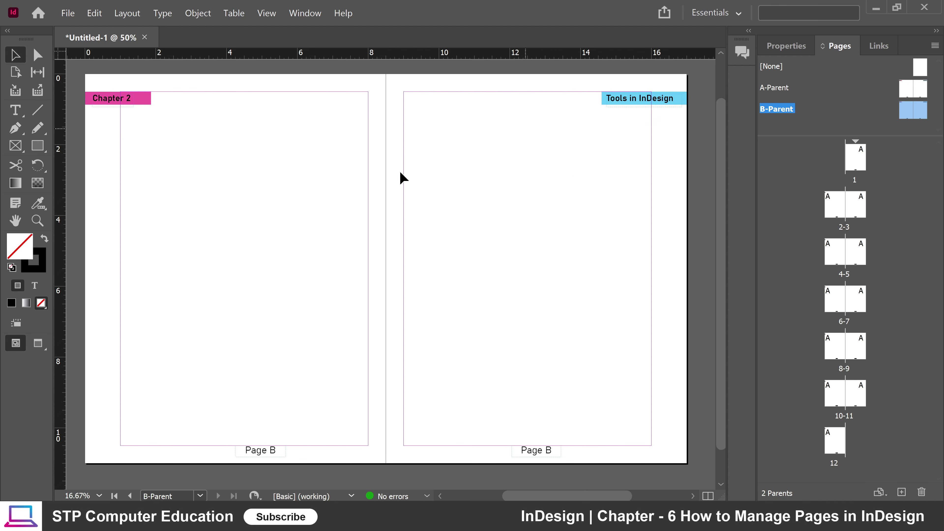
pyautogui.click(782, 90)
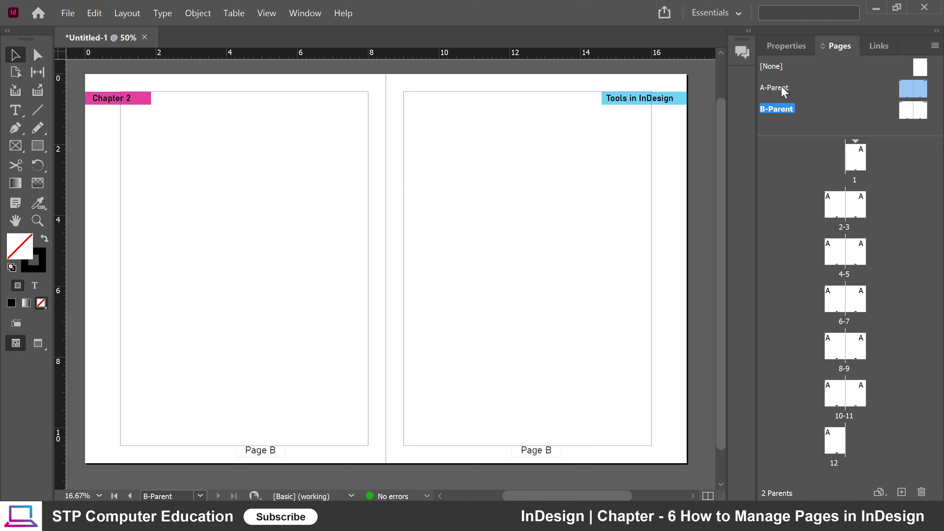
pyautogui.click(778, 110)
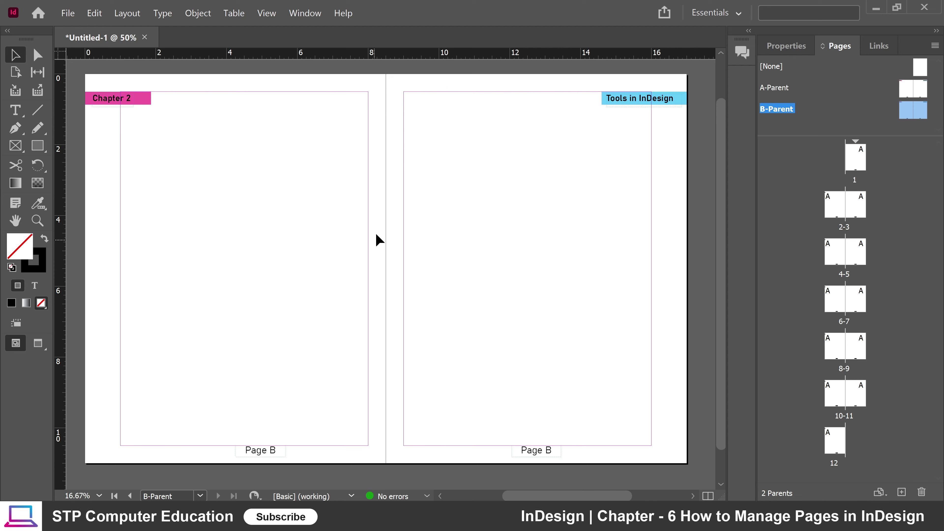
# Step: Open page 1 and look through the document pages to check which chapter headers they carry
pyautogui.doubleClick(859, 164)
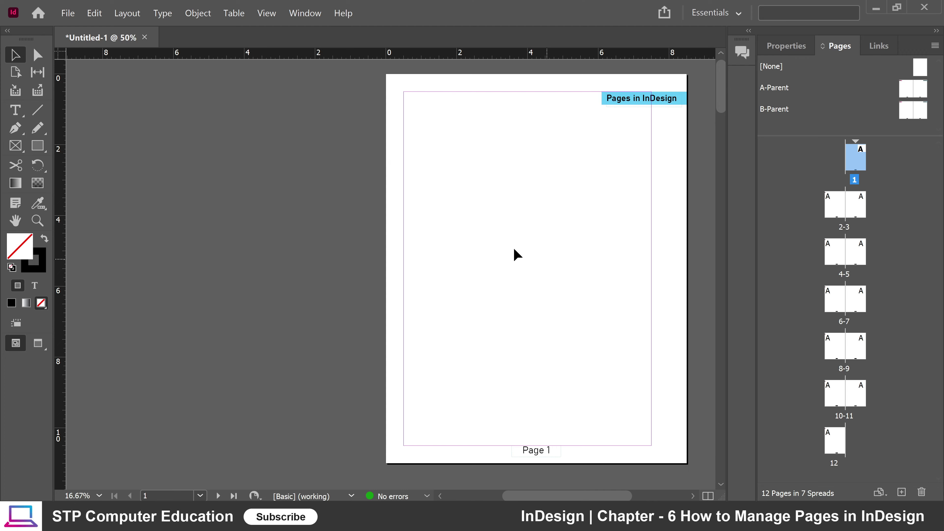
pyautogui.scroll(-10, 514, 253)
pyautogui.scroll(-5, 321, 188)
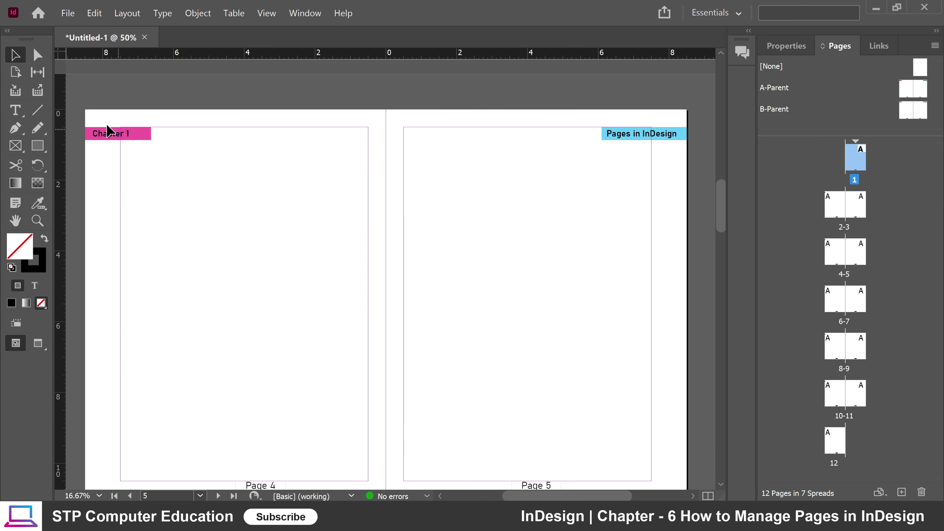
pyautogui.scroll(-5, 483, 196)
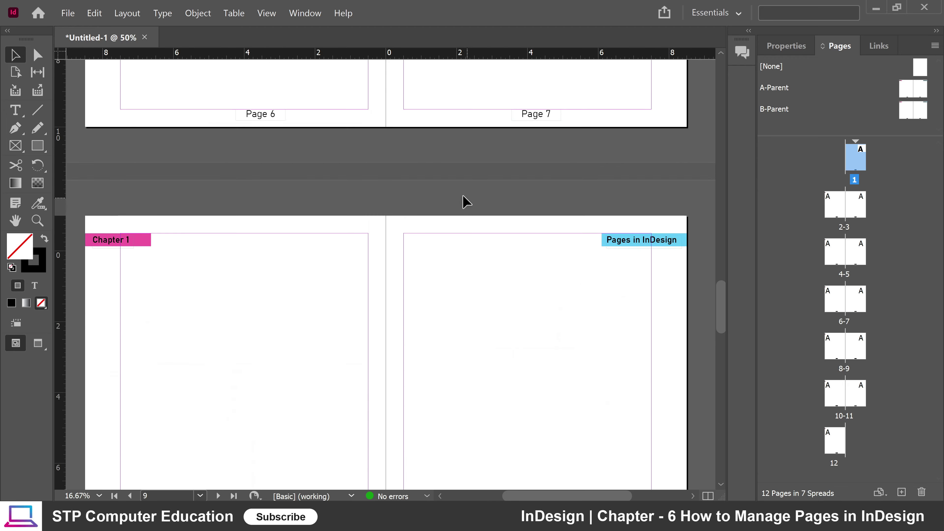
pyautogui.scroll(-5, 242, 223)
pyautogui.scroll(-3, 297, 246)
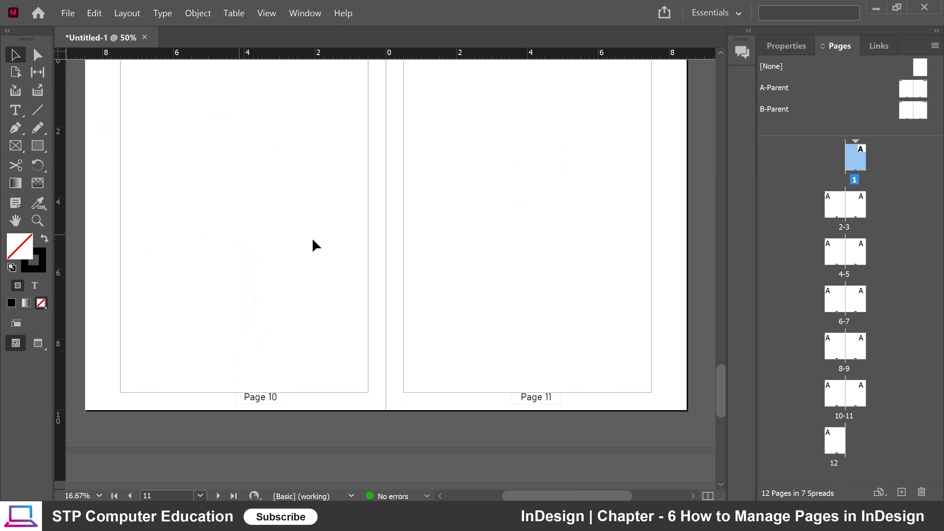
pyautogui.scroll(4, 381, 241)
pyautogui.scroll(6, 378, 241)
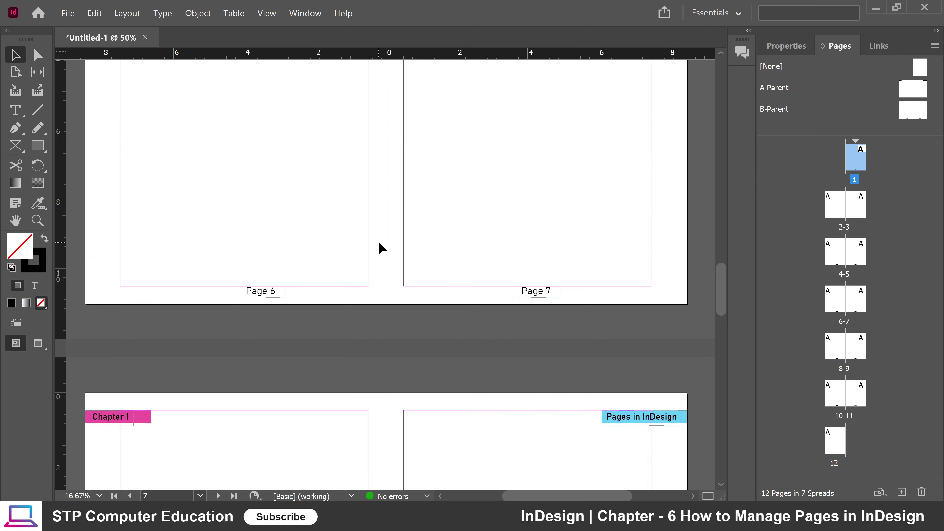
# Step: Apply B-Parent to pages 8-12
pyautogui.click(833, 351)
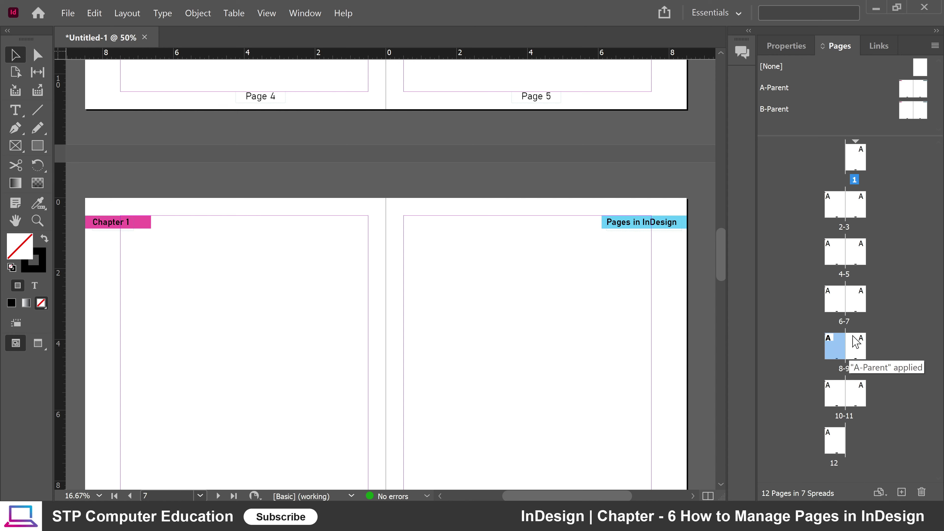
pyautogui.rightClick(834, 352)
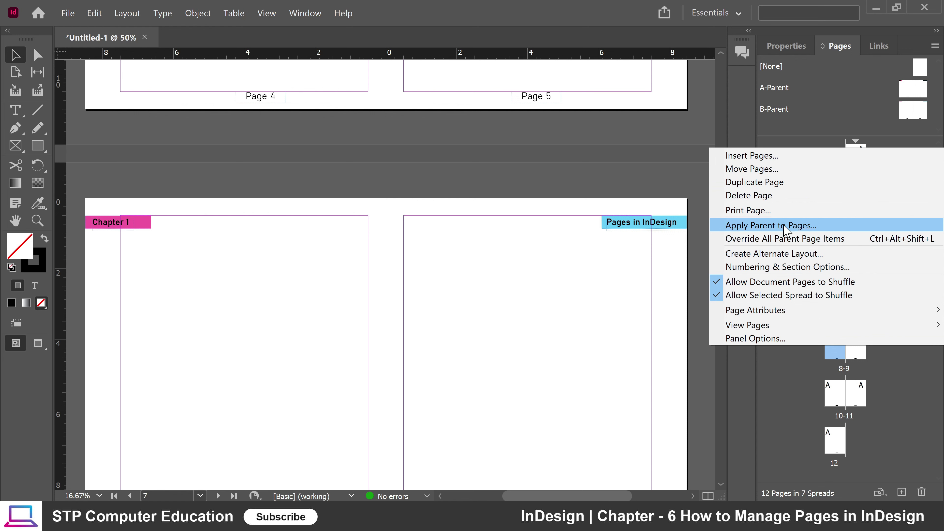
pyautogui.click(765, 226)
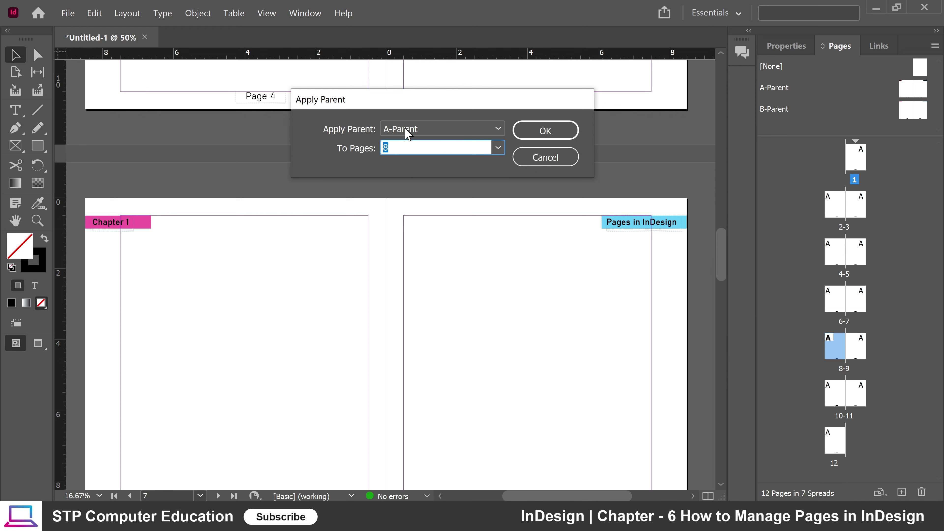
pyautogui.click(463, 130)
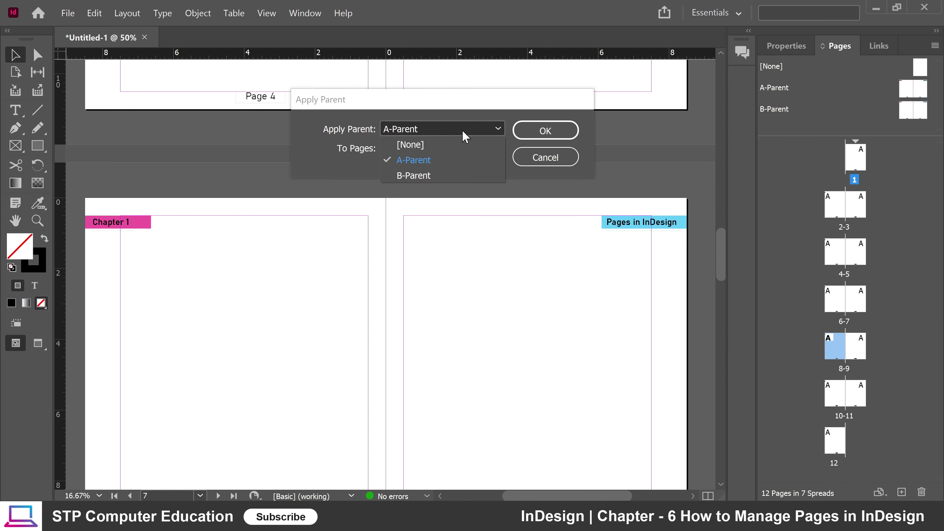
pyautogui.click(422, 177)
pyautogui.click(387, 147)
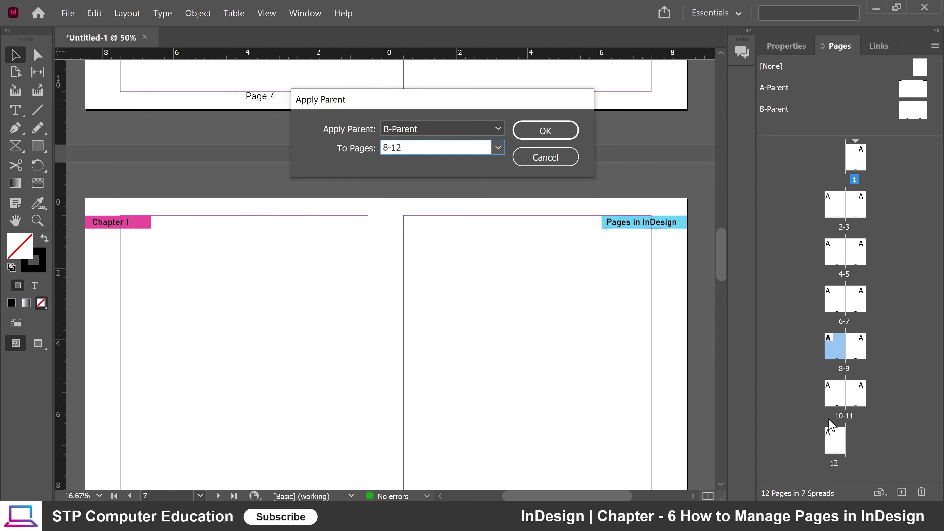
pyautogui.click(545, 131)
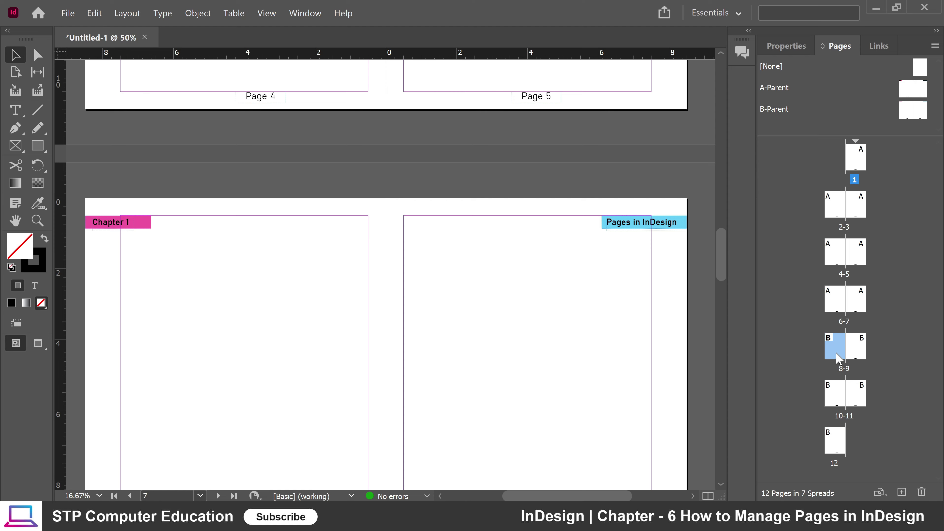
# Step: Look through the document spreads to compare the headers on pages 1-7 with those on pages 8-12
pyautogui.scroll(-6, 377, 285)
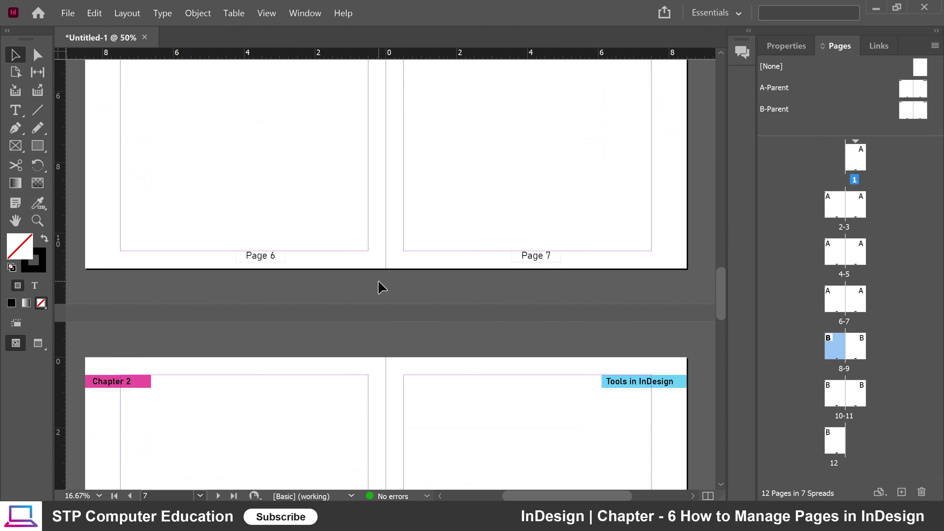
pyautogui.scroll(-12, 378, 287)
pyautogui.scroll(4, 378, 289)
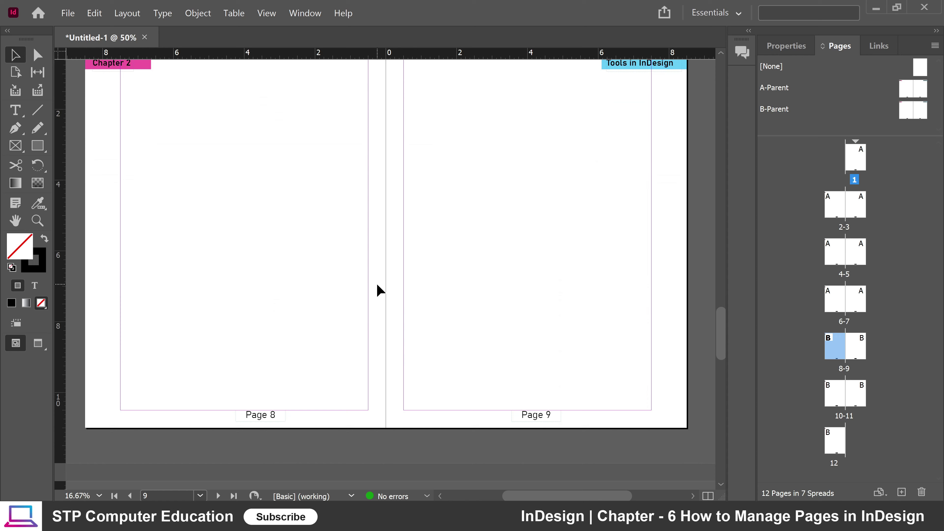
pyautogui.scroll(1, 377, 290)
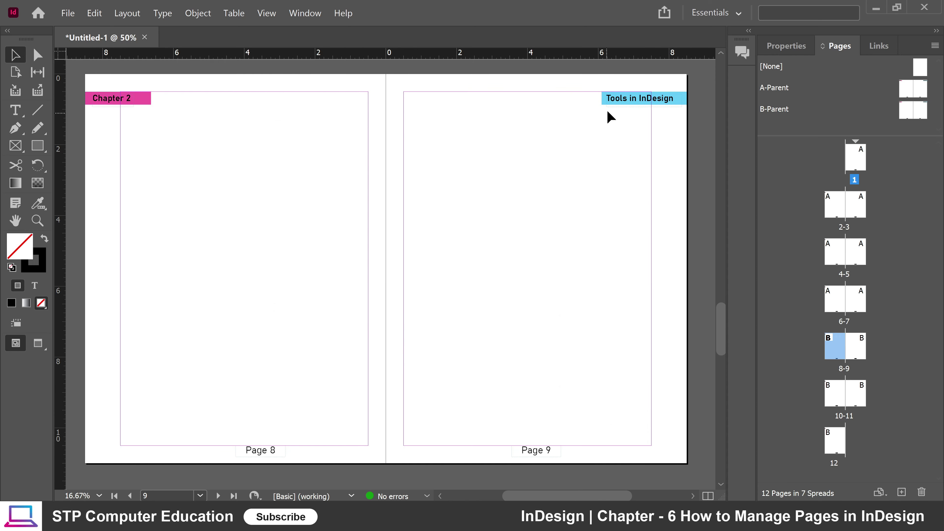
pyautogui.scroll(10, 371, 228)
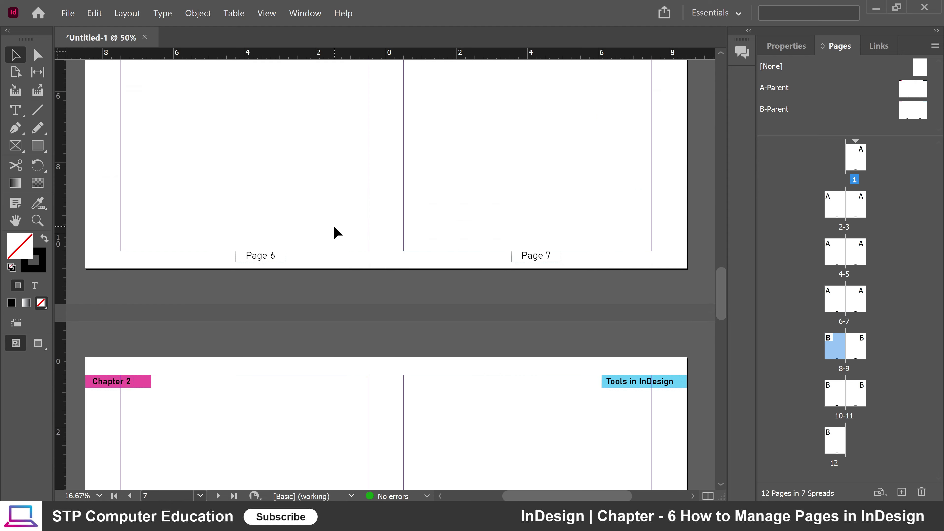
pyautogui.scroll(3, 471, 405)
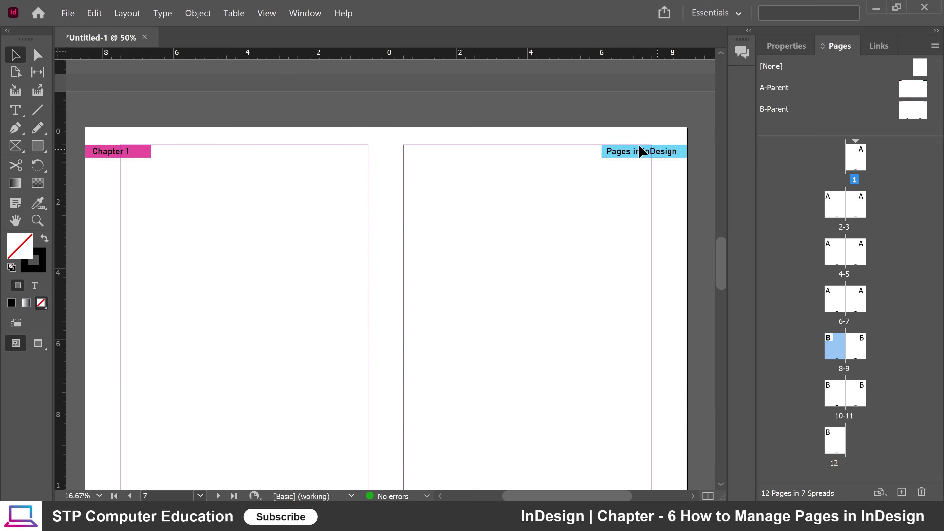
pyautogui.scroll(-20, 491, 205)
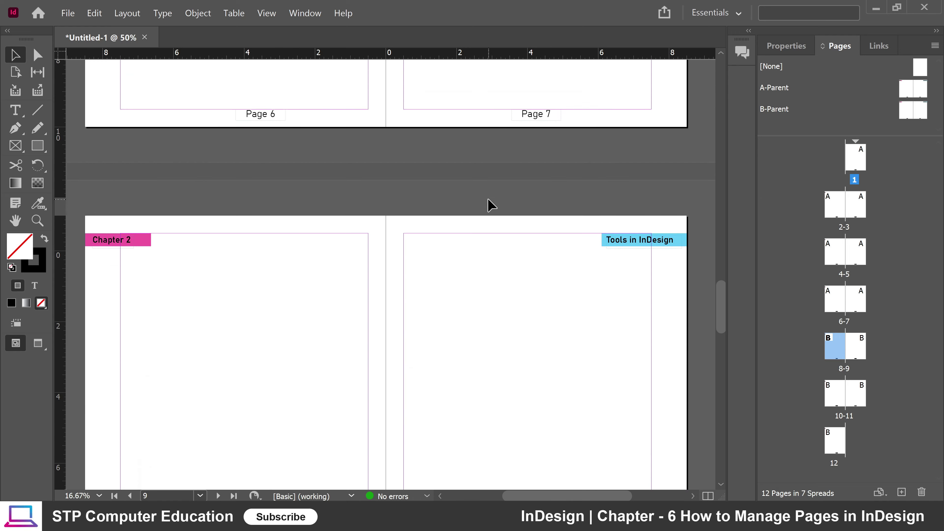
pyautogui.scroll(-15, 483, 202)
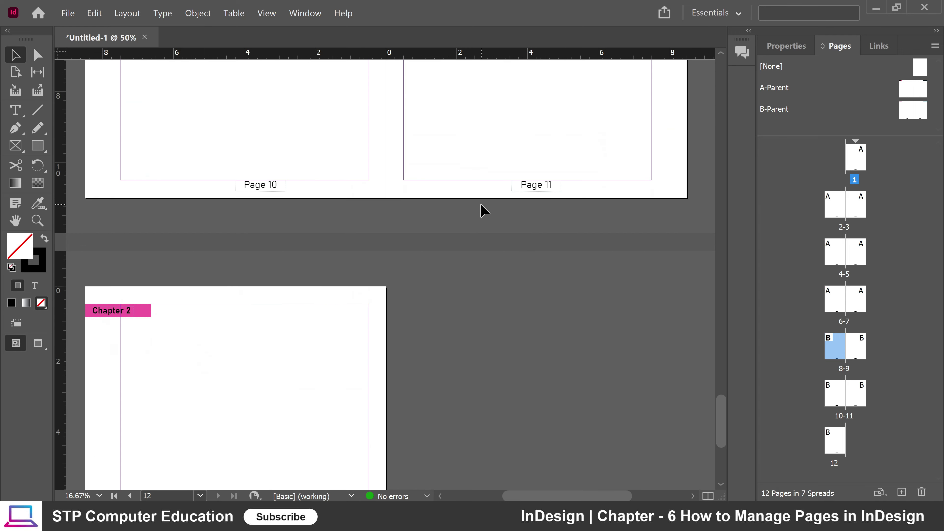
pyautogui.scroll(20, 480, 205)
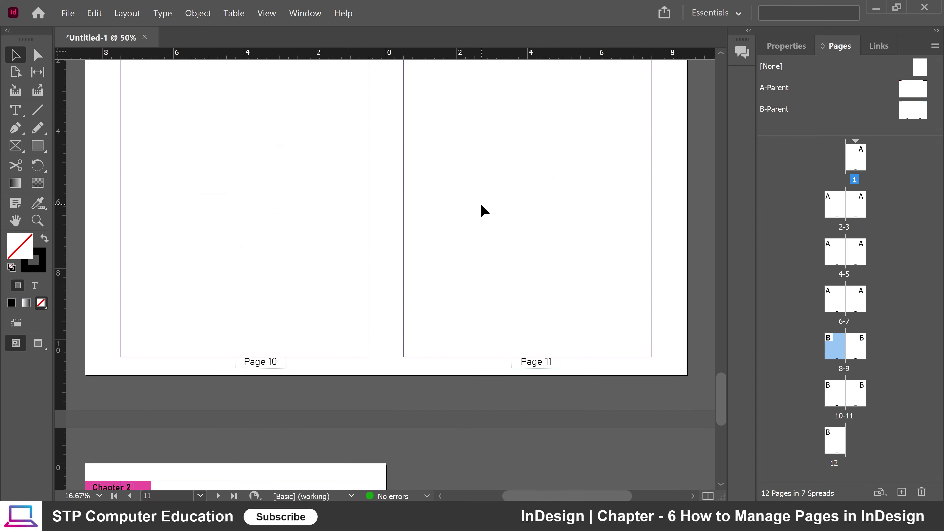
pyautogui.scroll(20, 481, 202)
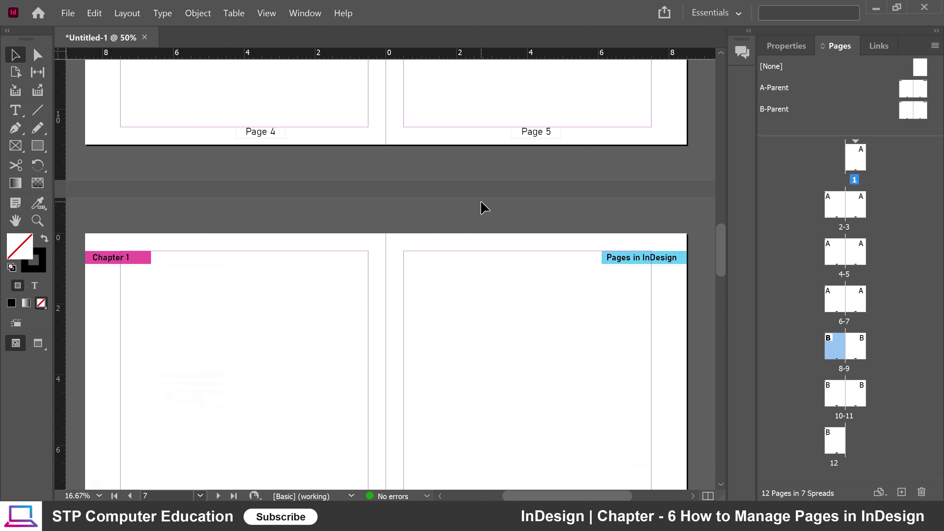
pyautogui.scroll(4, 482, 204)
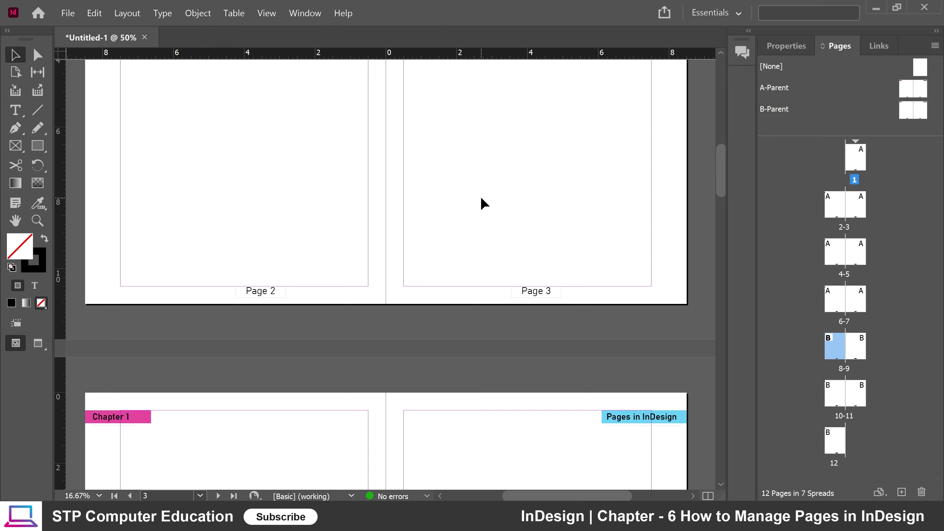
pyautogui.scroll(19, 483, 205)
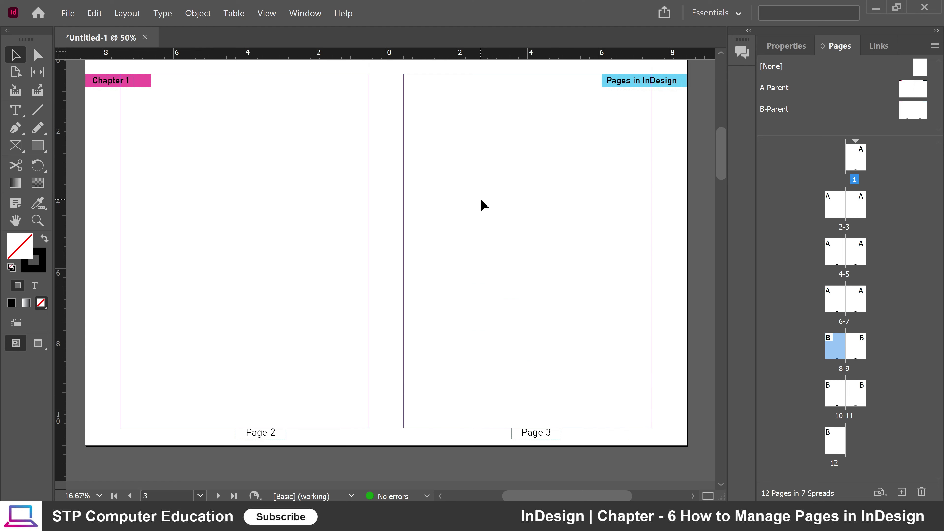
pyautogui.scroll(-2, 484, 205)
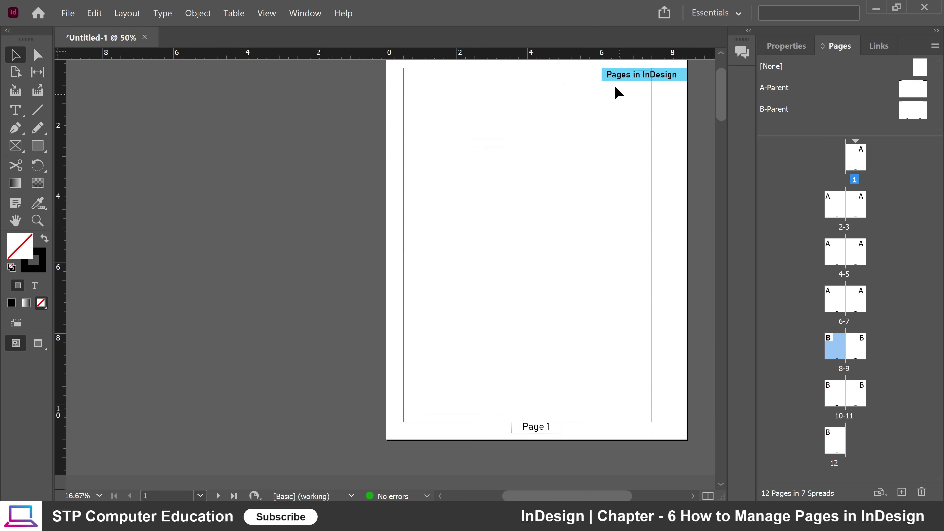
pyautogui.scroll(-13, 525, 196)
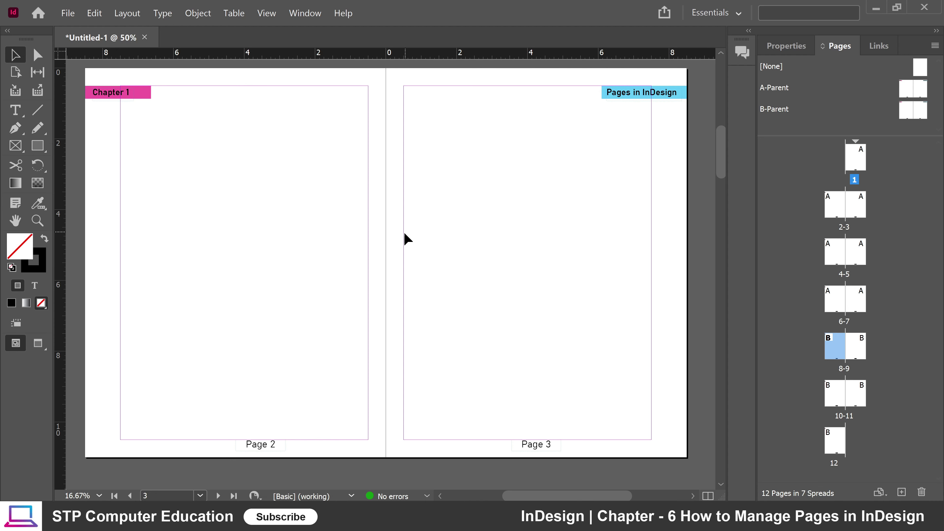
pyautogui.scroll(10, 397, 340)
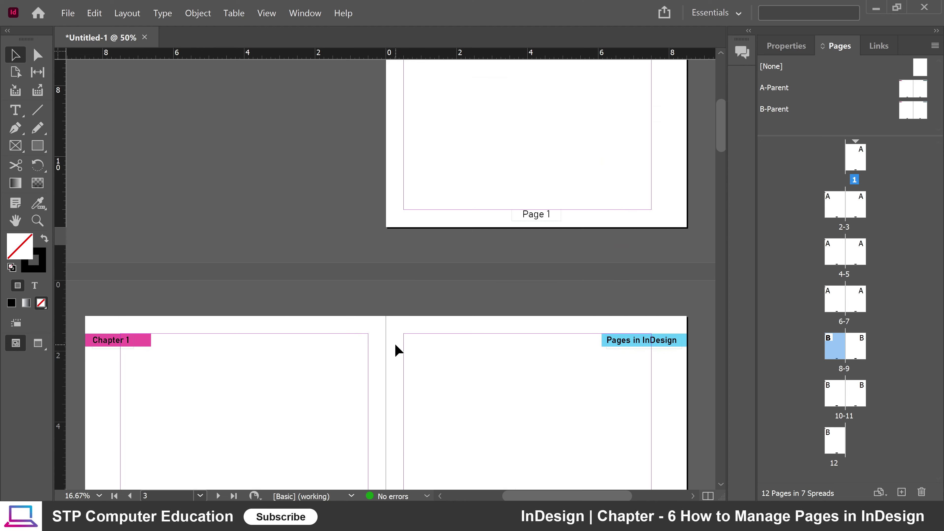
# Step: Examine the header and page number on page 1 and on the pages 2-3 spread
pyautogui.scroll(-5, 396, 350)
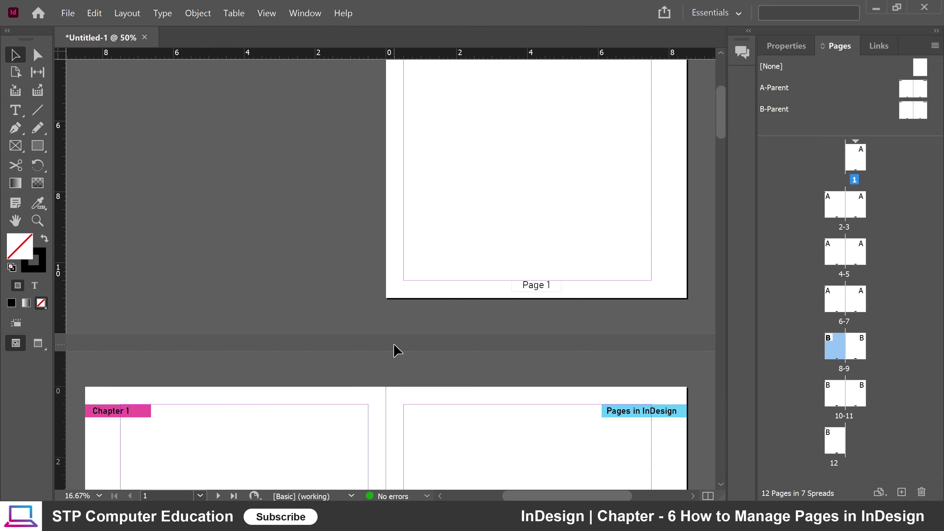
pyautogui.scroll(-4, 394, 346)
pyautogui.scroll(3, 393, 345)
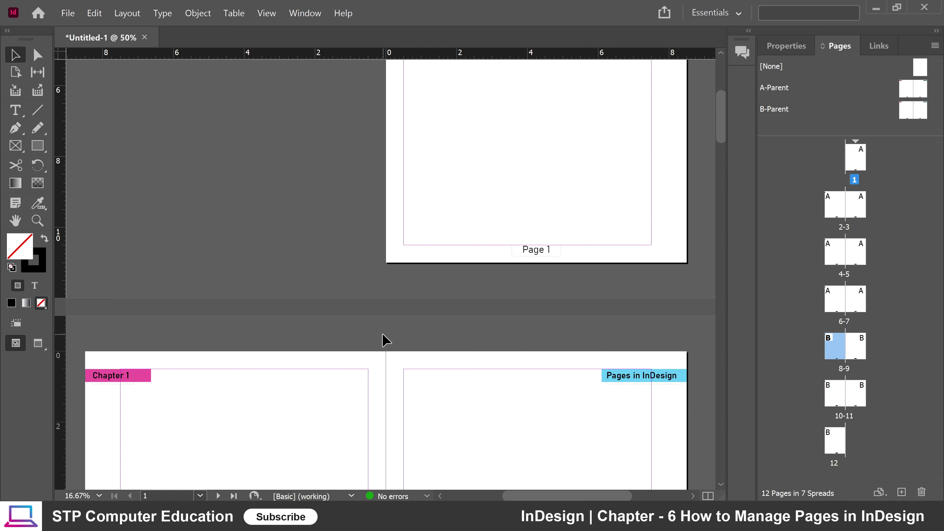
pyautogui.scroll(5, 387, 327)
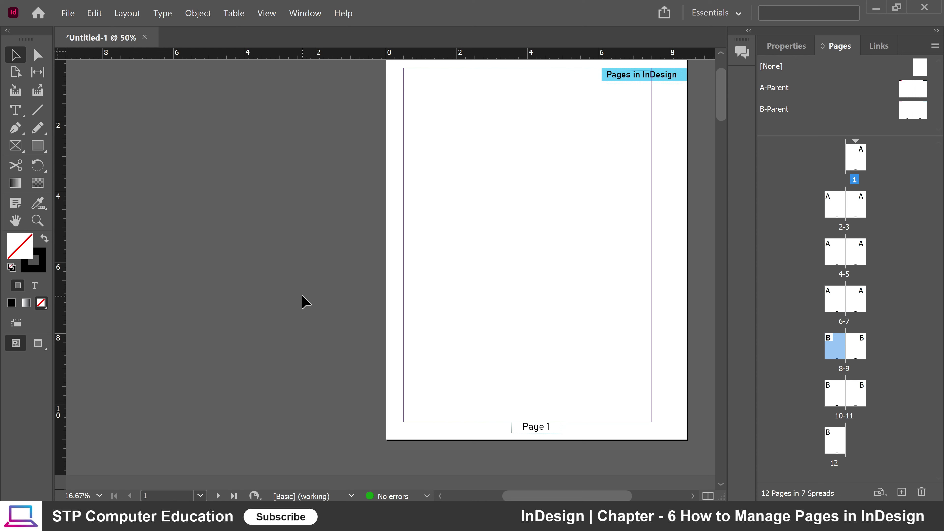
pyautogui.scroll(-5, 306, 302)
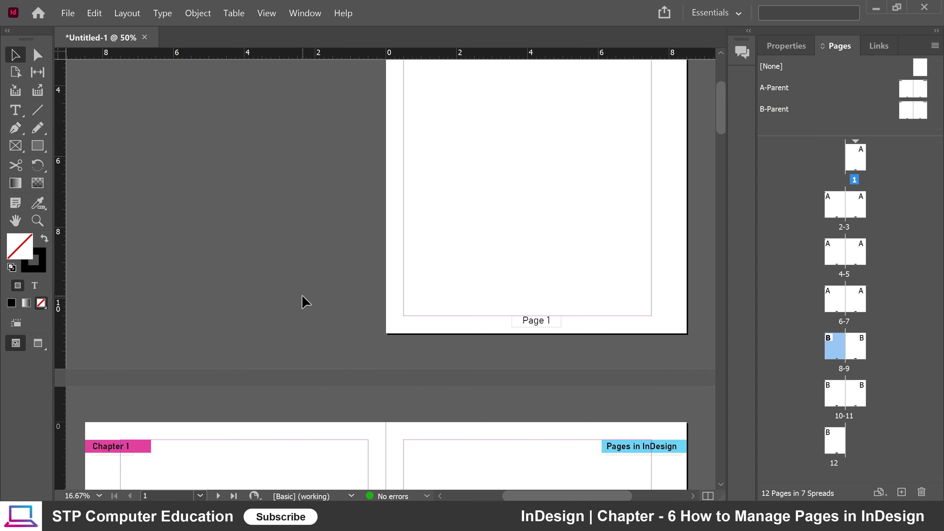
pyautogui.scroll(-4, 302, 295)
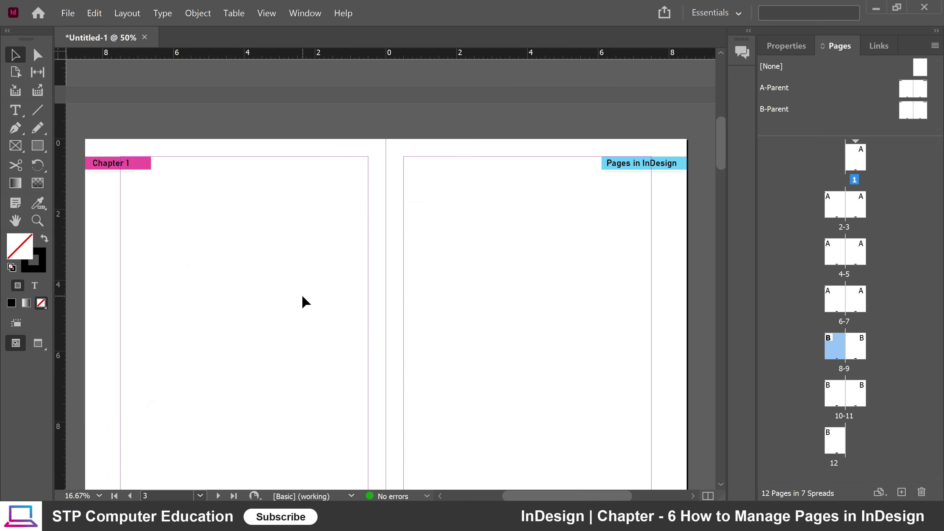
pyautogui.scroll(7, 365, 319)
pyautogui.scroll(3, 358, 326)
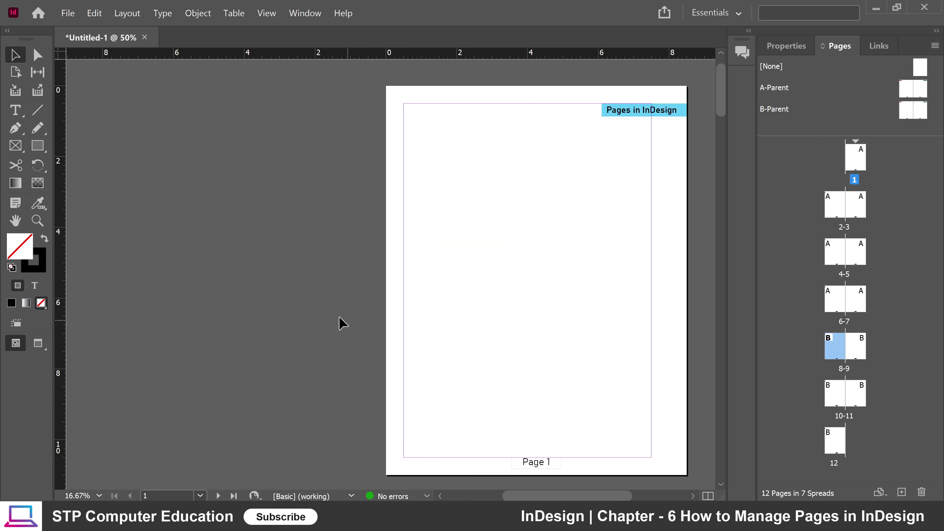
pyautogui.scroll(-6, 427, 327)
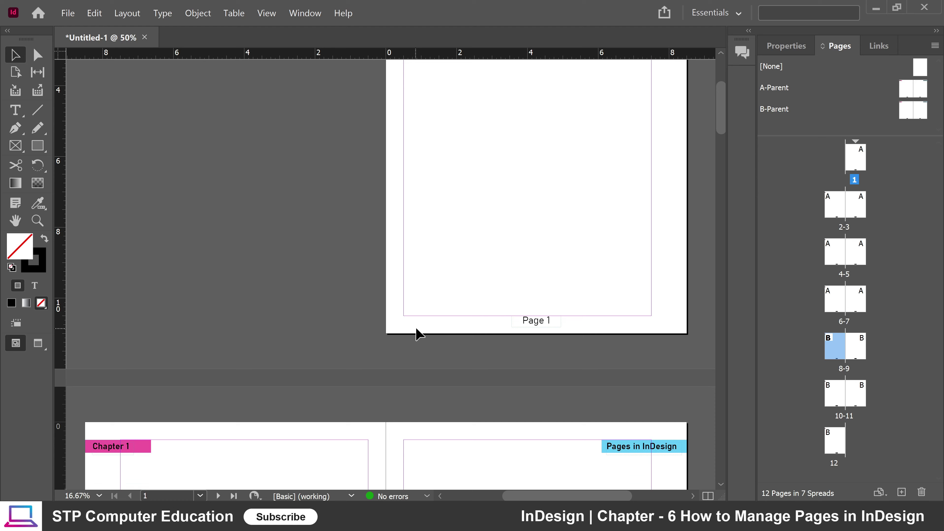
pyautogui.scroll(-14, 513, 253)
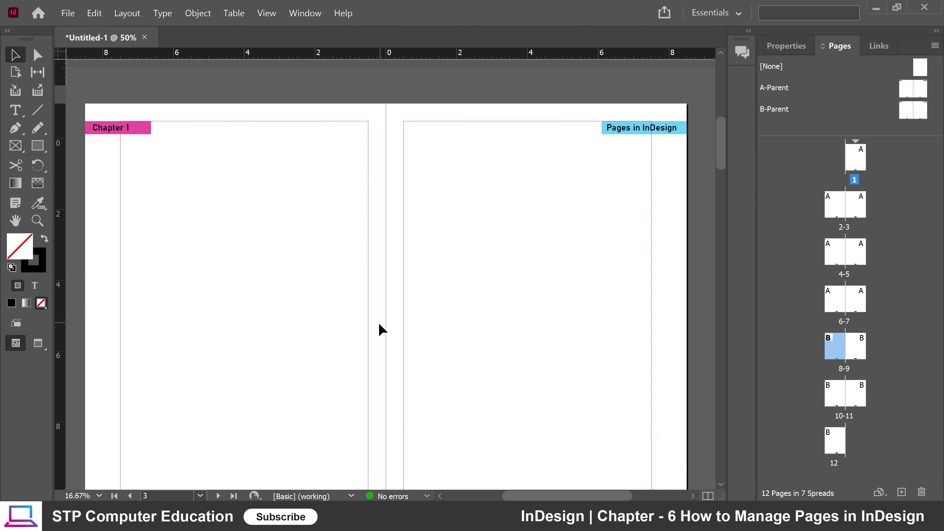
pyautogui.scroll(4, 521, 316)
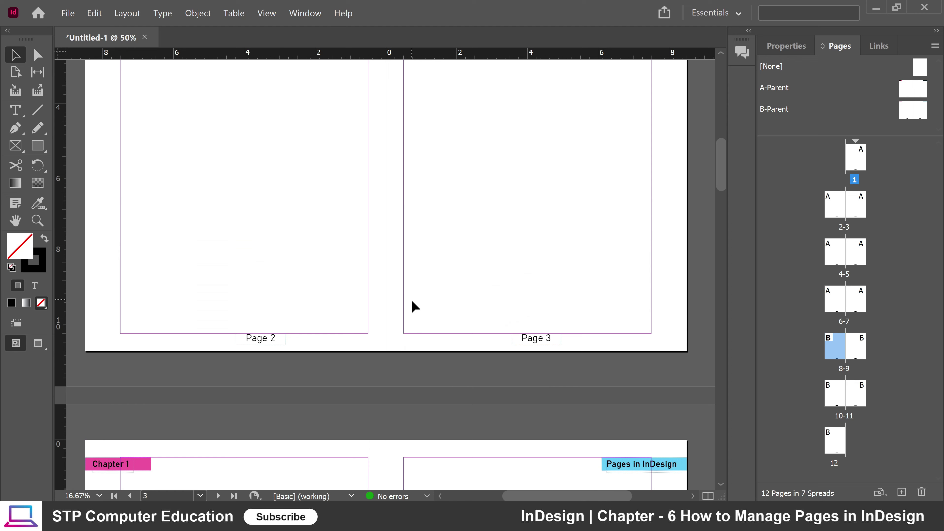
pyautogui.scroll(-7, 404, 302)
pyautogui.scroll(18, 381, 309)
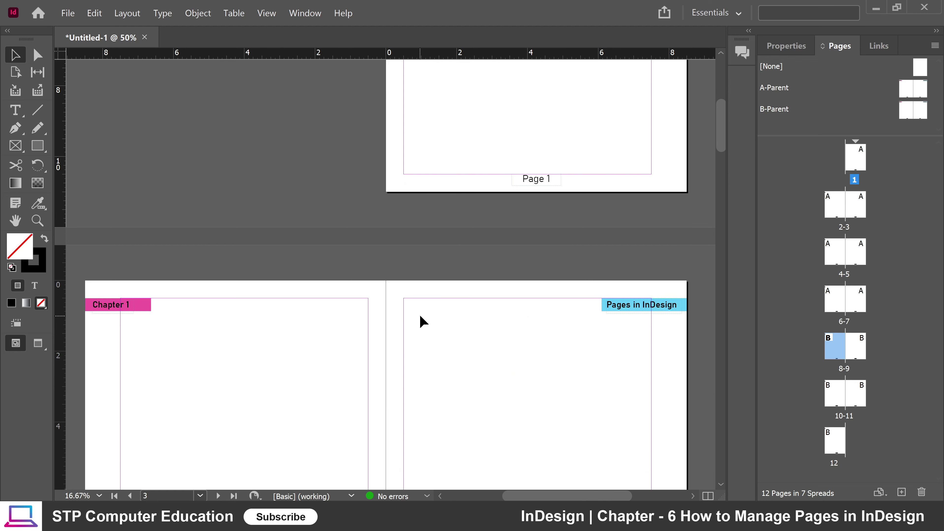
pyautogui.scroll(-8, 427, 323)
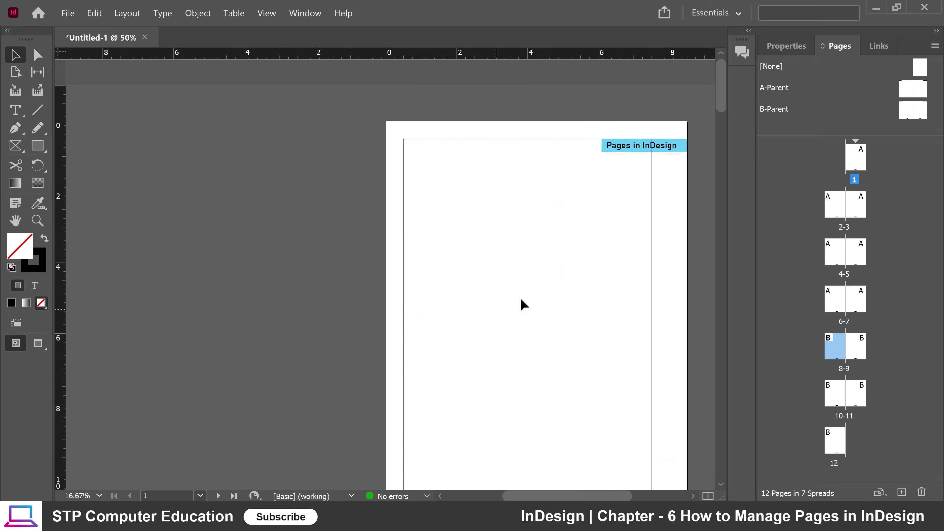
pyautogui.scroll(-2, 513, 301)
pyautogui.scroll(2, 491, 283)
pyautogui.scroll(-2, 515, 270)
pyautogui.scroll(1, 537, 293)
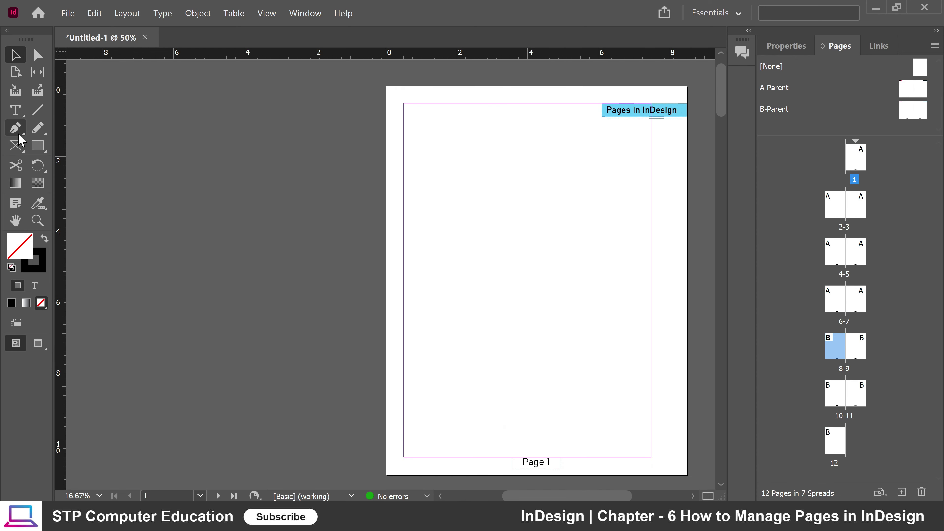
# Step: Create a text frame about 3.8 in wide in the middle of page 1 with InDesign and Book on separate lines
pyautogui.click(17, 118)
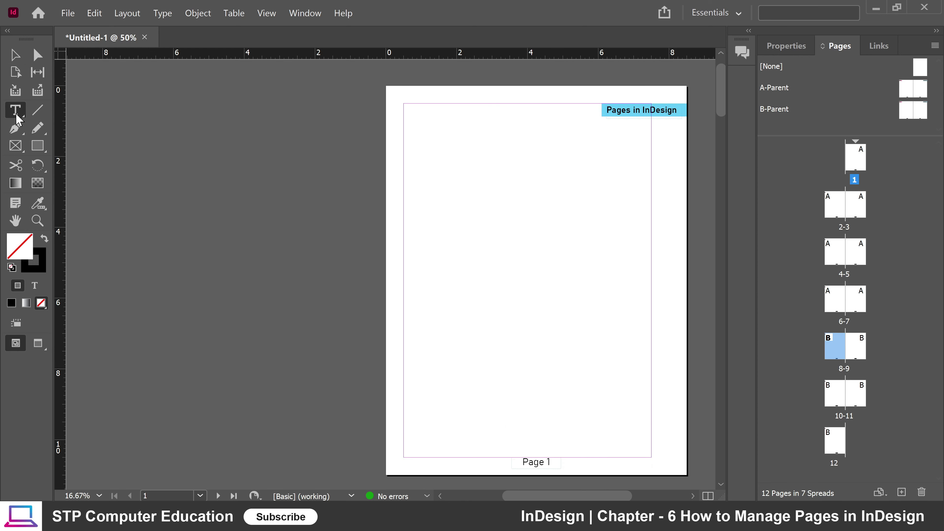
pyautogui.moveTo(461, 216); pyautogui.dragTo(596, 327)
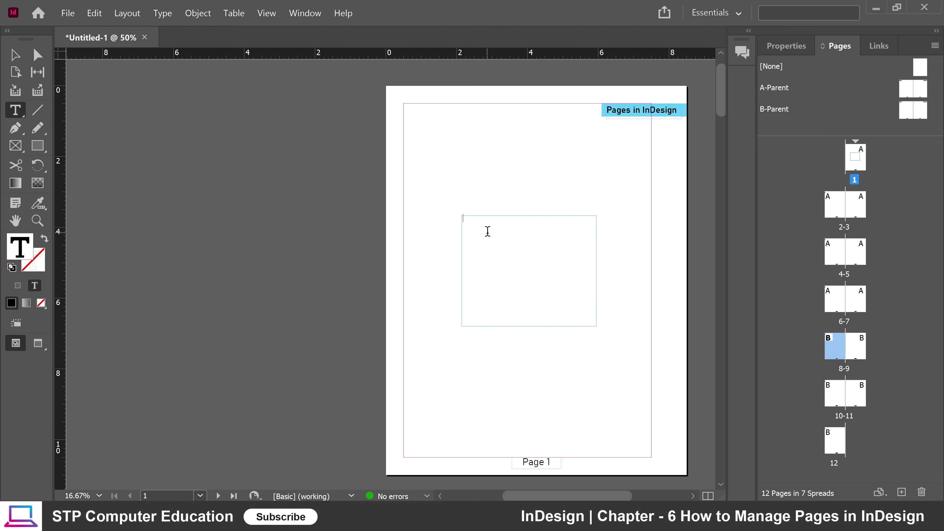
pyautogui.write('InDesign')
pyautogui.press('Return')
# Step: Enlarge all of the InDesign Book title text on page 1 to 62 pt
pyautogui.hotkey('ctrl', 'a')
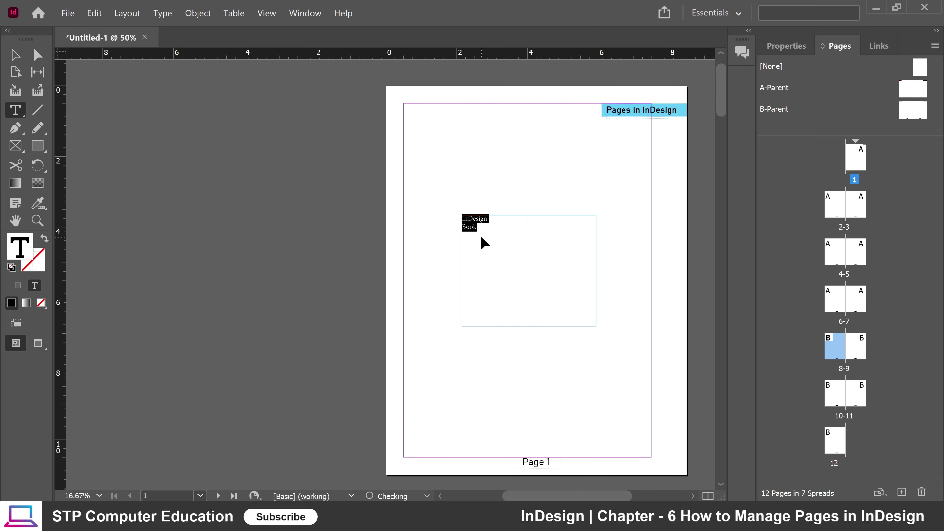
pyautogui.hotkey('ctrl', 'shift', '.')
pyautogui.hotkey('ctrl', 'shift', '.')
pyautogui.hotkey('ctrl', 'shift', '.')
pyautogui.hotkey('ctrl', 'shift', '.')
pyautogui.hotkey('ctrl', 'shift', '.')
pyautogui.hotkey('ctrl', 'shift', '.')
pyautogui.hotkey('ctrl', 'shift', '.')
pyautogui.hotkey('ctrl', 'shift', '.')
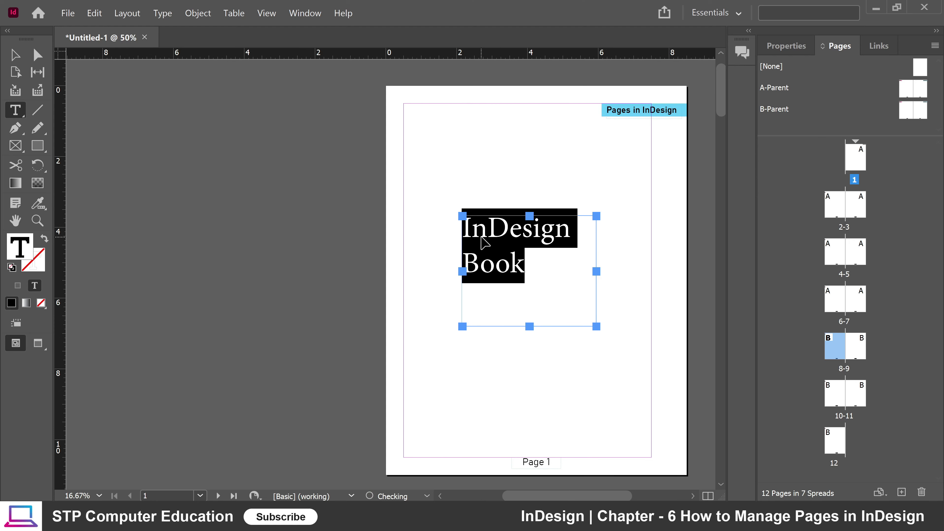
pyautogui.hotkey('ctrl', 'shift', '.')
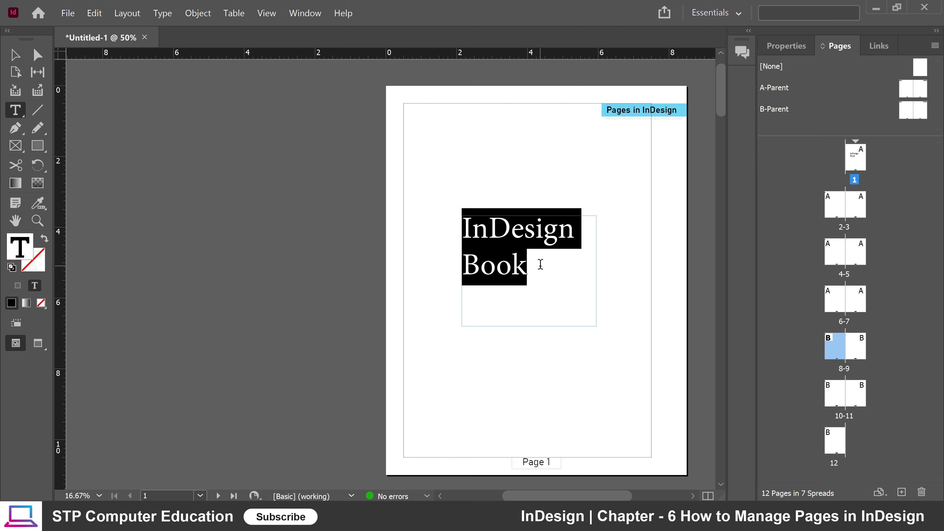
# Step: Center-align both lines of the InDesign Book title within its frame
pyautogui.click(540, 265)
pyautogui.hotkey('ctrl', 'a')
pyautogui.hotkey('ctrl', 'shift', 'c')
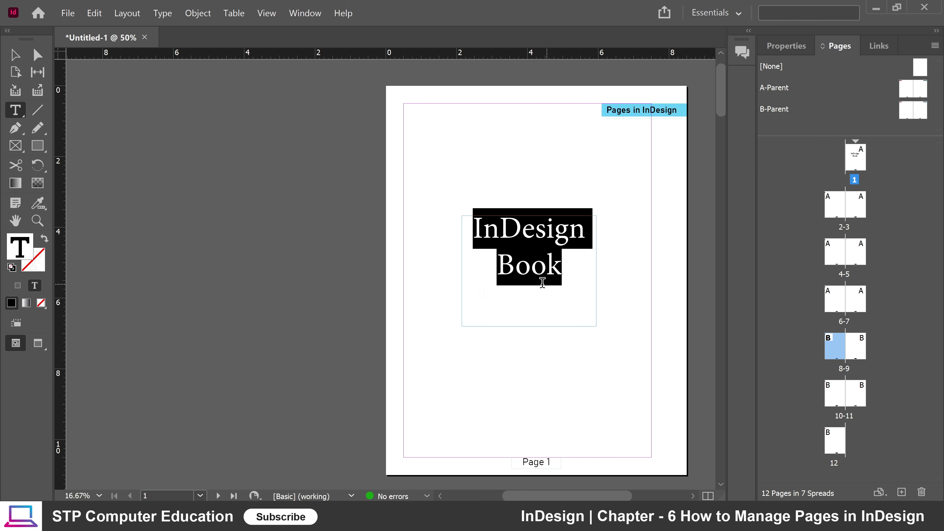
# Step: Change the font of the InDesign Book title to Bahnschrift
pyautogui.click(792, 48)
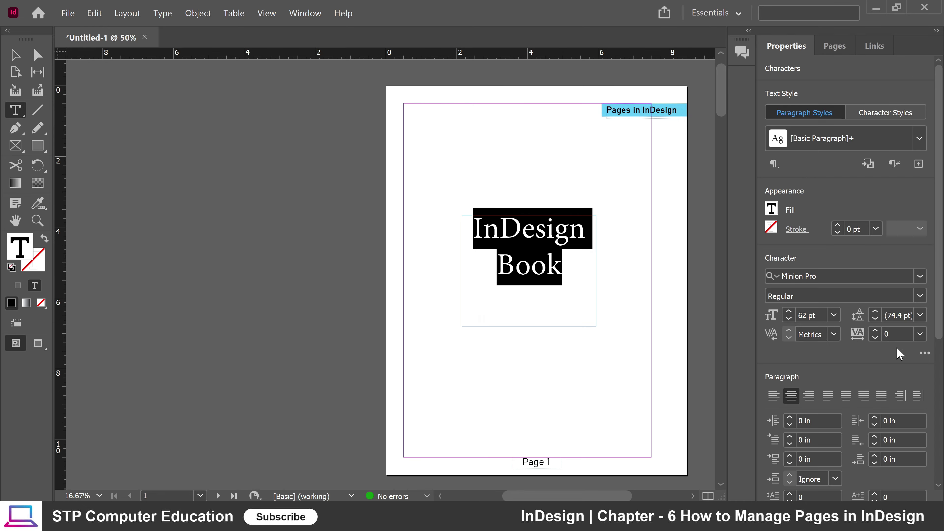
pyautogui.click(920, 276)
pyautogui.scroll(2, 939, 214)
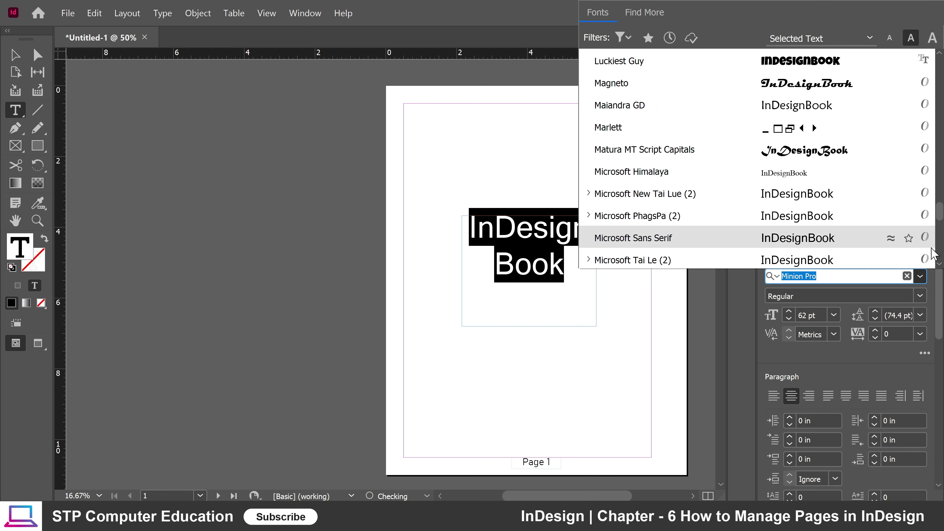
pyautogui.scroll(15, 939, 216)
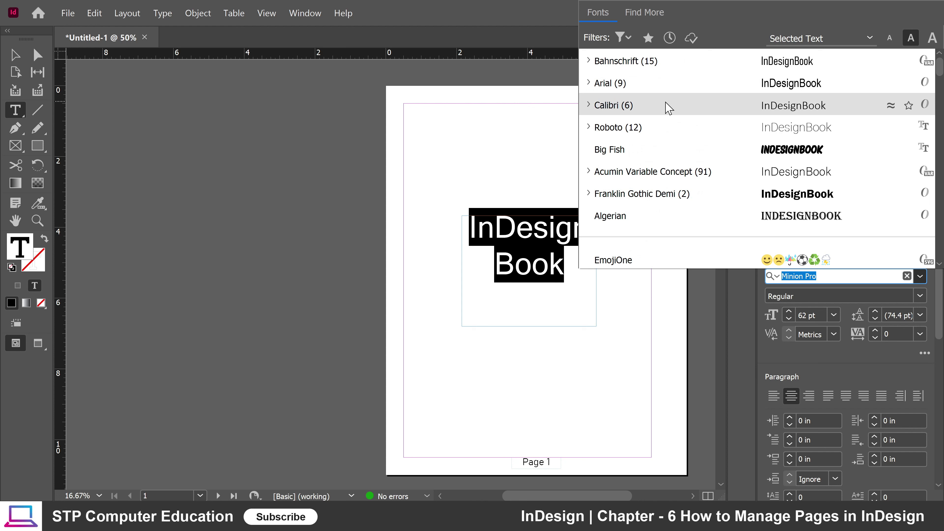
pyautogui.click(619, 62)
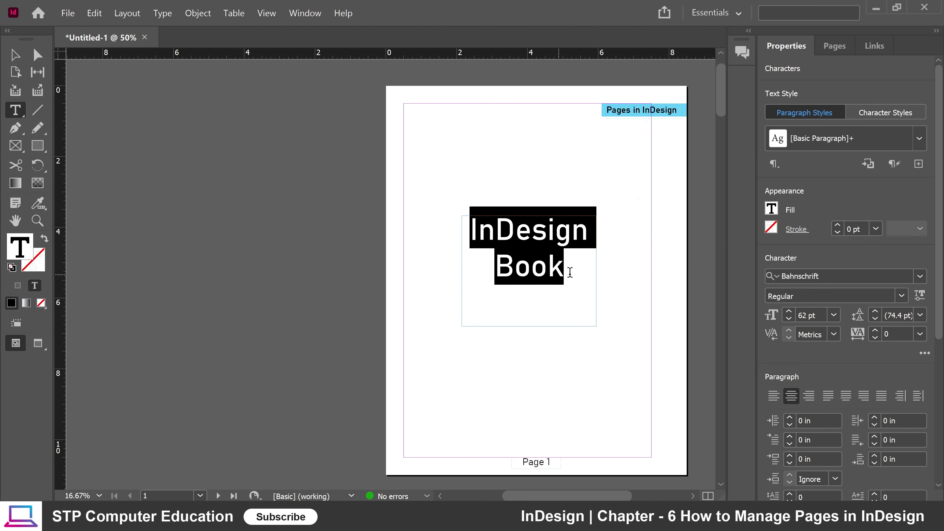
pyautogui.click(563, 276)
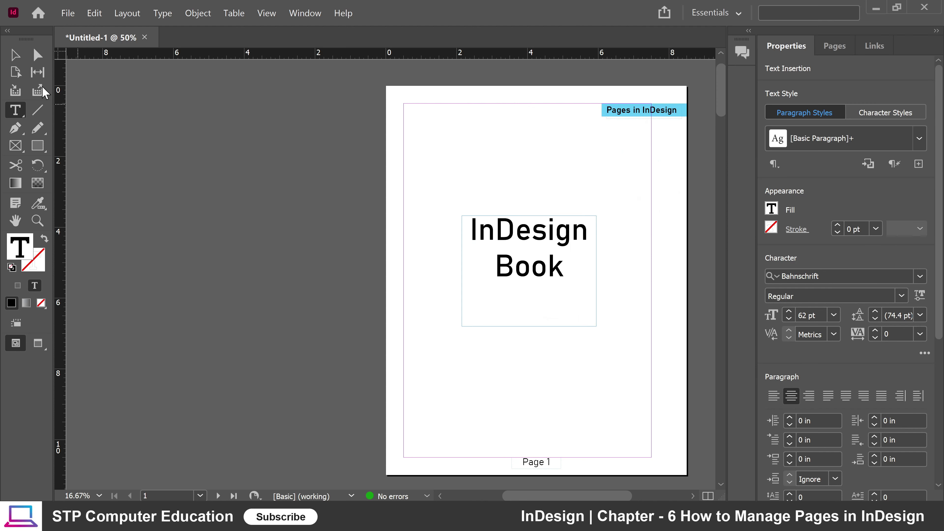
# Step: Shorten the title frame to 1.825 in high and position it near the page center at X 2.35 in, Y 4.275 in
pyautogui.click(15, 55)
pyautogui.moveTo(528, 326); pyautogui.dragTo(543, 300)
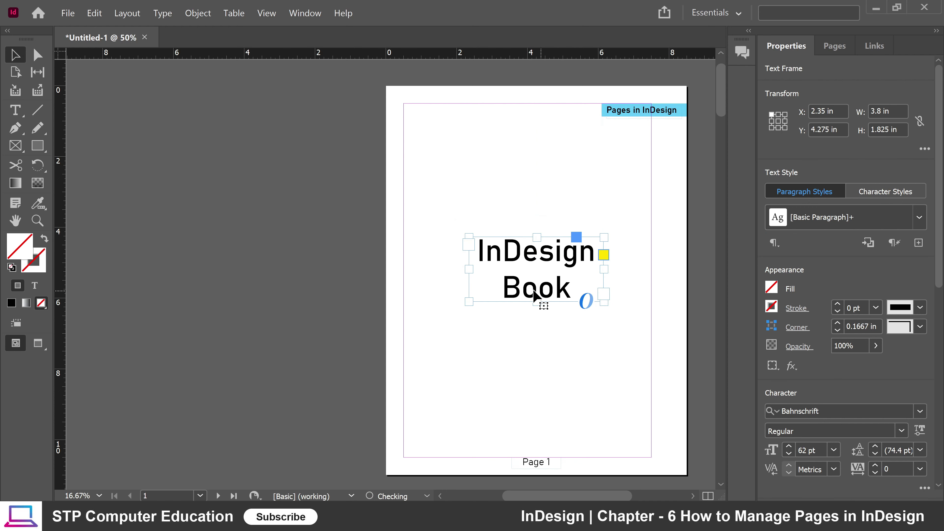
pyautogui.click(377, 285)
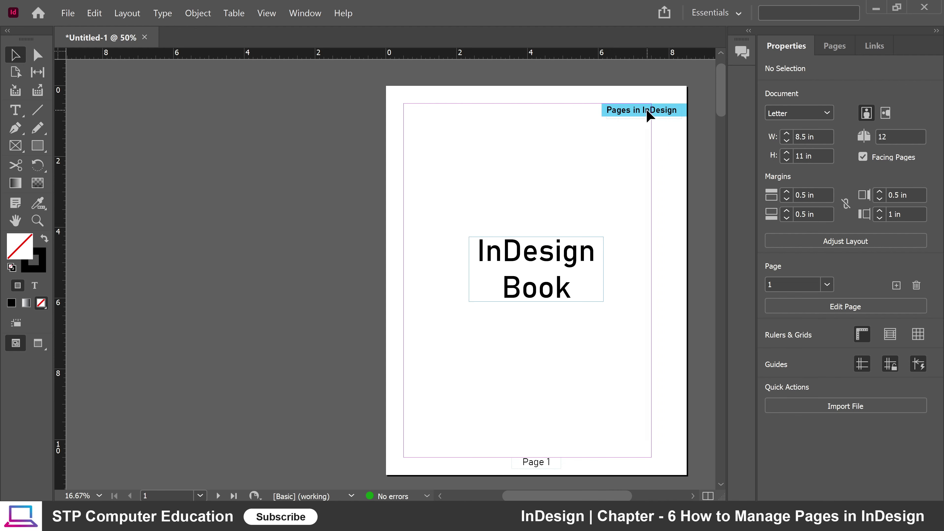
# Step: Apply the [None] parent to page 1 to remove its header and page number
pyautogui.click(836, 46)
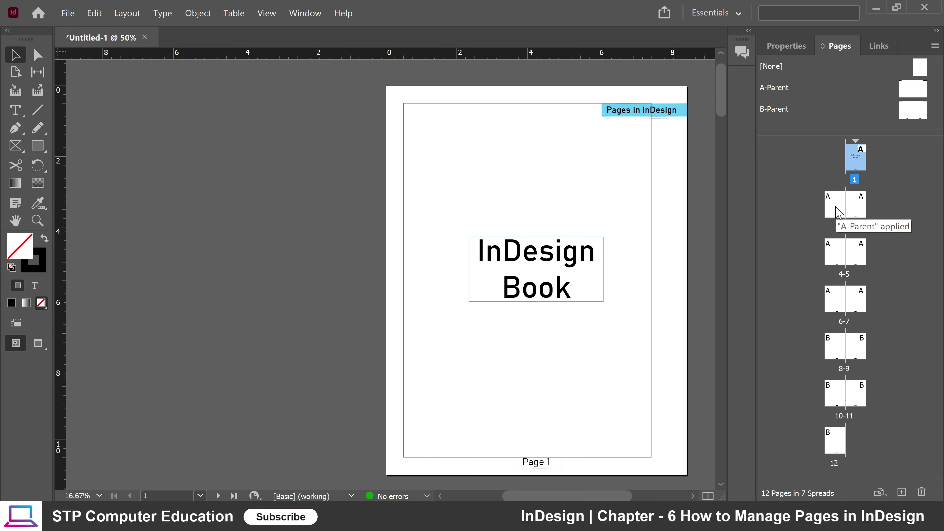
pyautogui.scroll(-10, 446, 281)
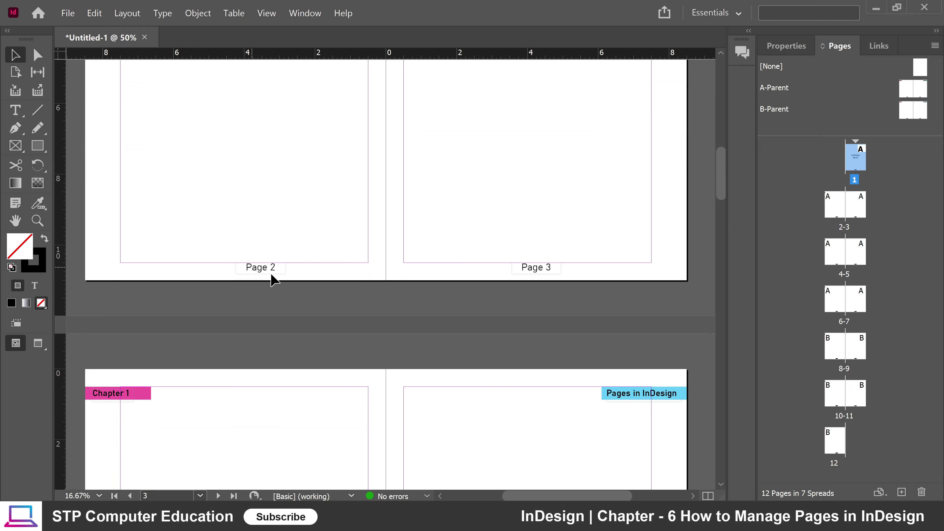
pyautogui.scroll(10, 539, 300)
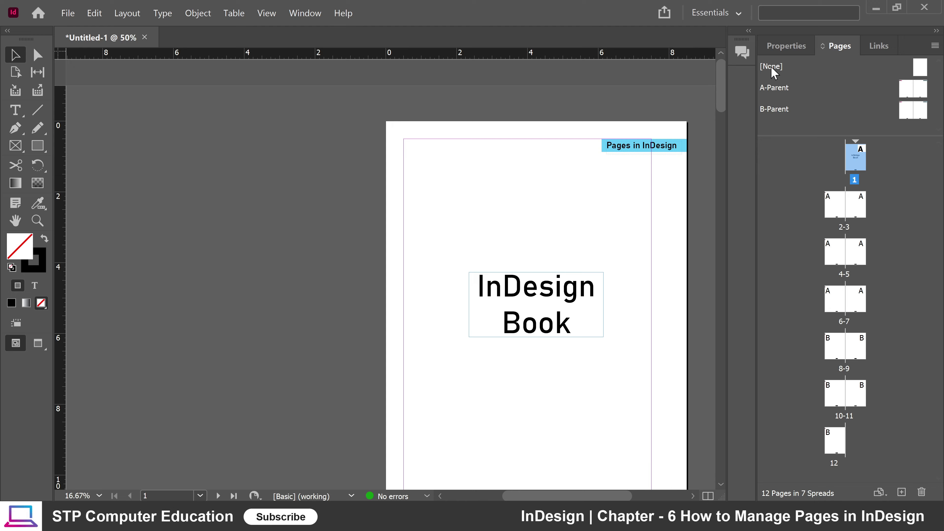
pyautogui.rightClick(855, 157)
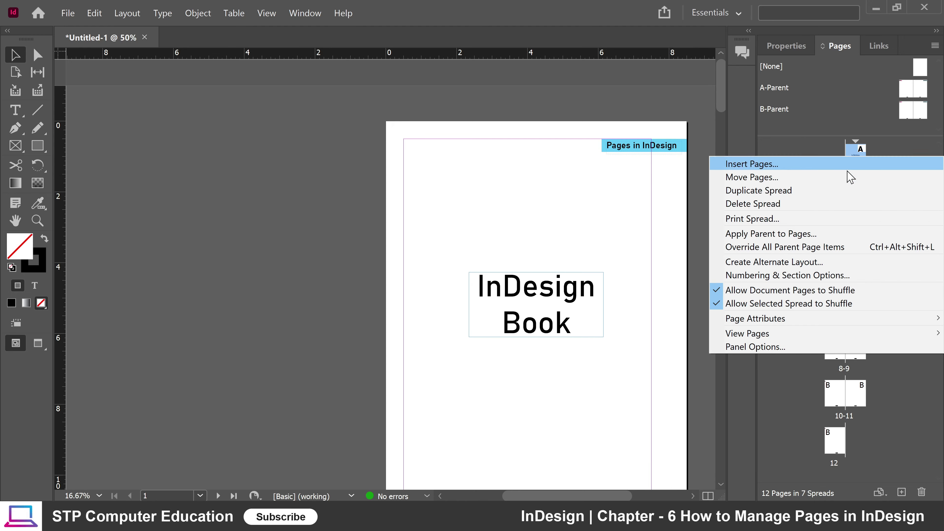
pyautogui.click(760, 236)
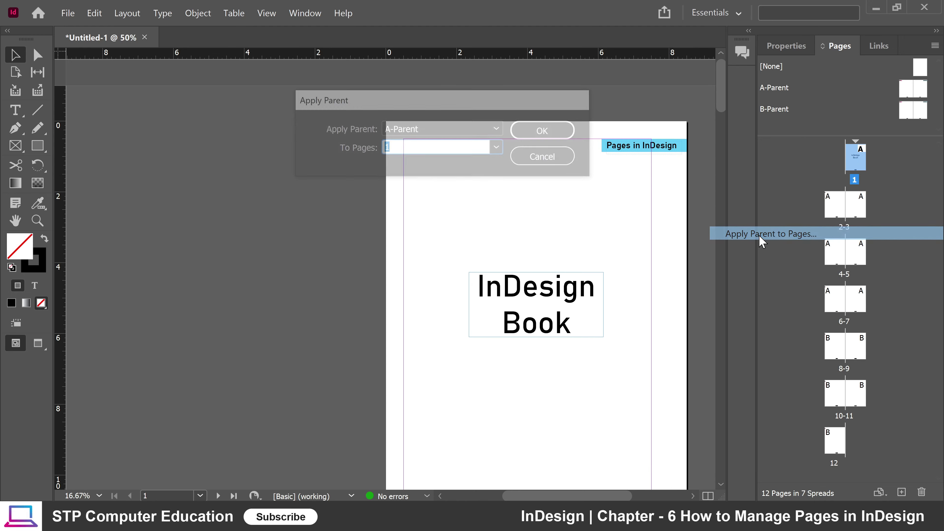
pyautogui.click(416, 130)
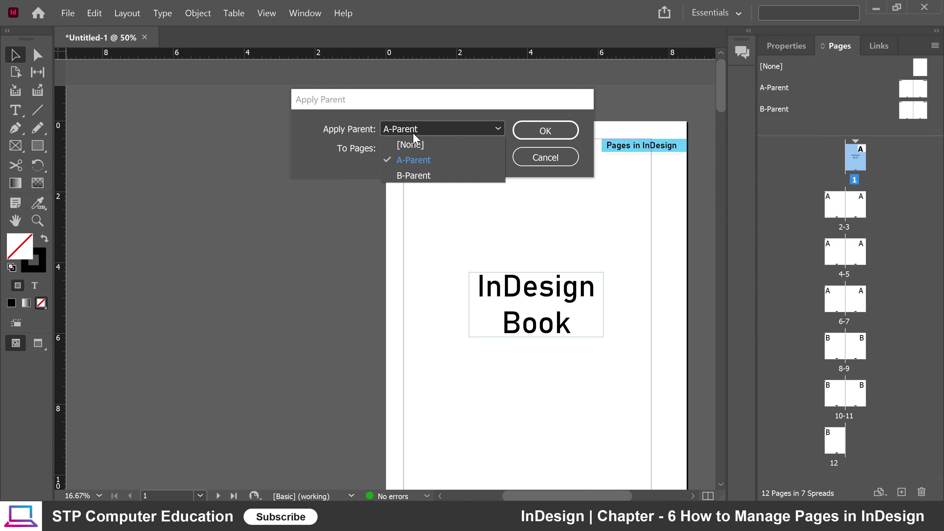
pyautogui.click(416, 149)
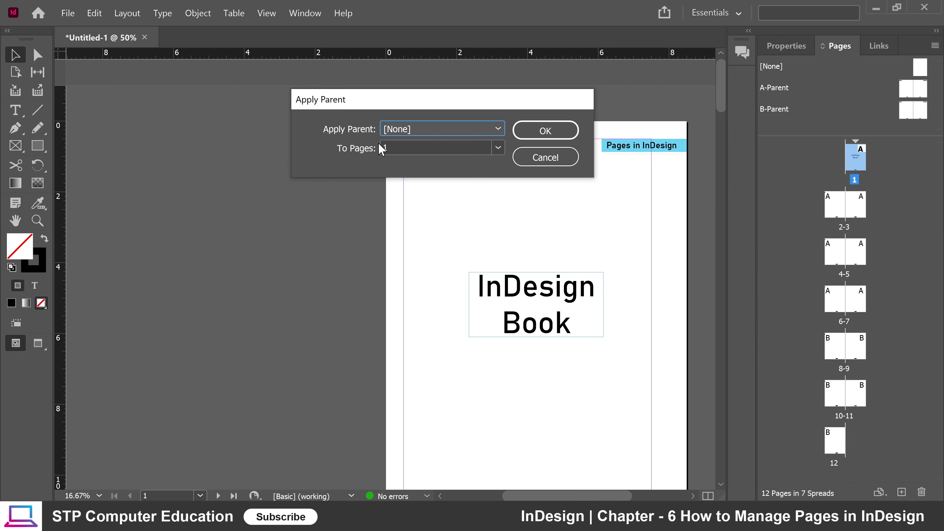
pyautogui.click(546, 133)
# Step: Look through pages 1-3 to compare the title page with the spread that uses A-Parent
pyautogui.scroll(-10, 636, 182)
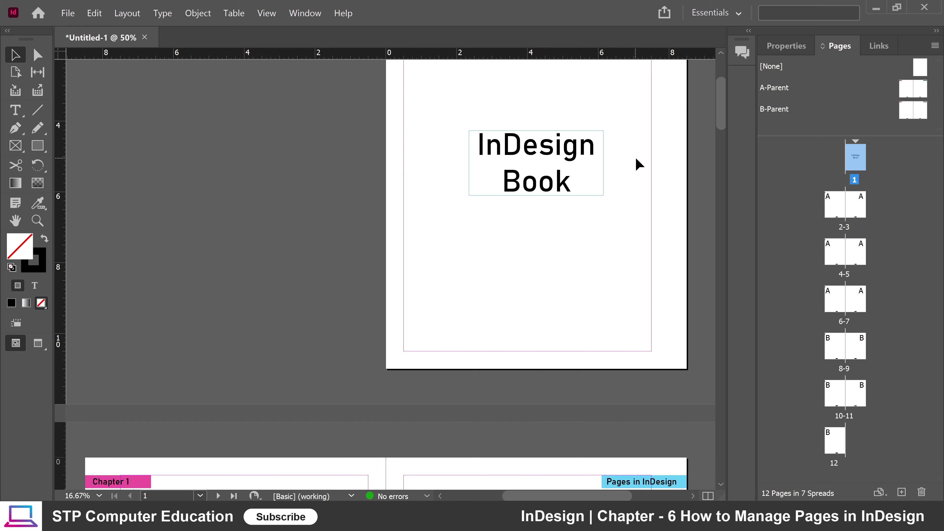
pyautogui.scroll(-3, 329, 303)
pyautogui.scroll(2, 274, 289)
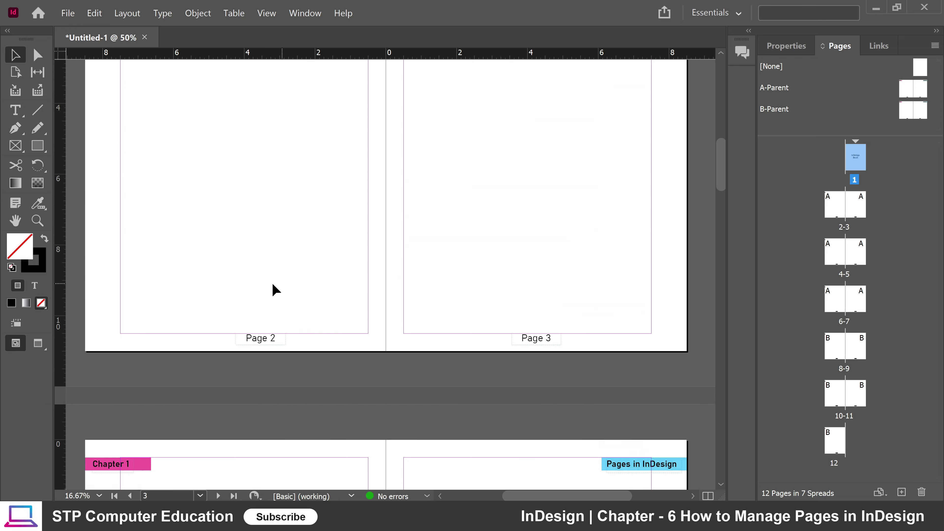
pyautogui.scroll(-2, 285, 293)
pyautogui.scroll(10, 466, 265)
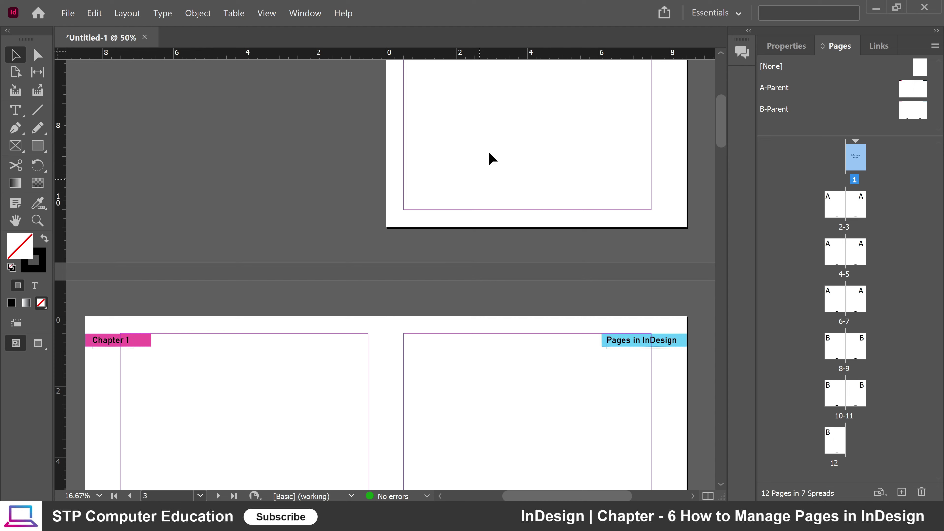
# Step: Disable Allow Document Pages to Shuffle and Allow Selected Spread to Shuffle for the spread with pages 2-3
pyautogui.scroll(-10, 522, 186)
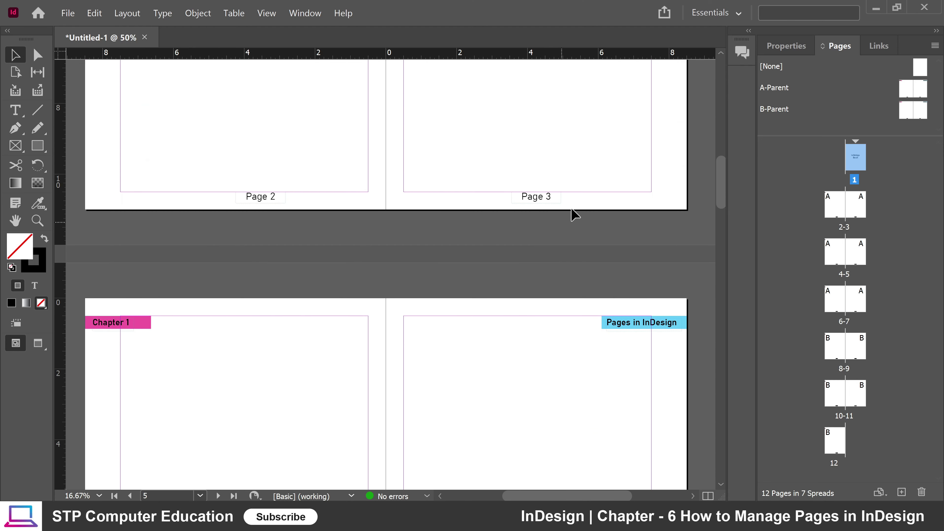
pyautogui.scroll(3, 377, 235)
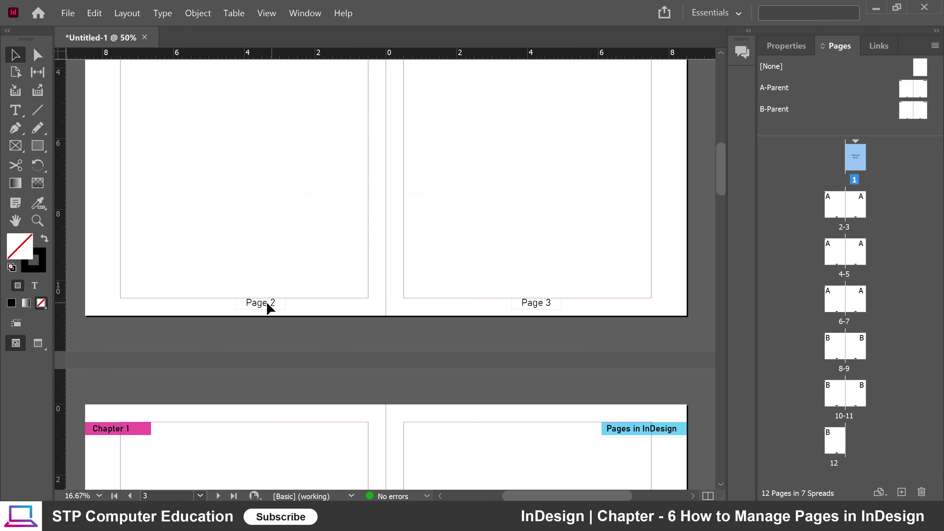
pyautogui.scroll(-5, 388, 282)
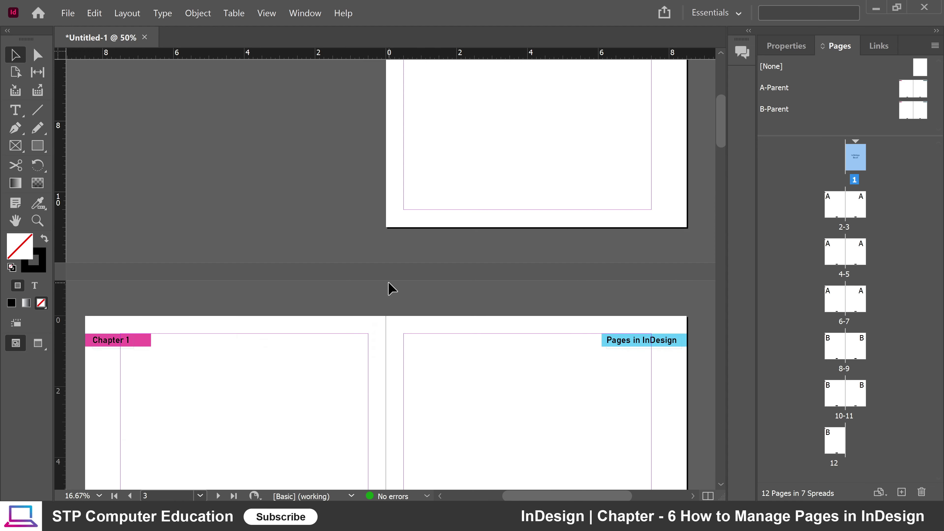
pyautogui.scroll(-6, 388, 281)
pyautogui.scroll(1, 388, 281)
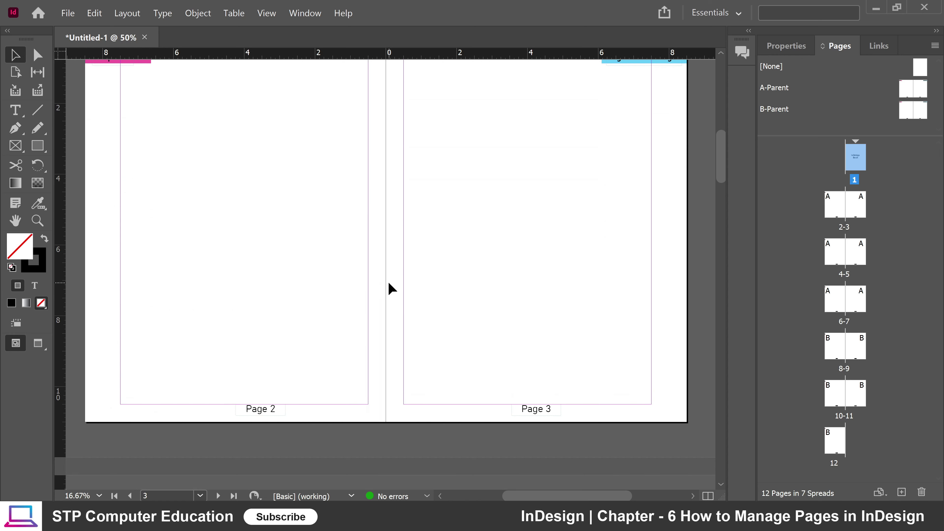
pyautogui.scroll(-2, 396, 281)
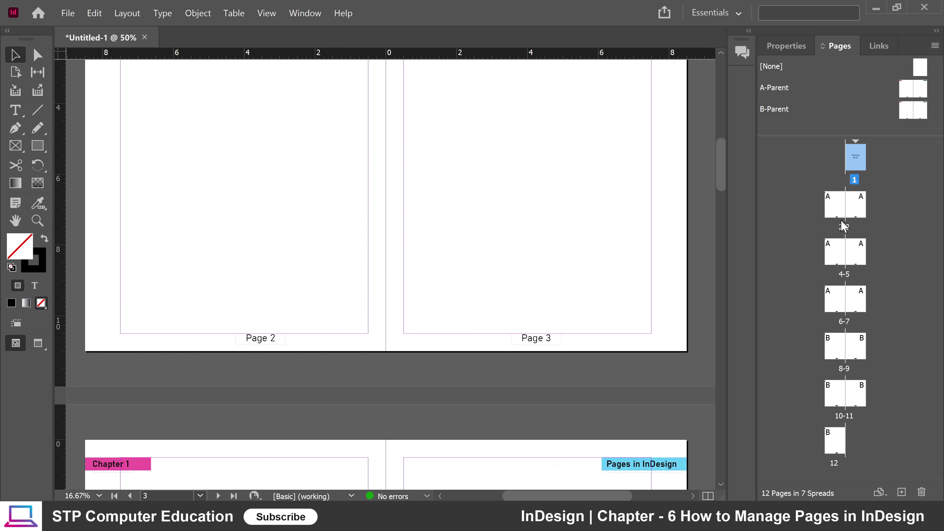
pyautogui.click(831, 209)
pyautogui.rightClick(832, 213)
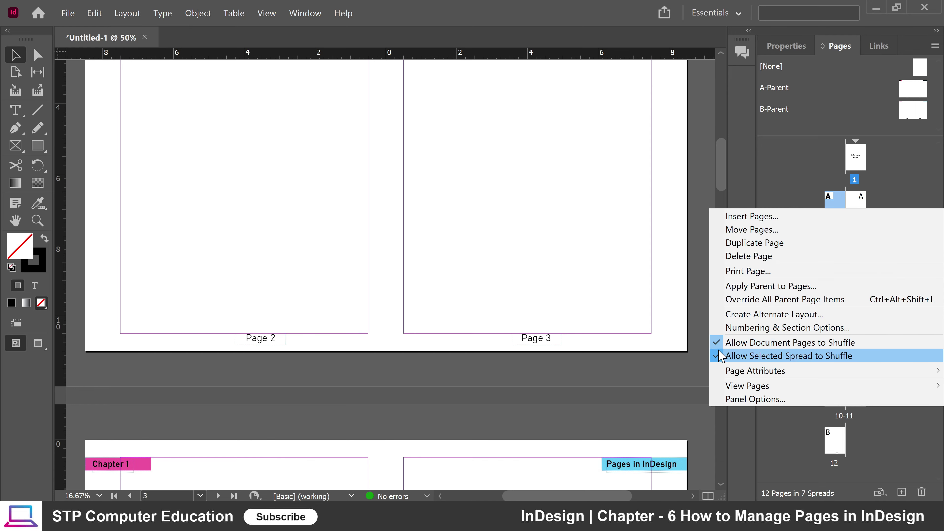
pyautogui.click(718, 342)
pyautogui.rightClick(838, 206)
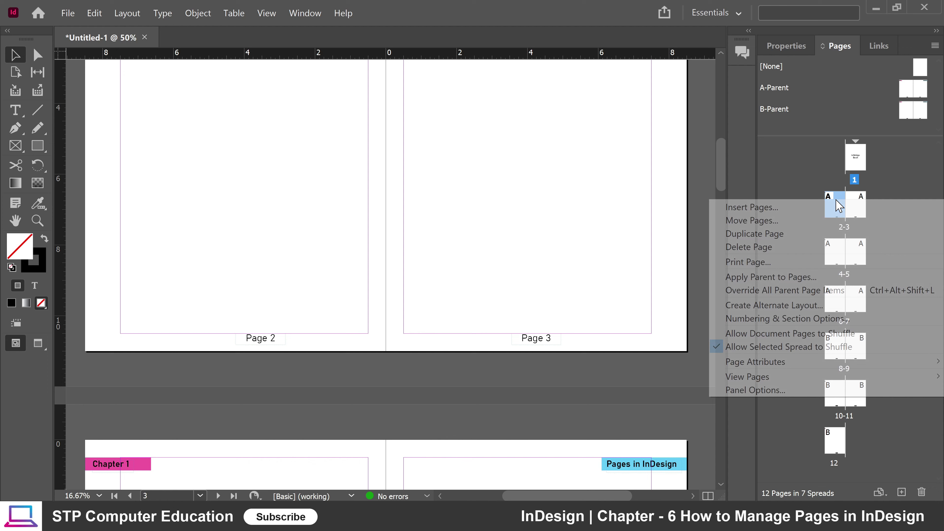
pyautogui.click(719, 348)
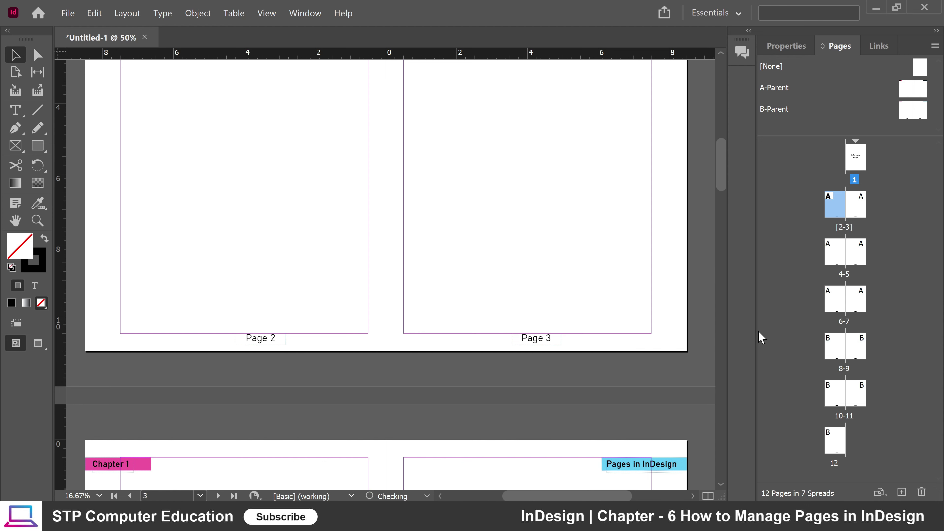
# Step: Start a new section at page 2 with page numbering starting at 1, accepting the duplicate page number
pyautogui.rightClick(834, 207)
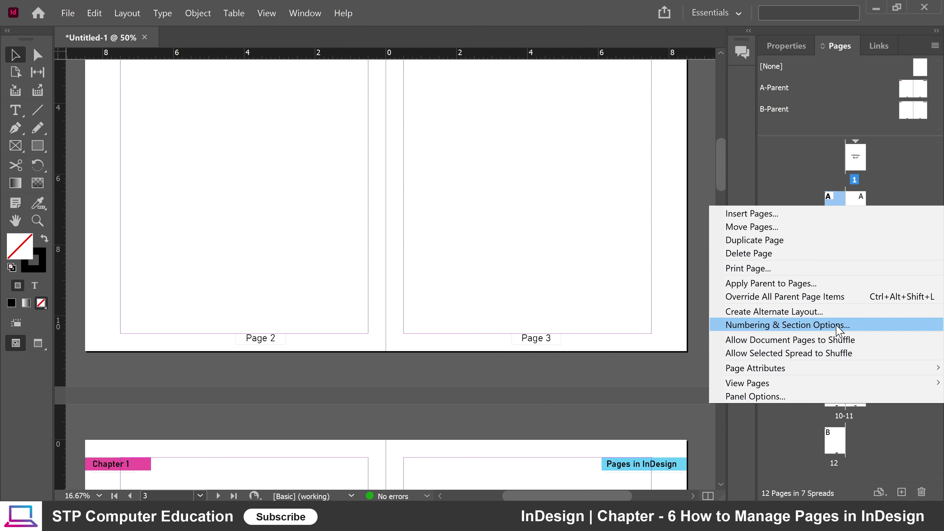
pyautogui.click(769, 327)
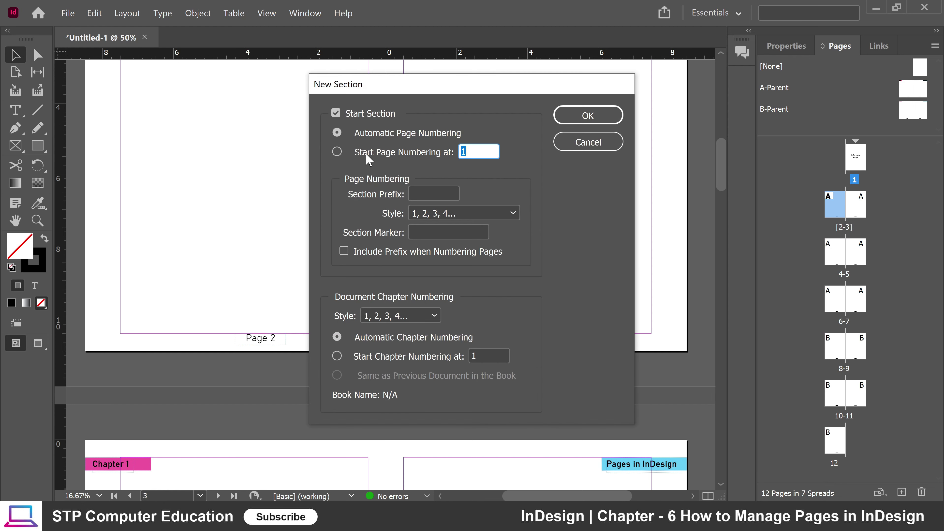
pyautogui.click(338, 153)
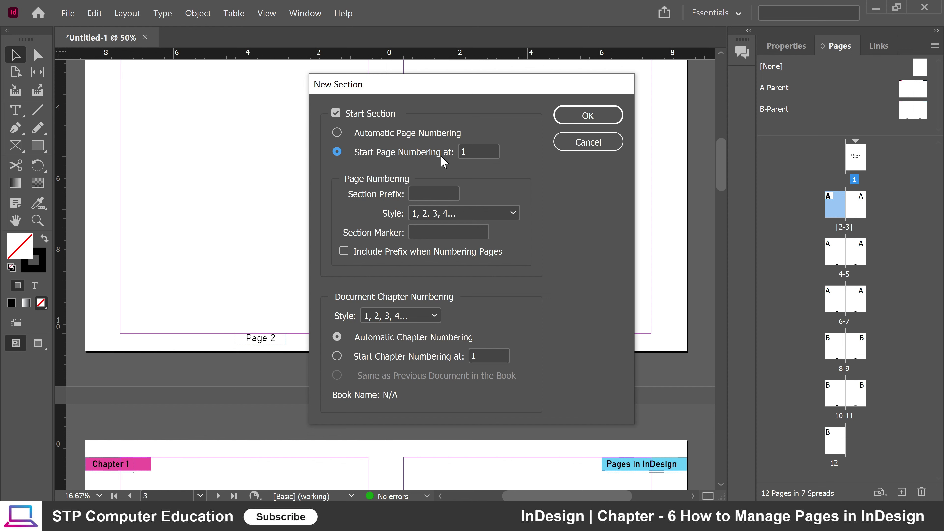
pyautogui.click(587, 117)
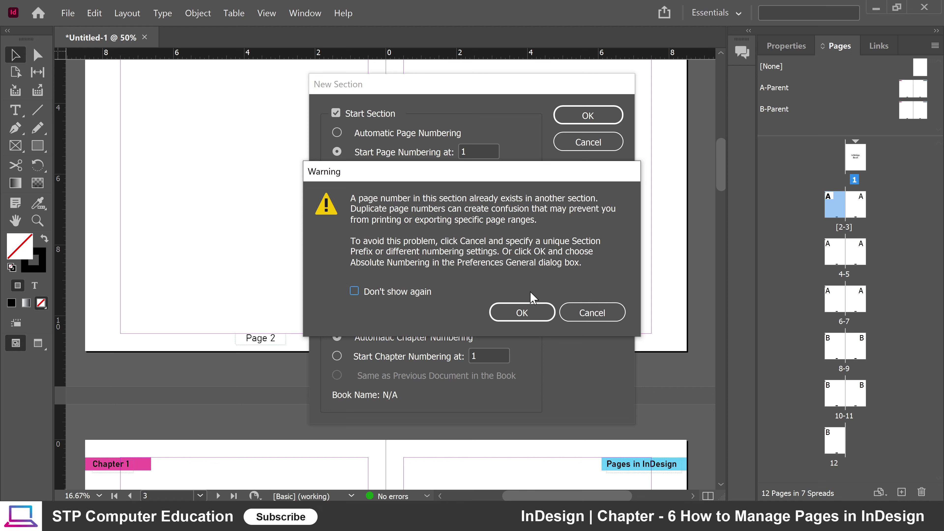
pyautogui.click(522, 313)
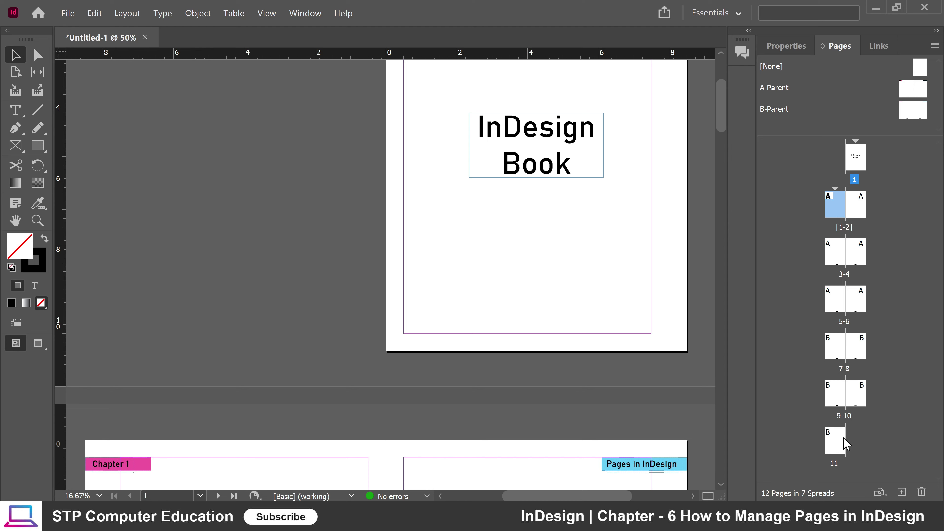
# Step: Look through the document from the title page to the last spreads to check the page numbering of the new section
pyautogui.scroll(-5, 350, 227)
pyautogui.scroll(5, 351, 228)
pyautogui.scroll(-2, 352, 234)
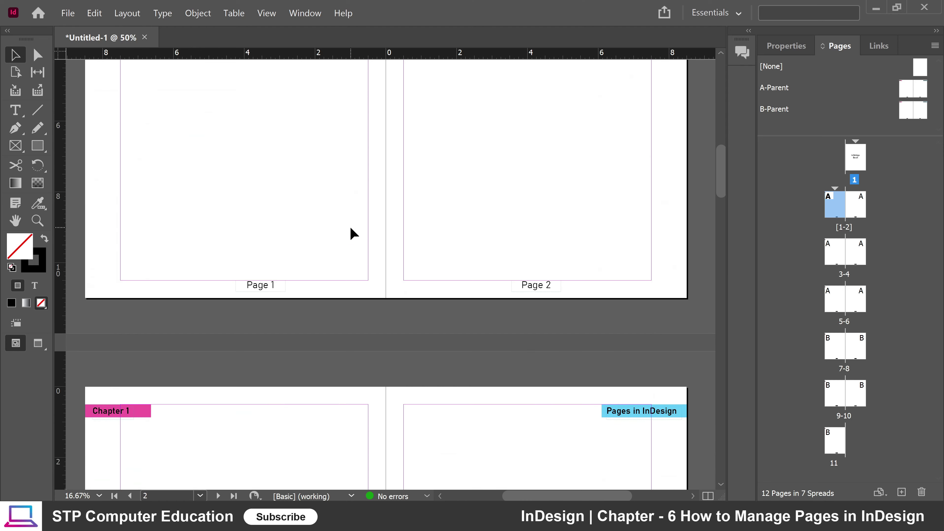
pyautogui.scroll(-10, 479, 296)
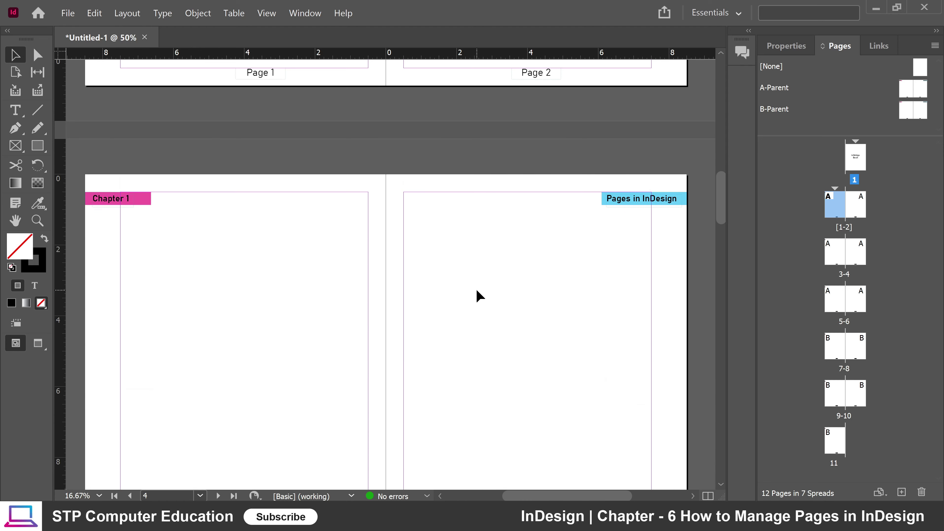
pyautogui.scroll(-10, 513, 318)
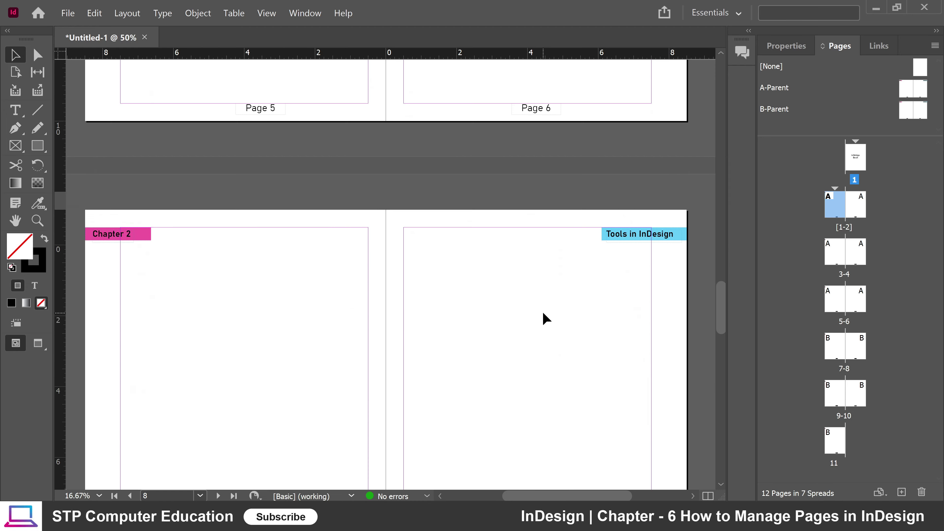
pyautogui.scroll(3, 485, 331)
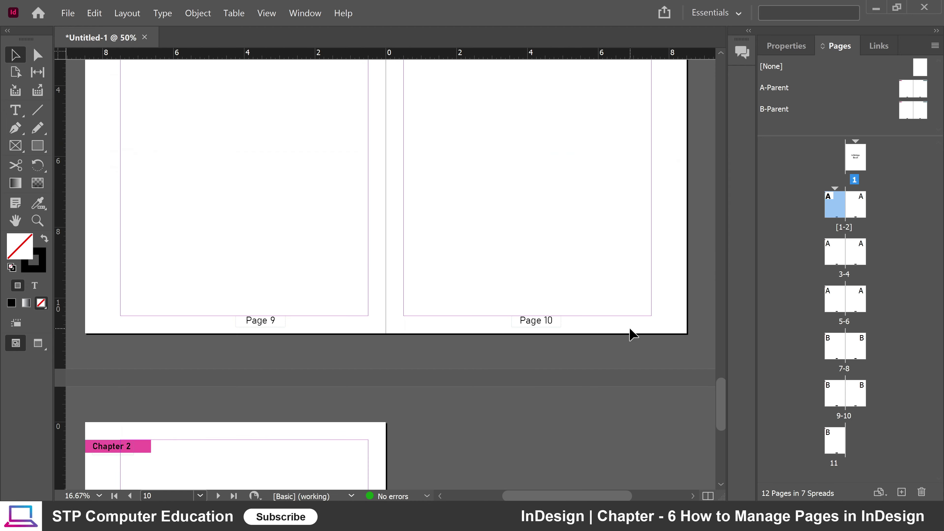
pyautogui.scroll(-3, 415, 284)
pyautogui.scroll(5, 407, 268)
pyautogui.scroll(15, 405, 268)
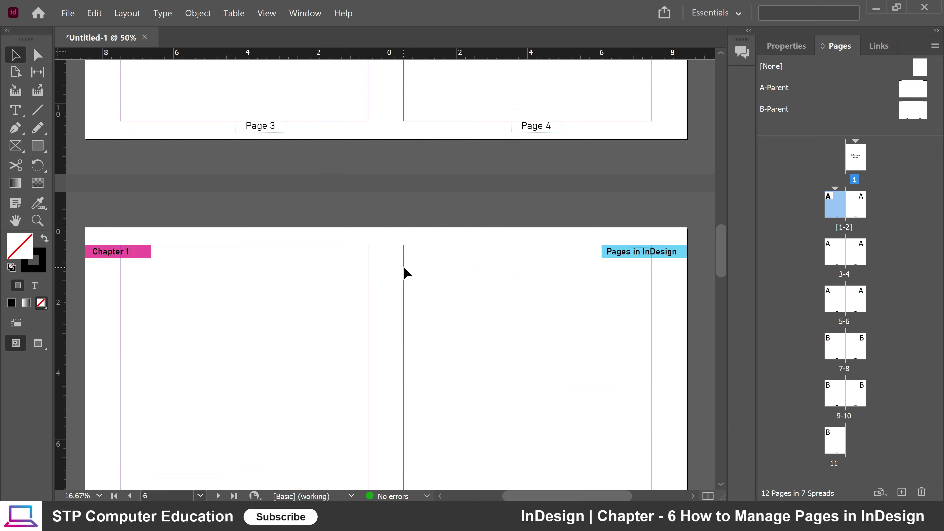
pyautogui.scroll(8, 404, 268)
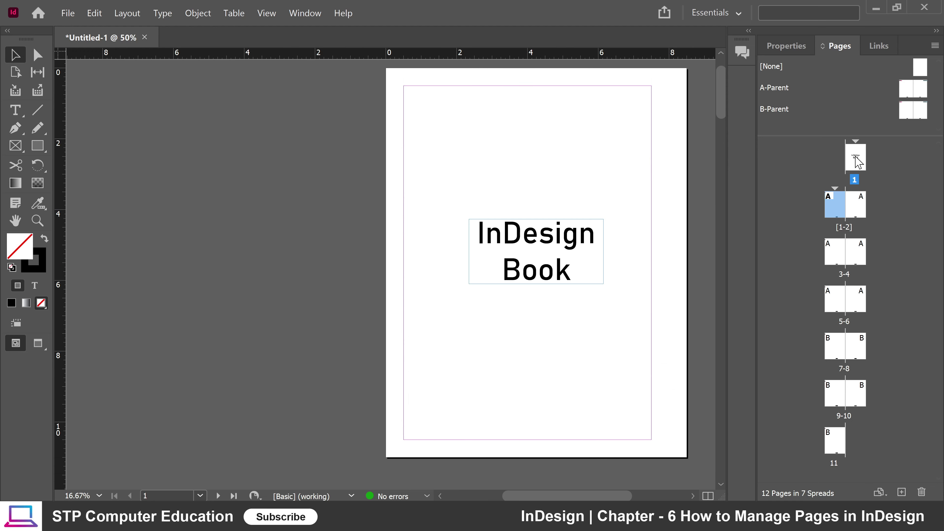
pyautogui.scroll(-5, 430, 248)
pyautogui.scroll(-10, 430, 247)
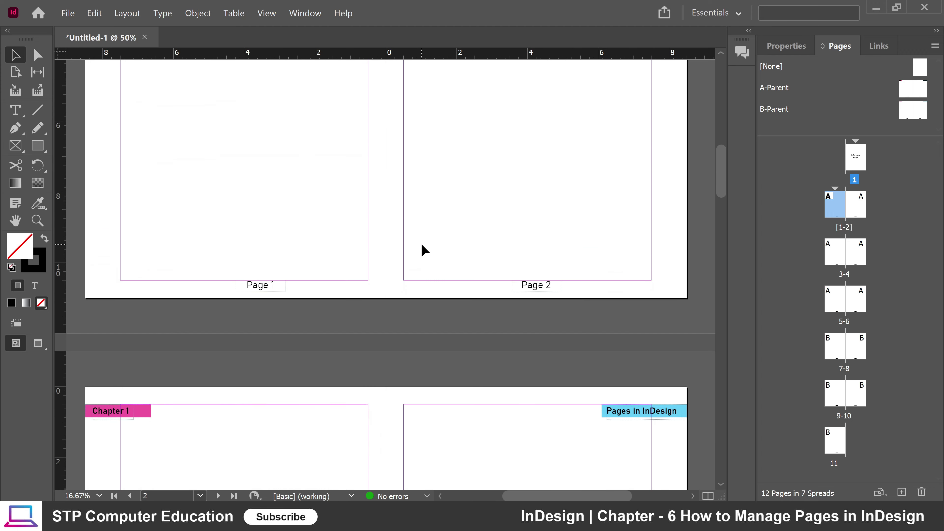
pyautogui.scroll(7, 421, 244)
pyautogui.scroll(-4, 421, 241)
pyautogui.scroll(2, 420, 246)
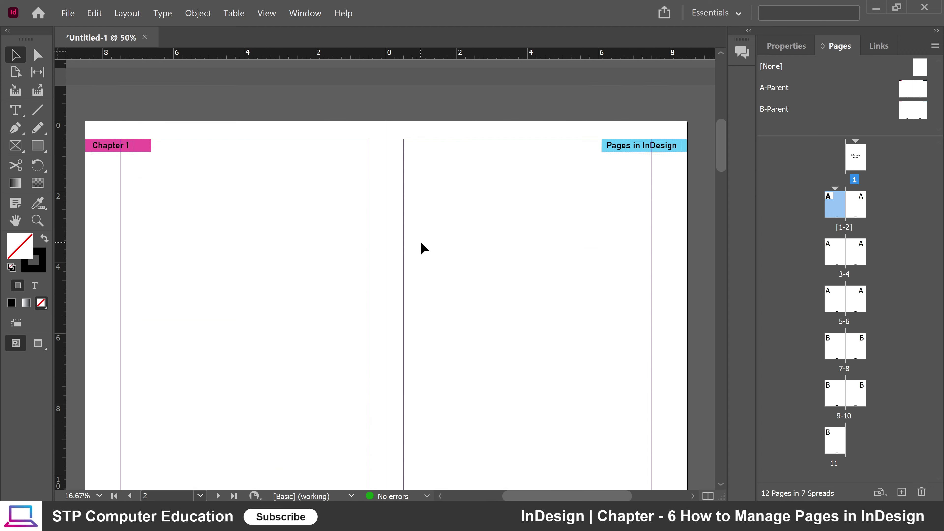
pyautogui.scroll(-2, 421, 245)
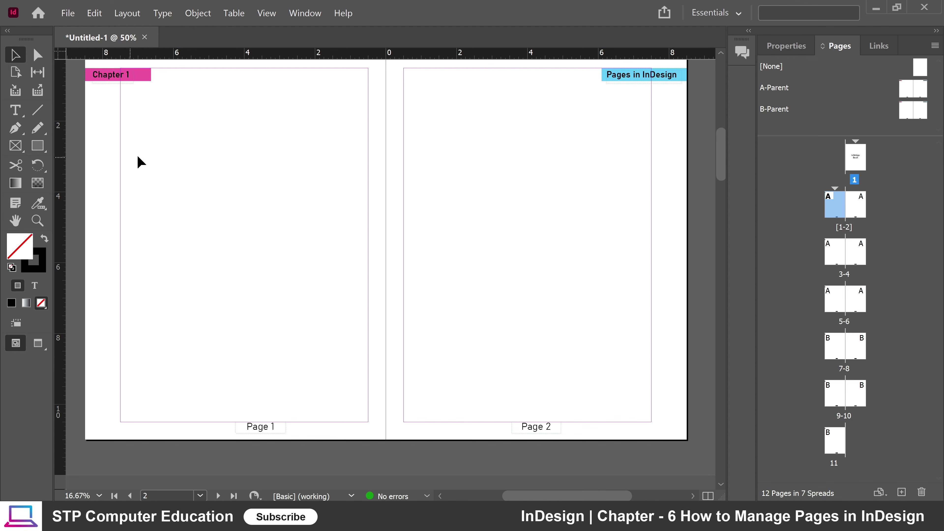
# Step: Activate the Rectangle tool and bring the first numbered spread after the title page into view
pyautogui.click(39, 148)
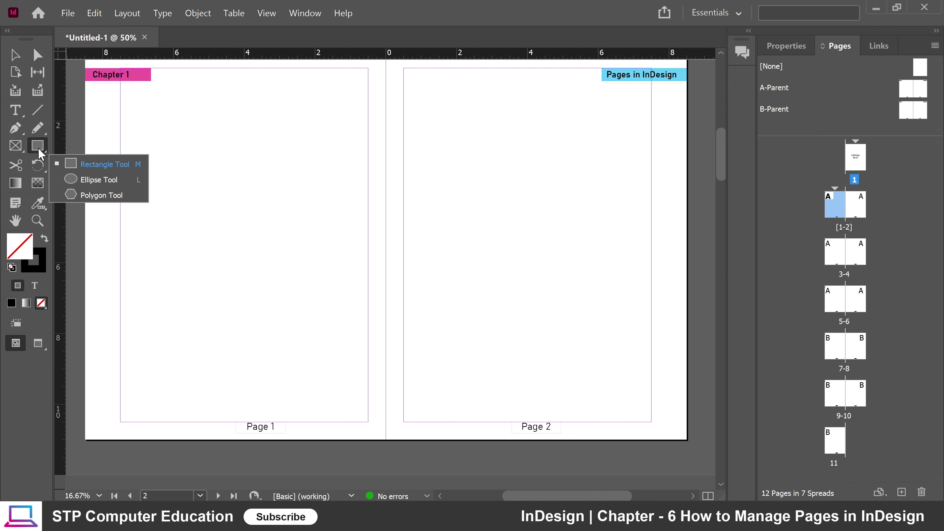
pyautogui.click(196, 160)
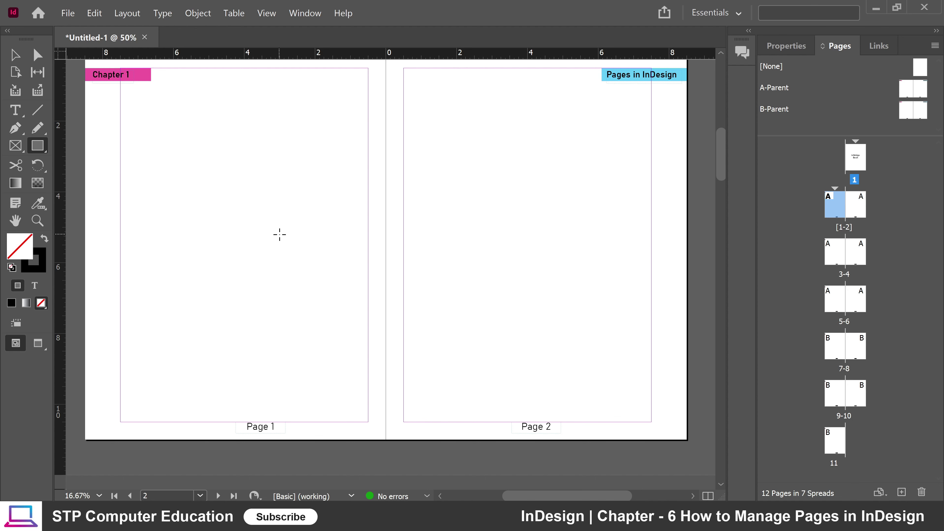
pyautogui.scroll(-10, 402, 269)
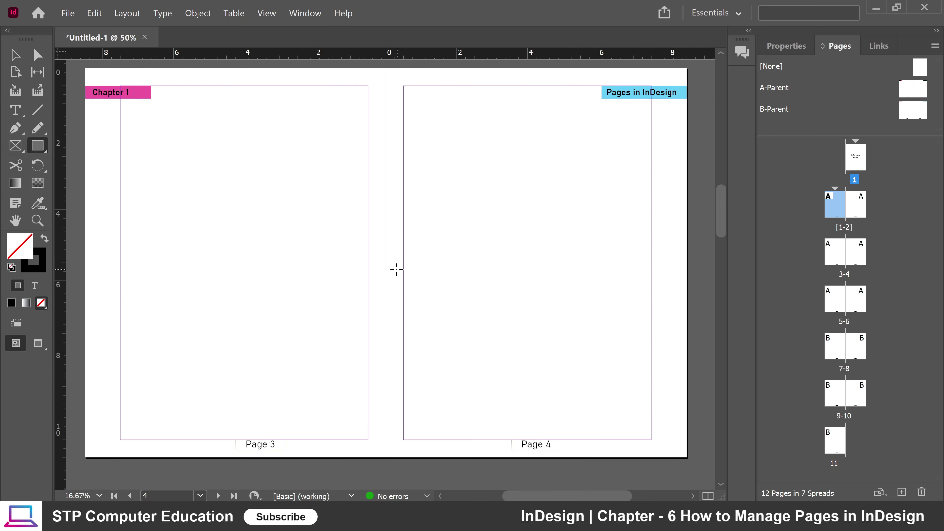
pyautogui.scroll(-3, 397, 269)
pyautogui.scroll(14, 396, 270)
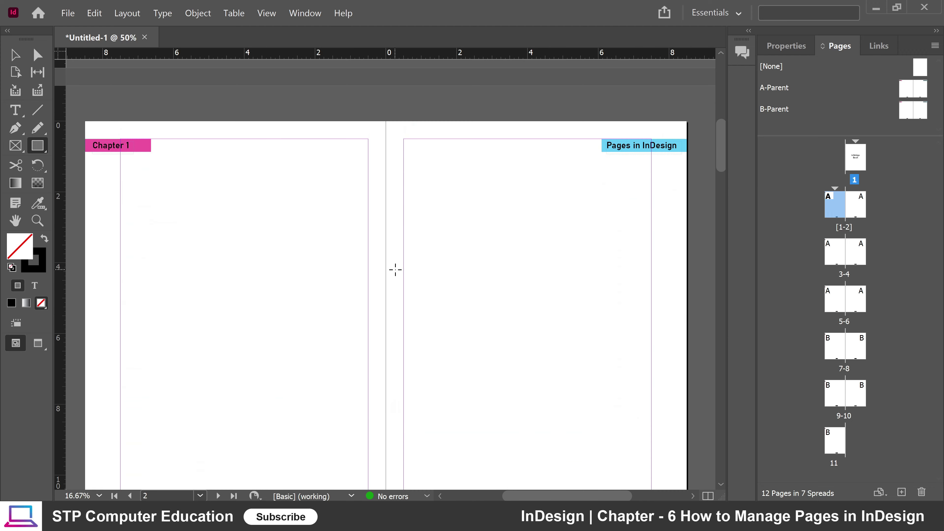
pyautogui.scroll(-2, 395, 270)
pyautogui.scroll(1, 395, 270)
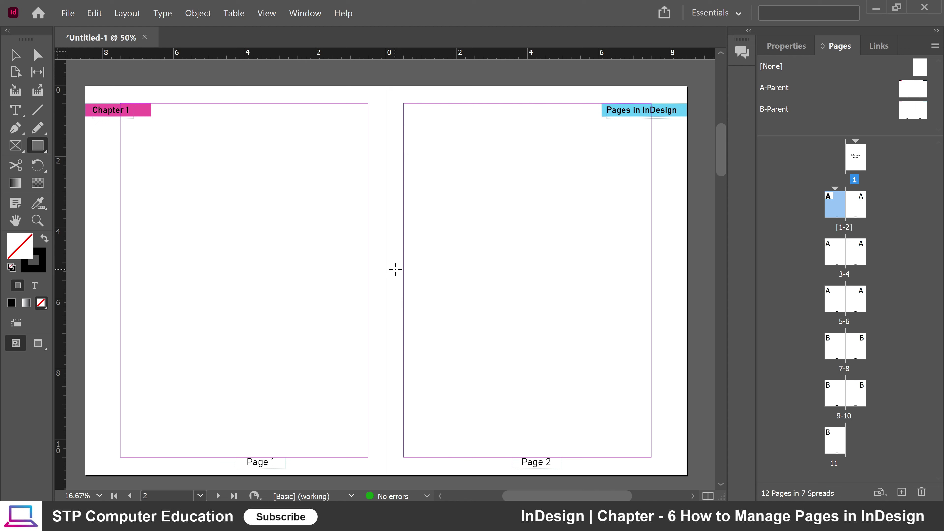